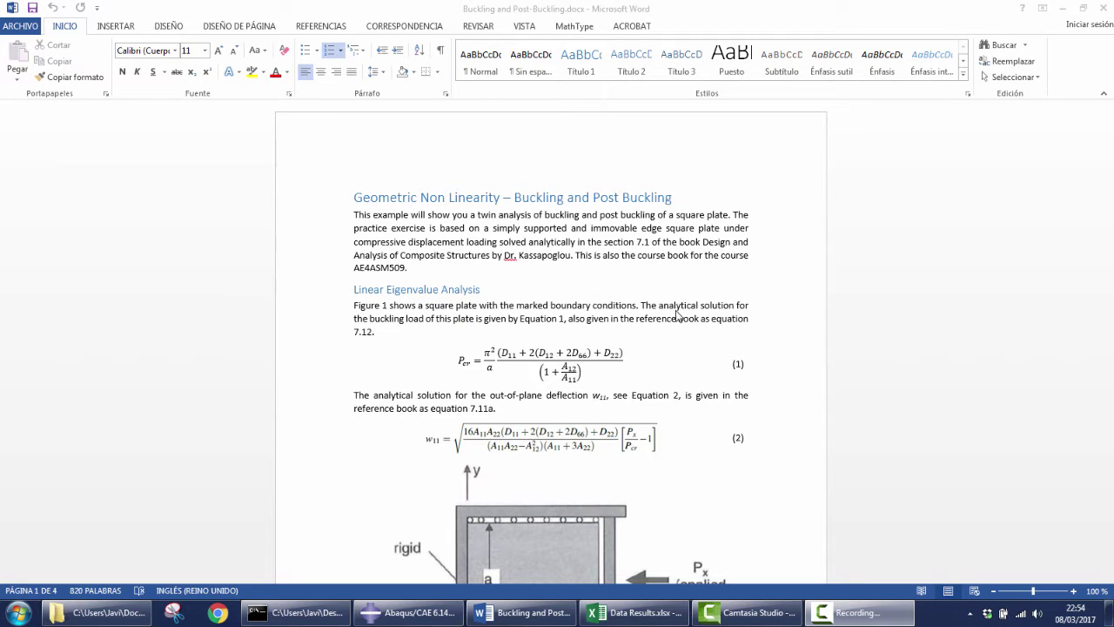
Step: Read through the buckling exercise, from the plate equations and boundary conditions to the eigenvalue and post-buckling analysis instructions
click(678, 309)
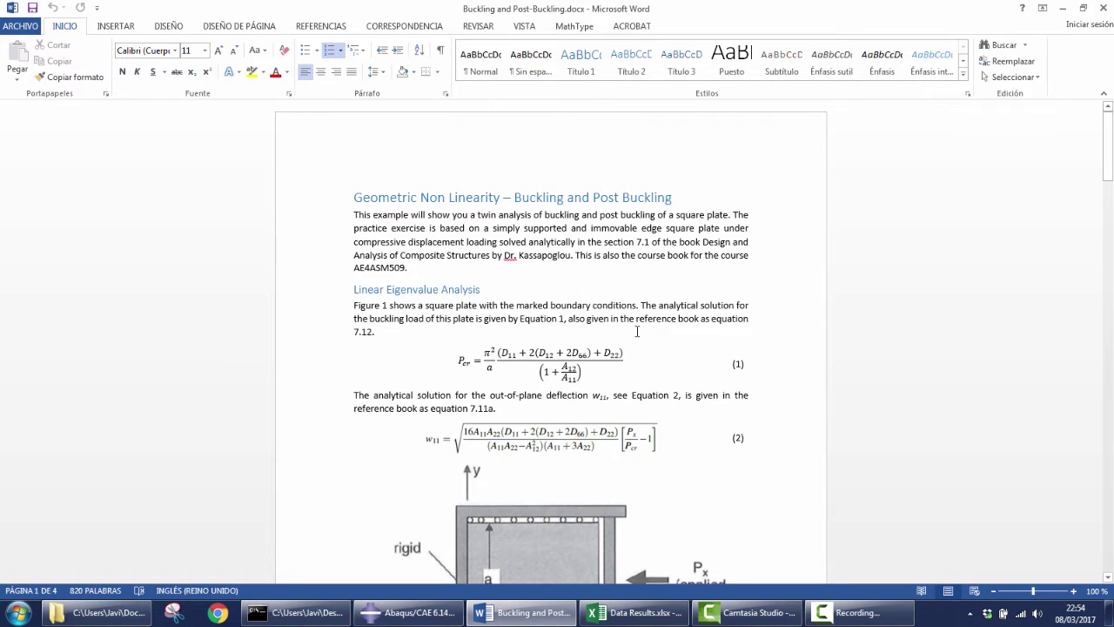
scroll(637, 331, down, 4)
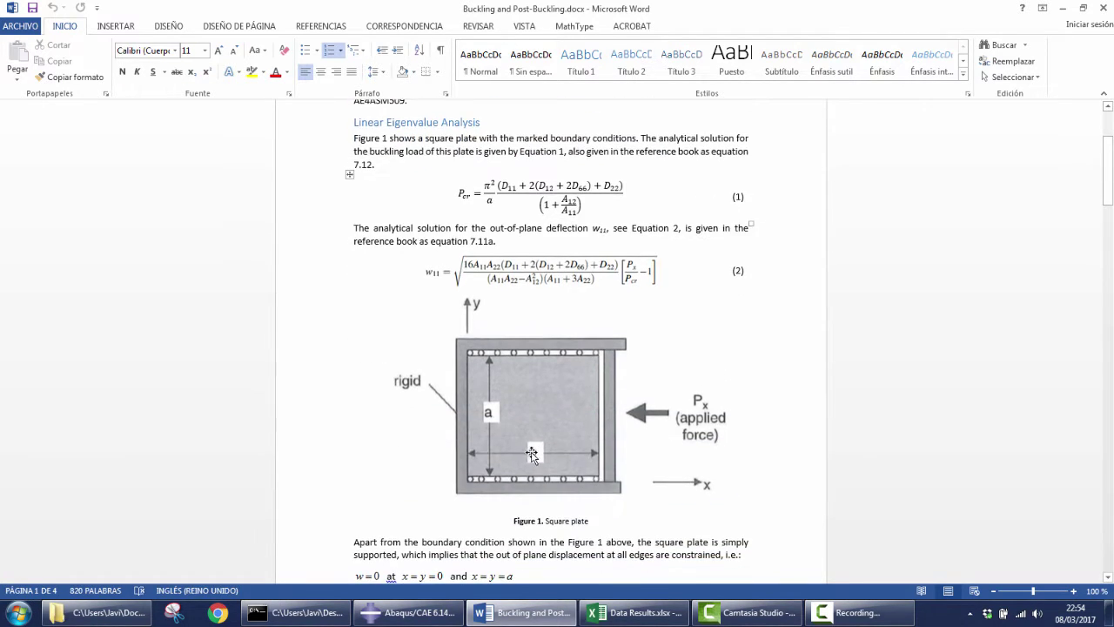
scroll(532, 453, down, 2)
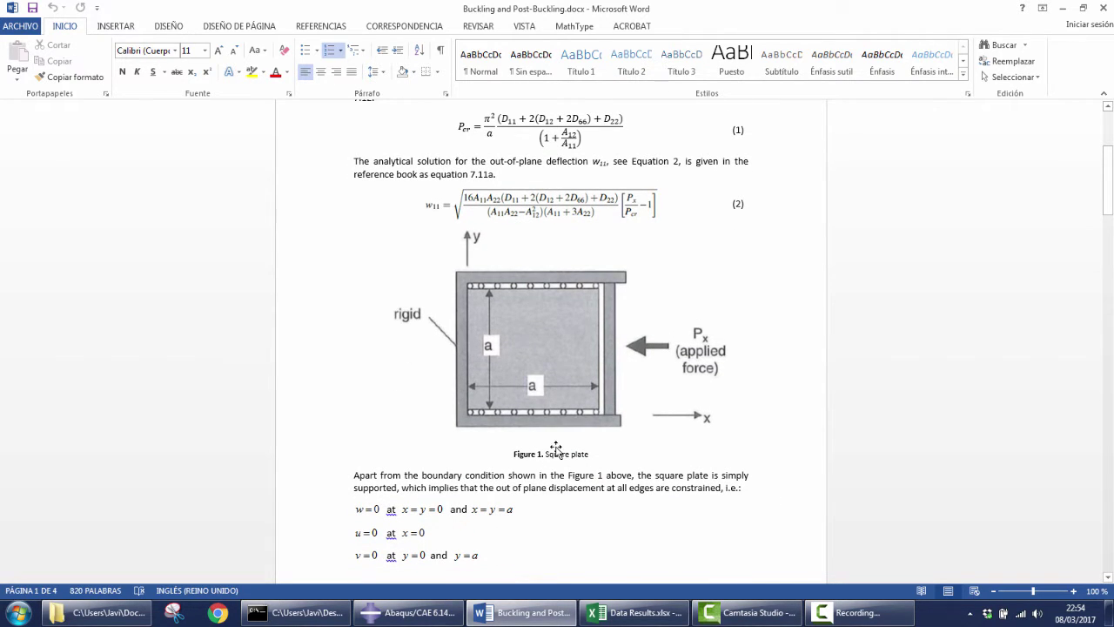
scroll(586, 401, down, 3)
scroll(522, 396, down, 2)
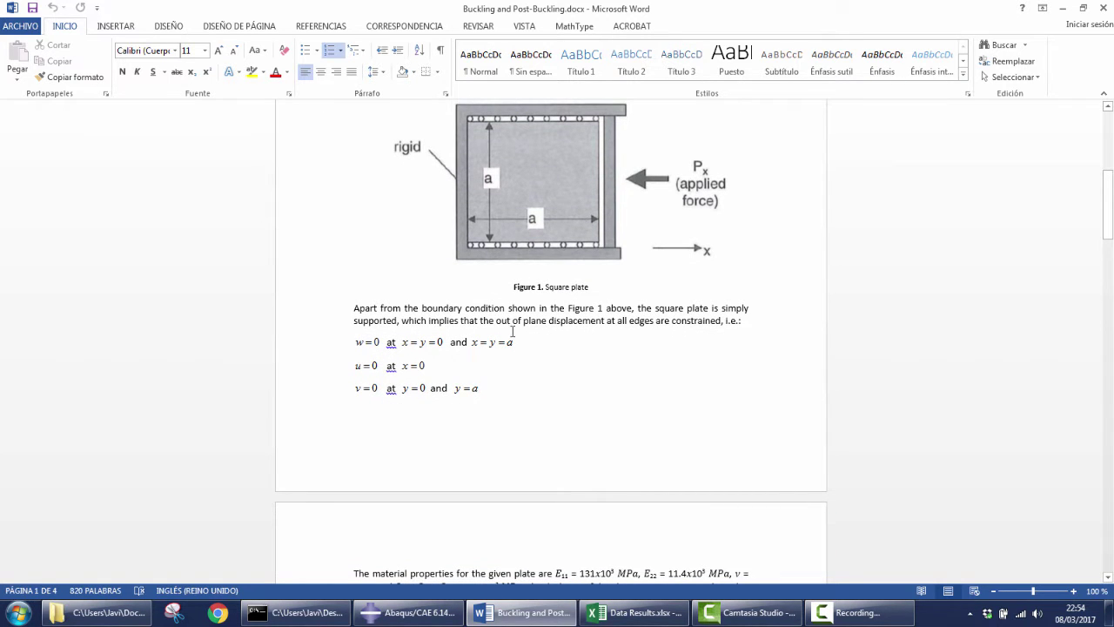
scroll(513, 340, down, 4)
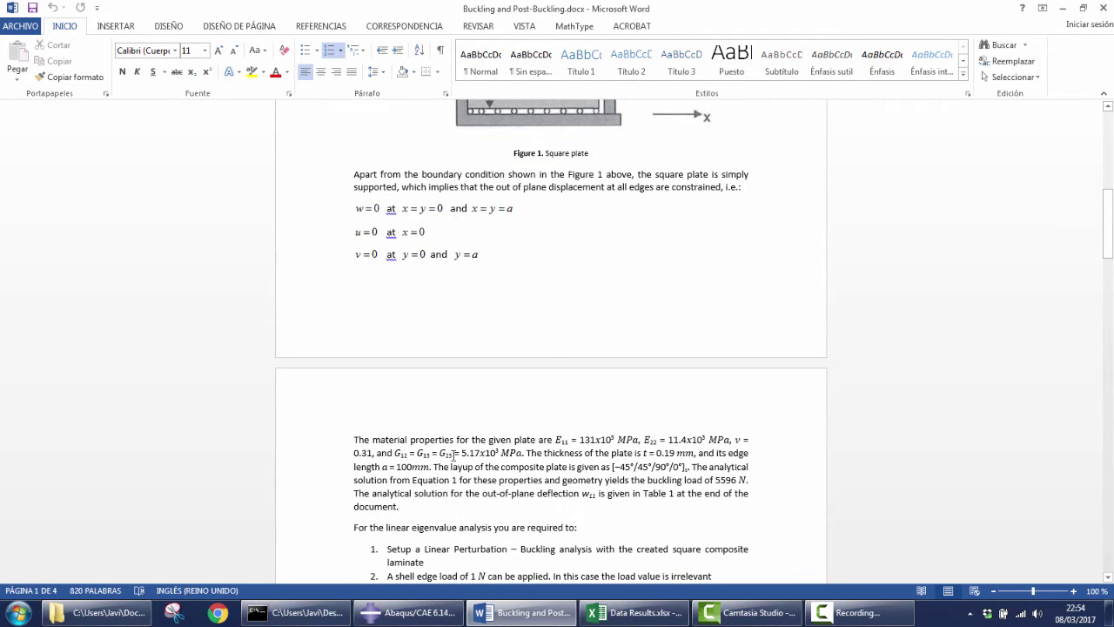
scroll(456, 453, down, 4)
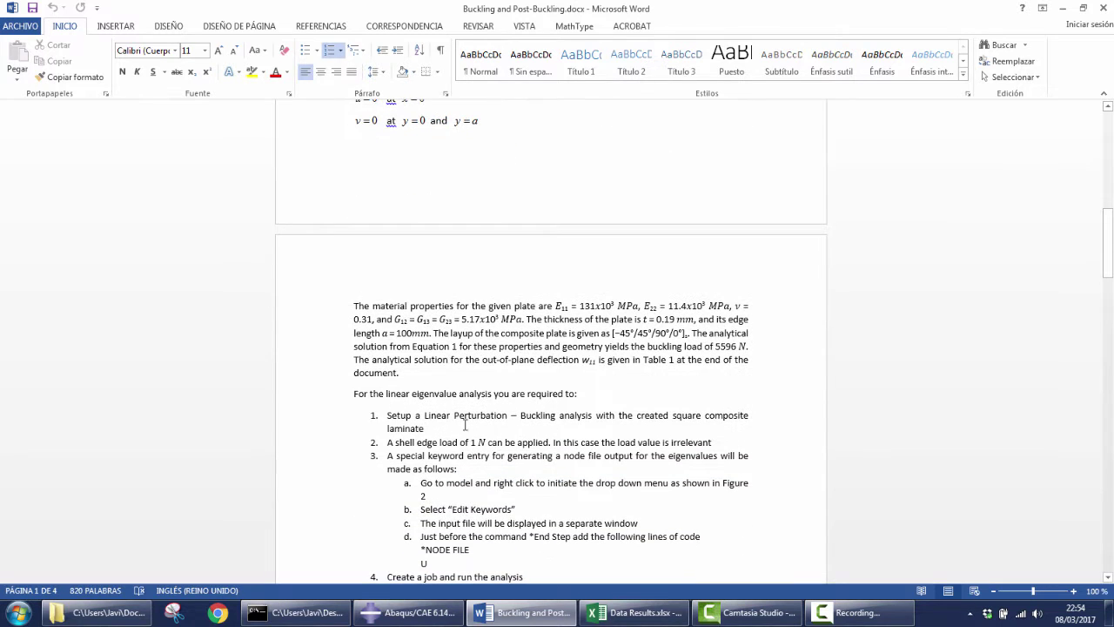
scroll(536, 451, down, 4)
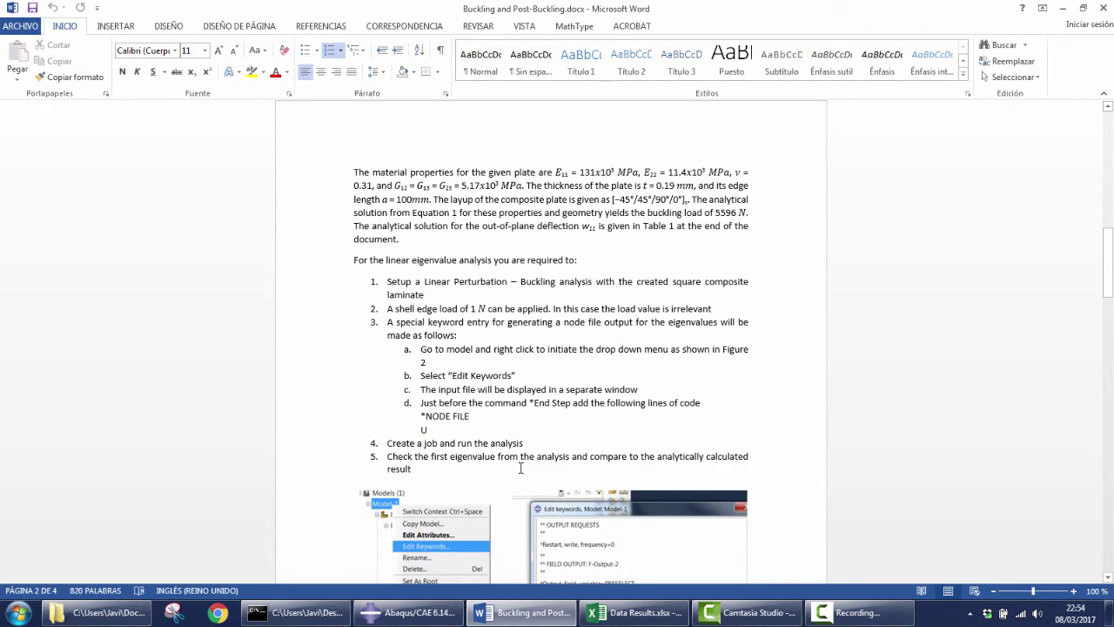
scroll(520, 469, down, 12)
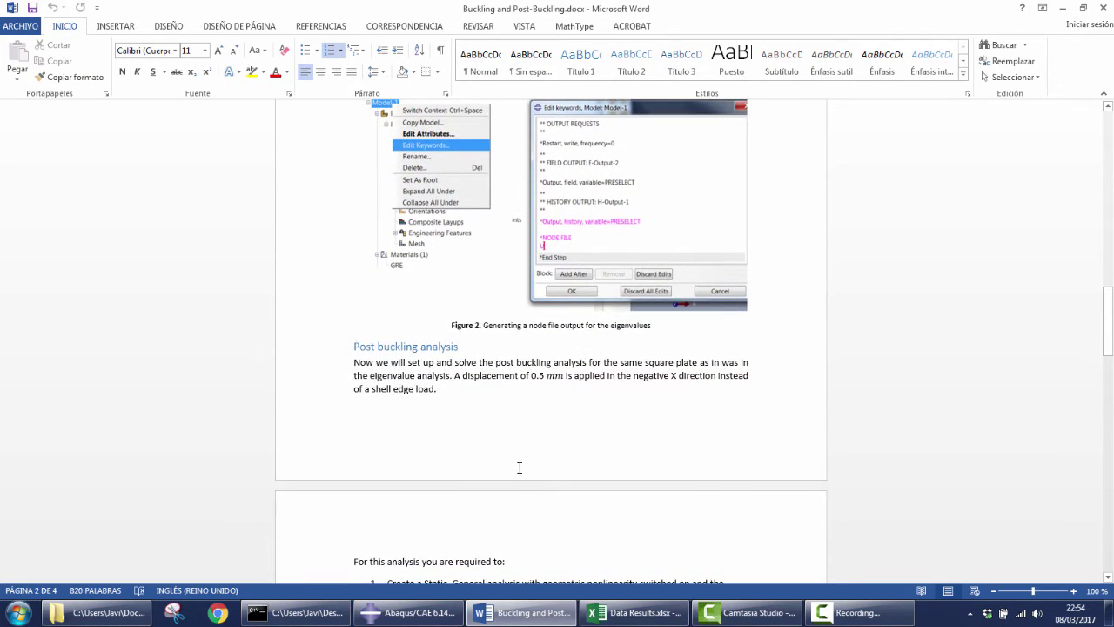
scroll(528, 457, down, 6)
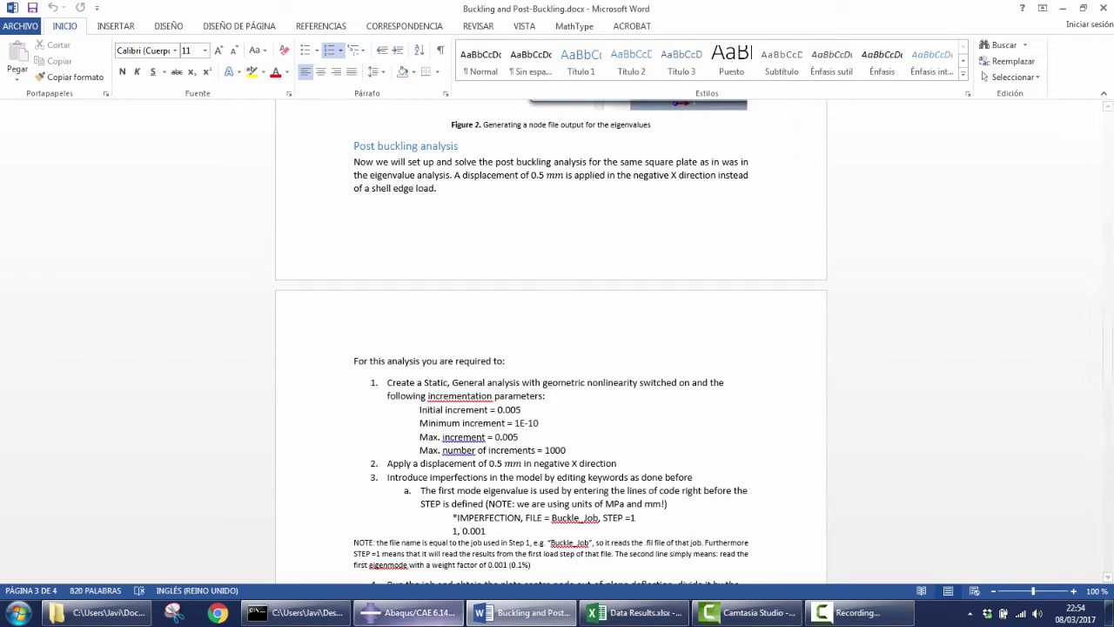
Step: Switch to Abaqus/CAE and expand the BucklingModes model in the model tree to show its parts
mouse_move(410, 612)
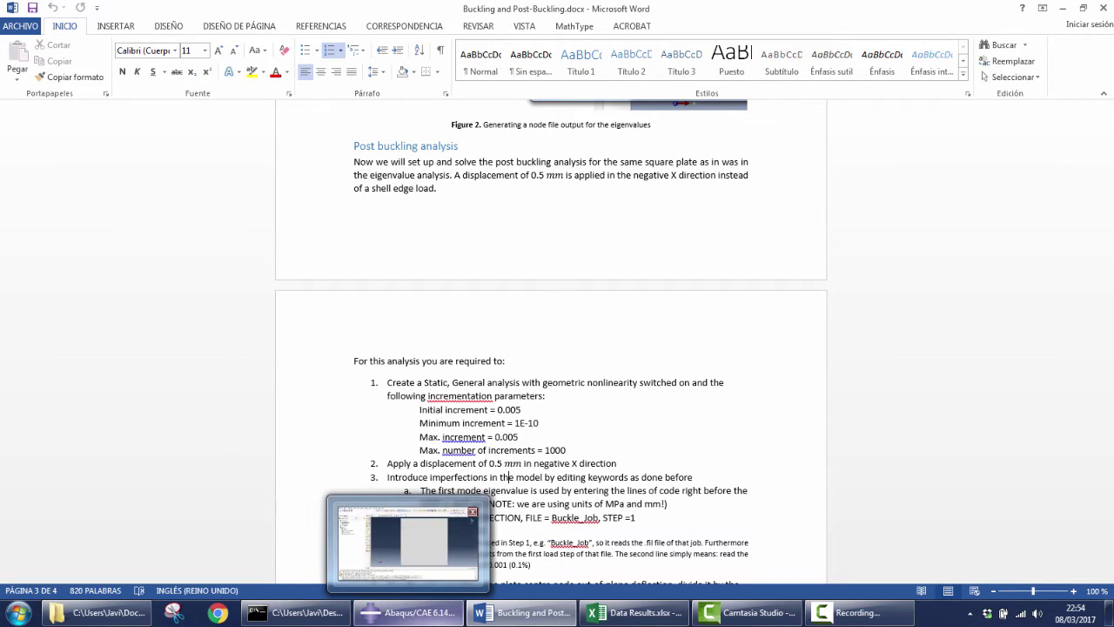
click(430, 622)
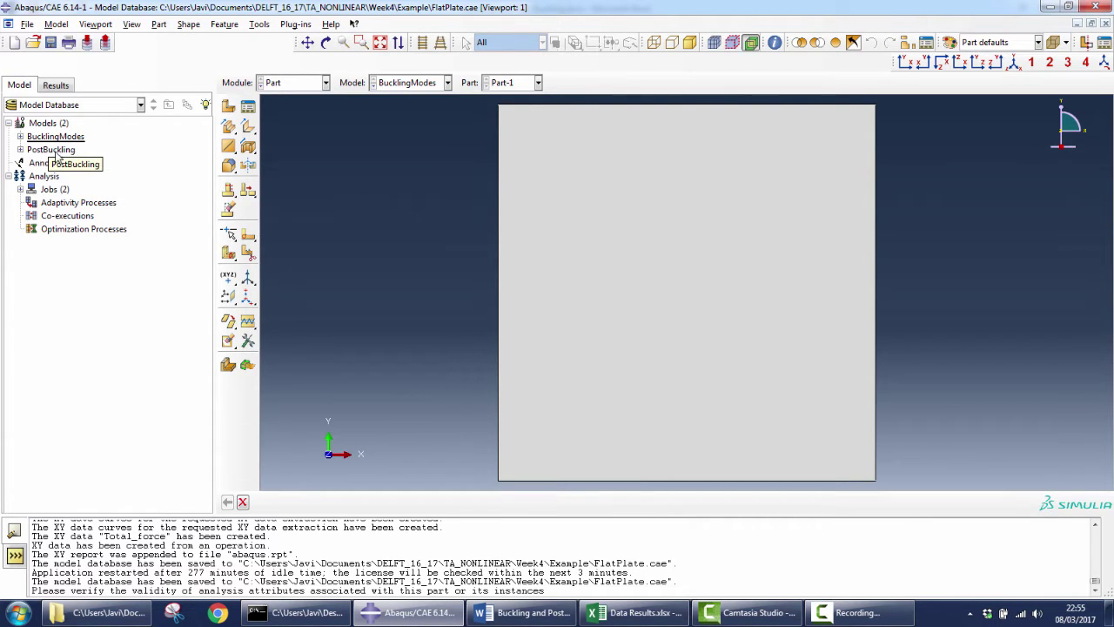
click(21, 137)
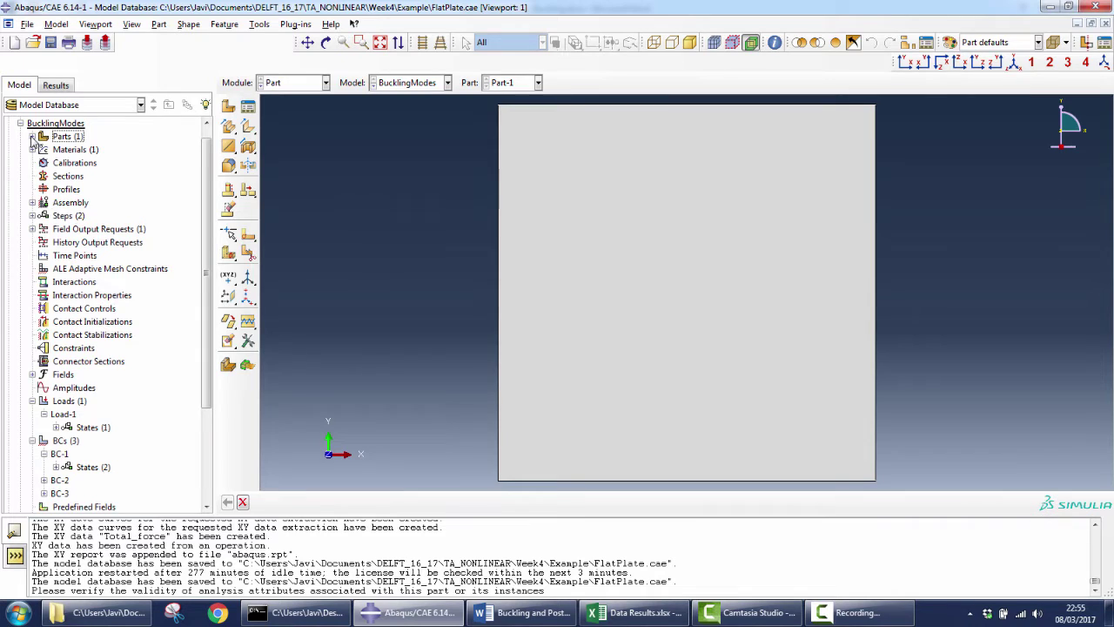
click(31, 137)
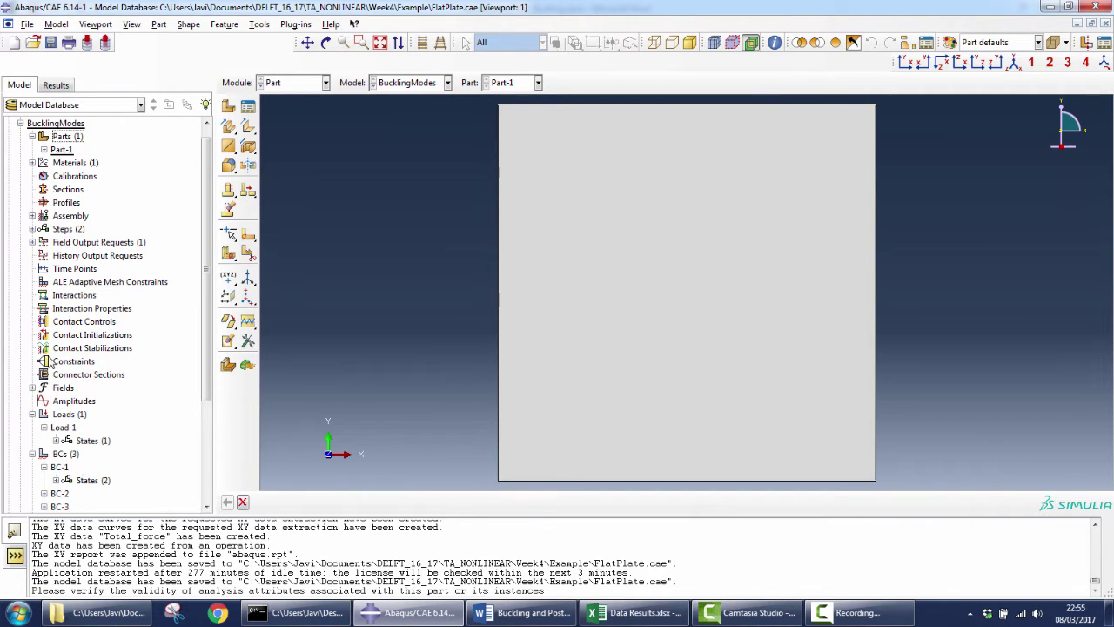
click(20, 124)
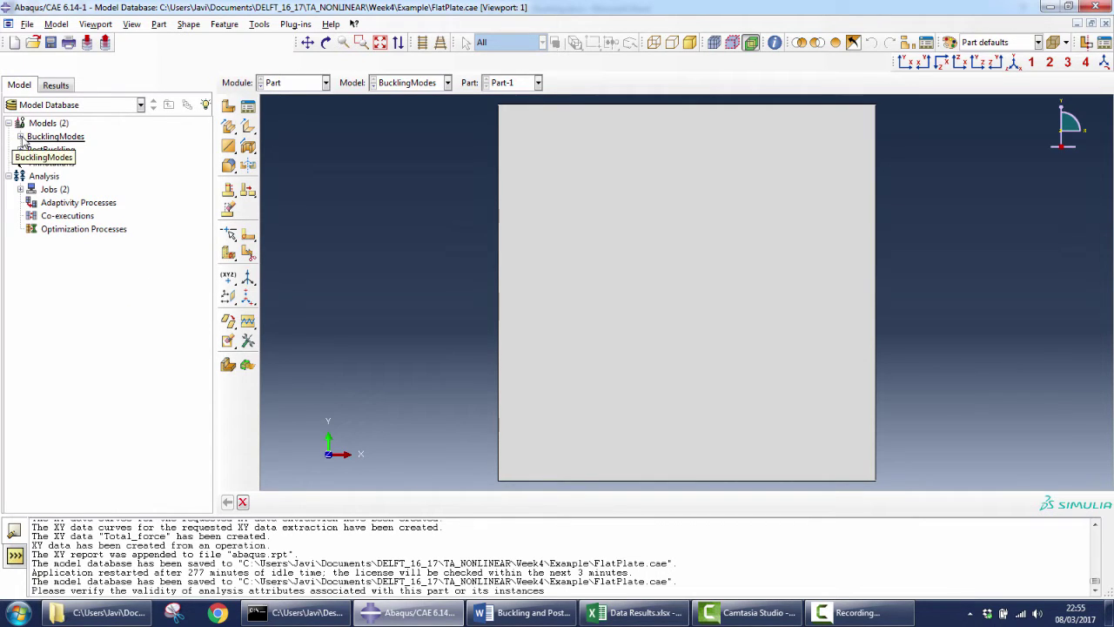
click(20, 137)
scroll(57, 162, up, 1)
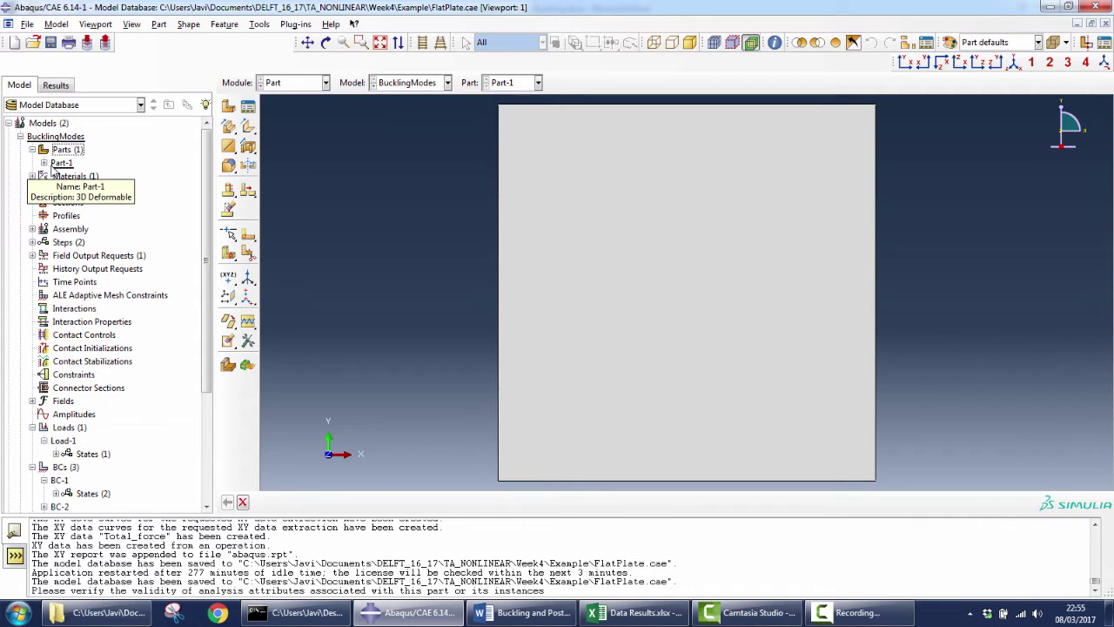
Step: Inspect the section sketch of Part-1's planar shell feature for the plate dimensions, and leave the sketch without changes
click(44, 163)
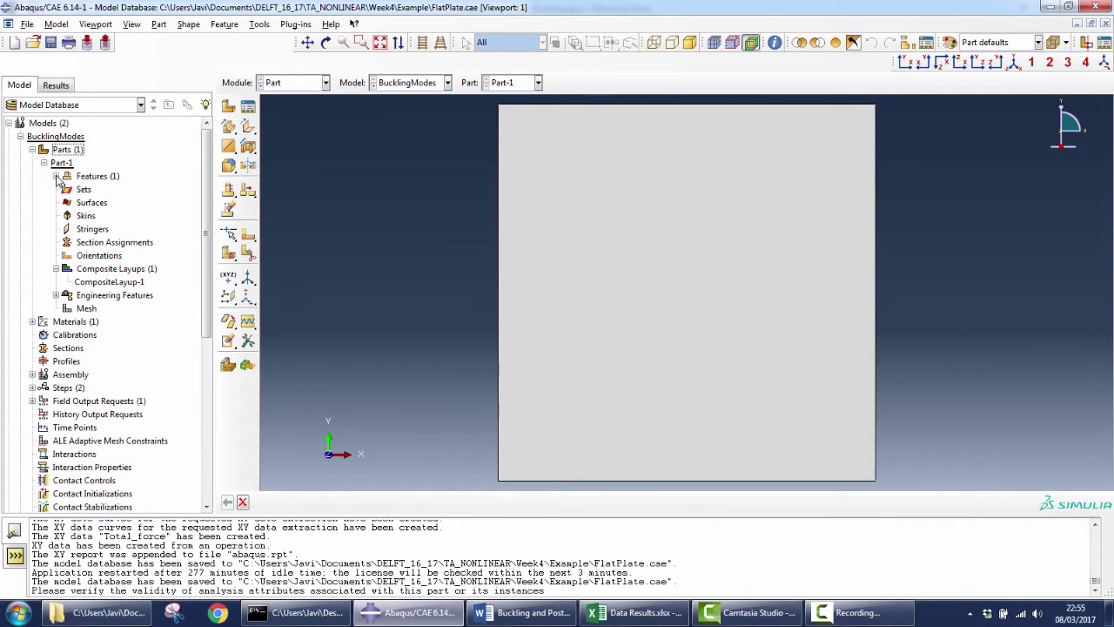
click(55, 176)
double_click(104, 203)
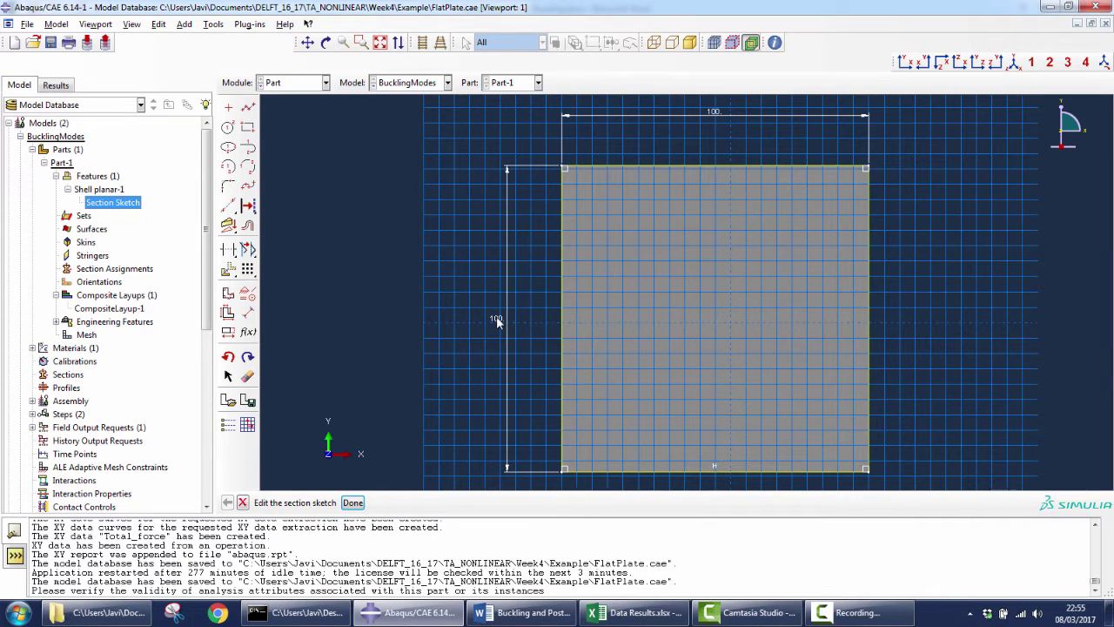
click(352, 502)
click(177, 247)
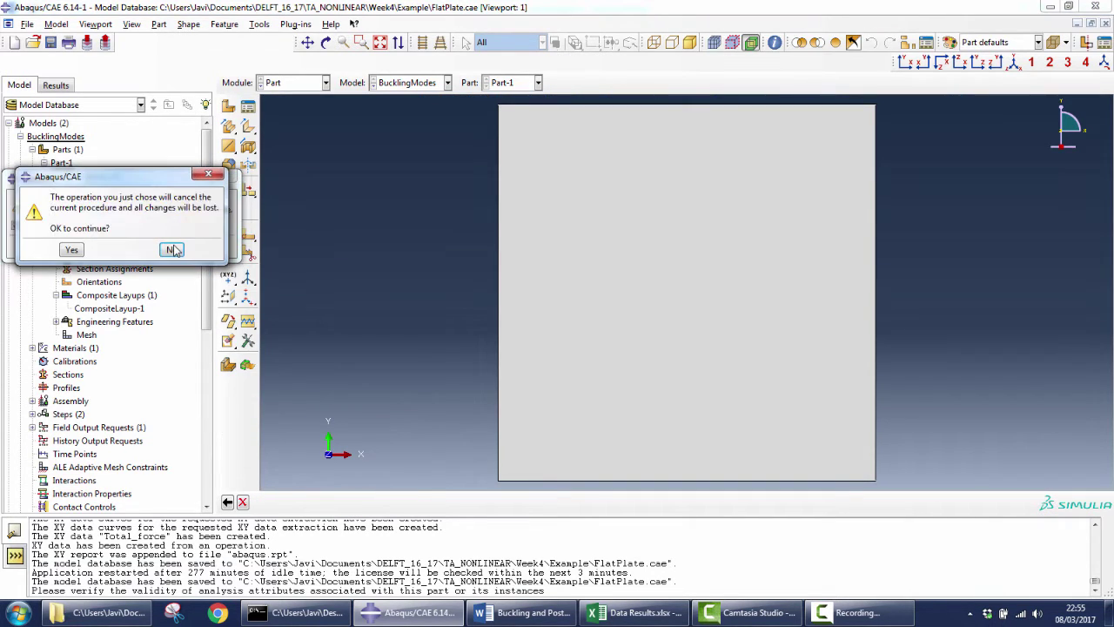
click(71, 250)
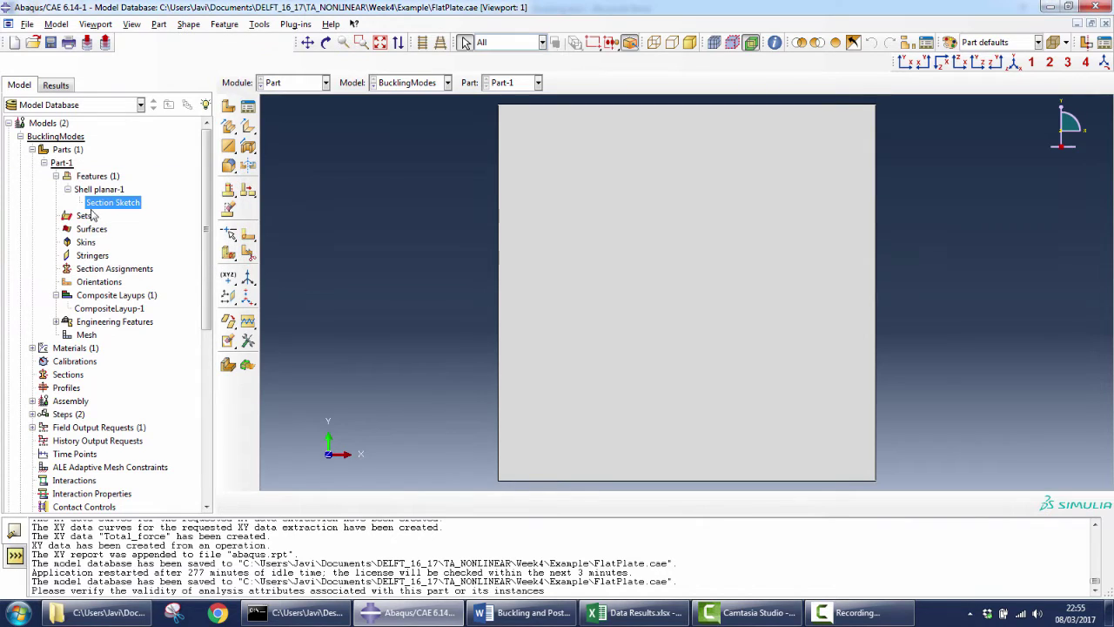
click(69, 190)
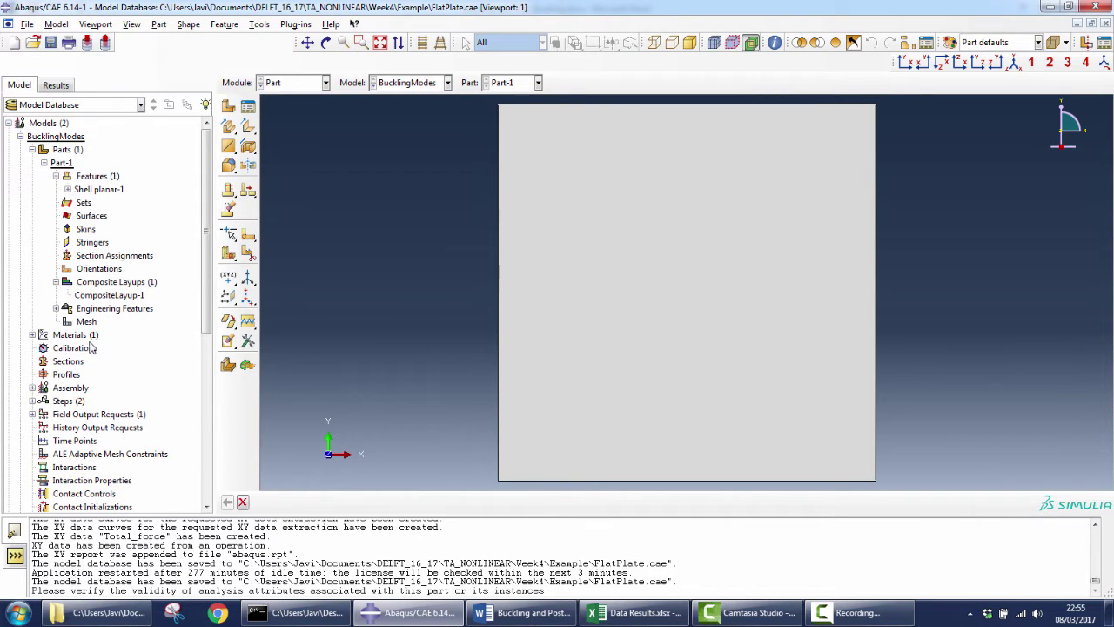
Step: Open Material-1 for editing and go through its mechanical Elastic behavior with the Lamina type
click(31, 336)
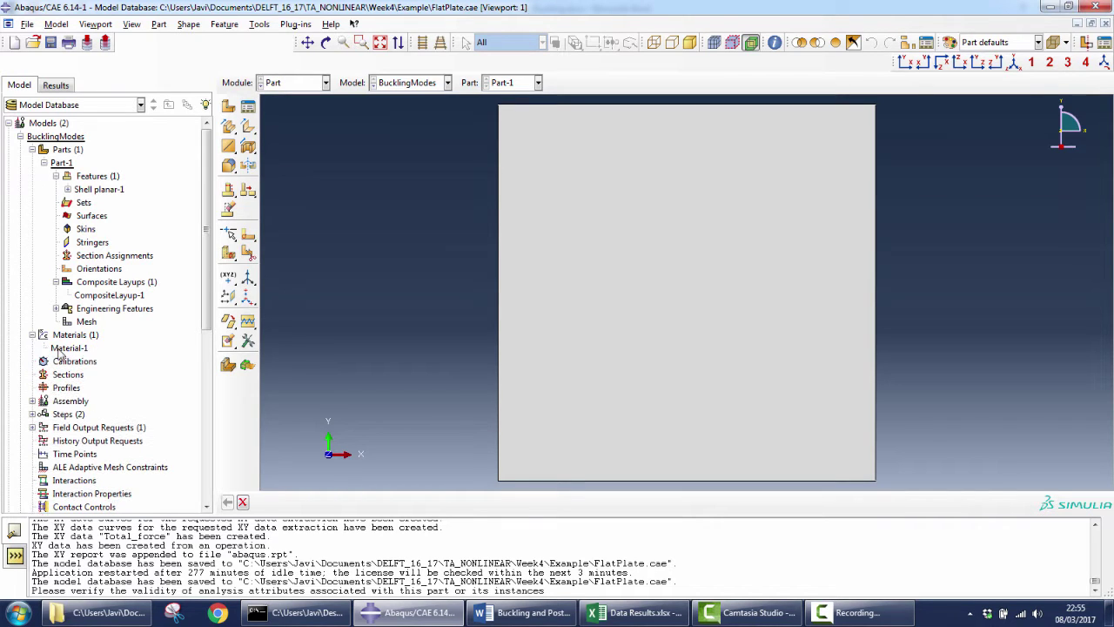
double_click(61, 349)
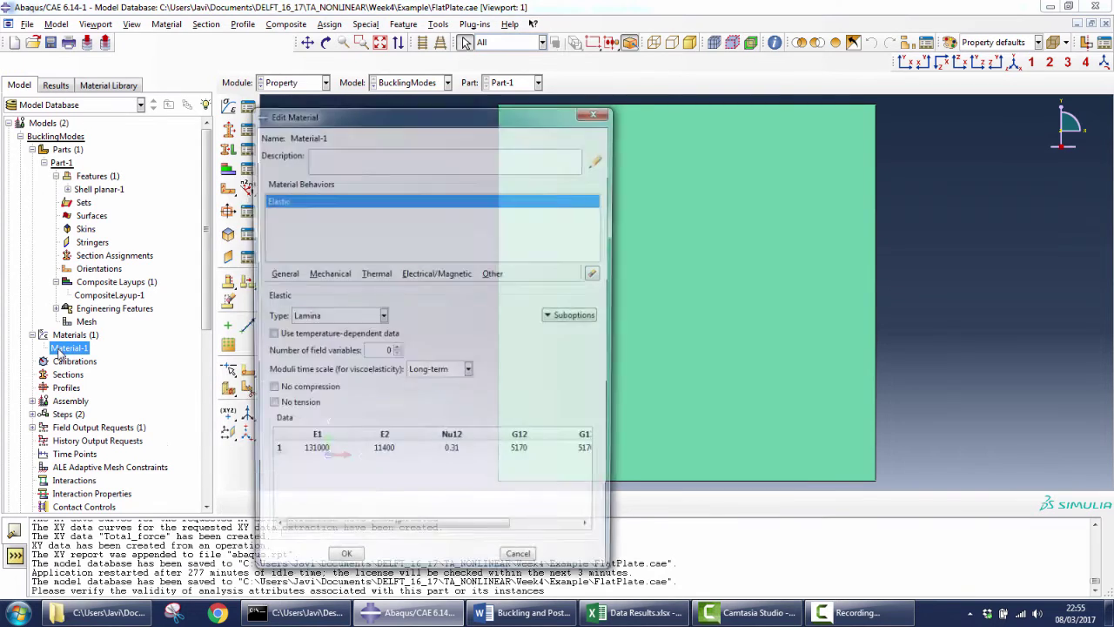
click(327, 273)
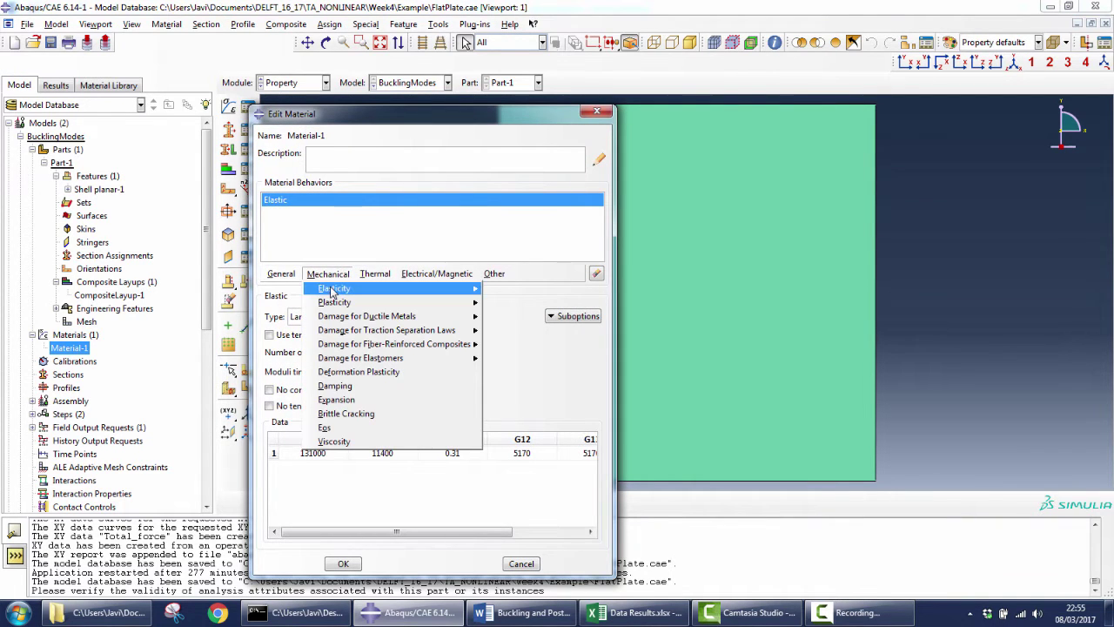
mouse_move(332, 292)
mouse_move(476, 292)
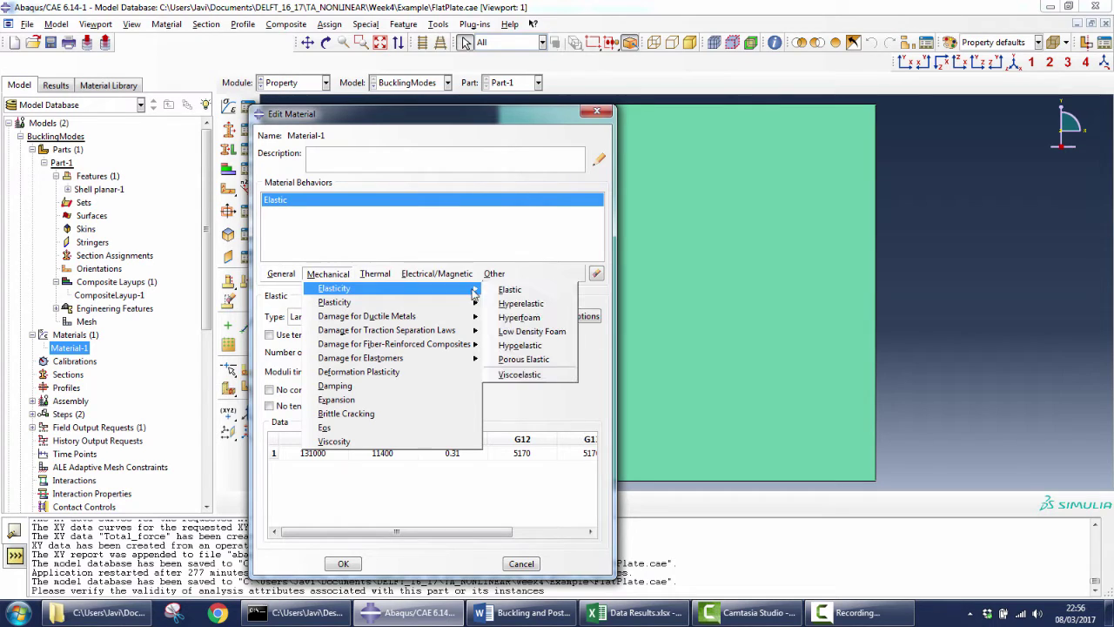
click(509, 290)
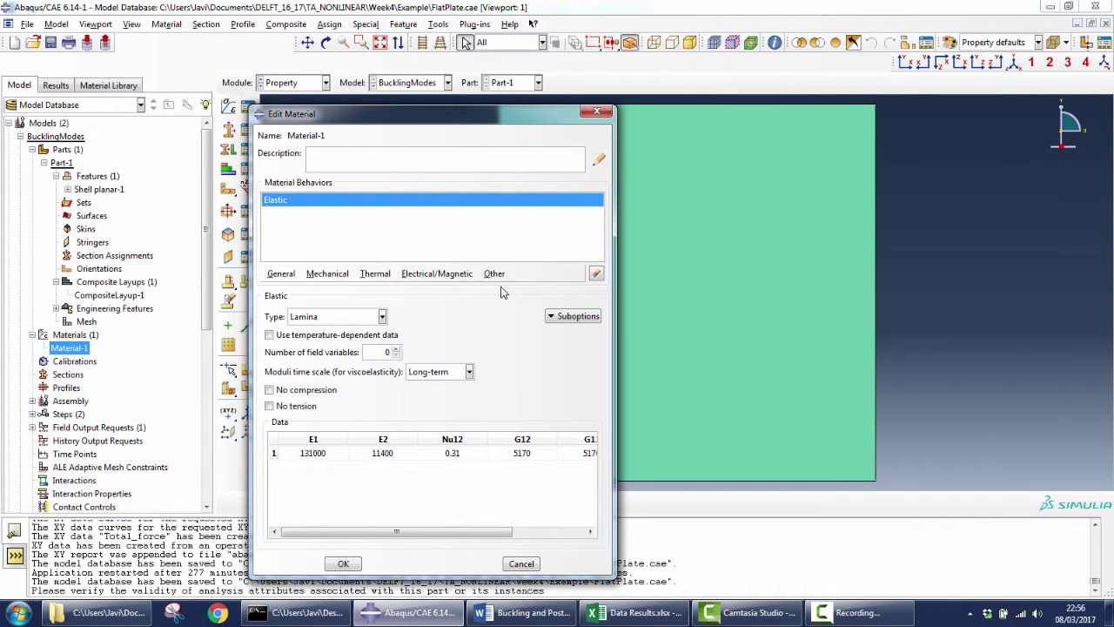
click(354, 320)
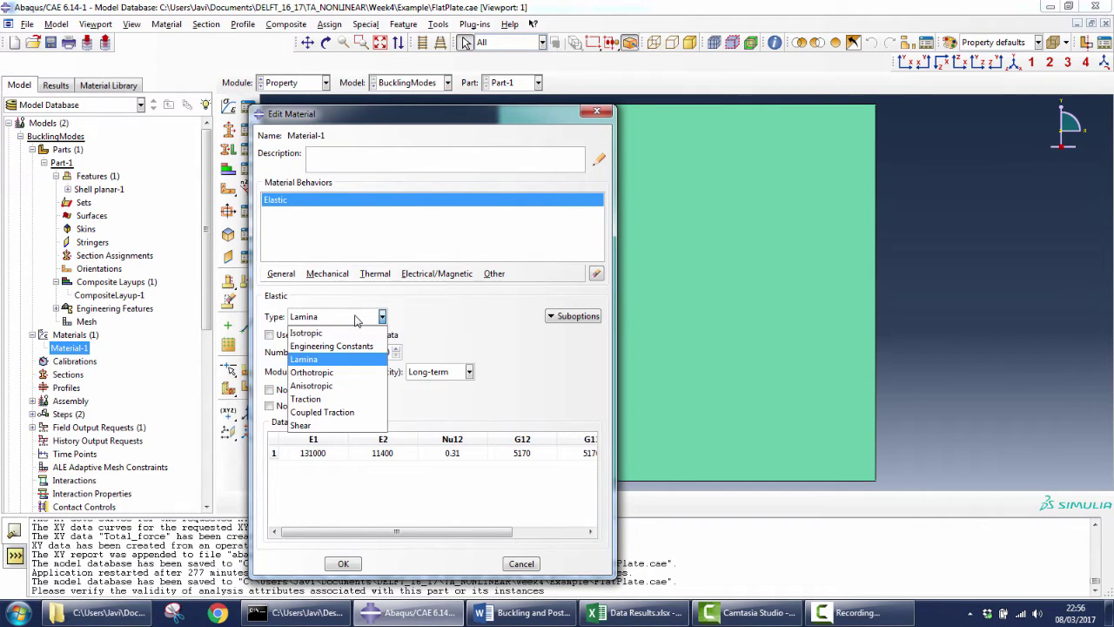
click(314, 359)
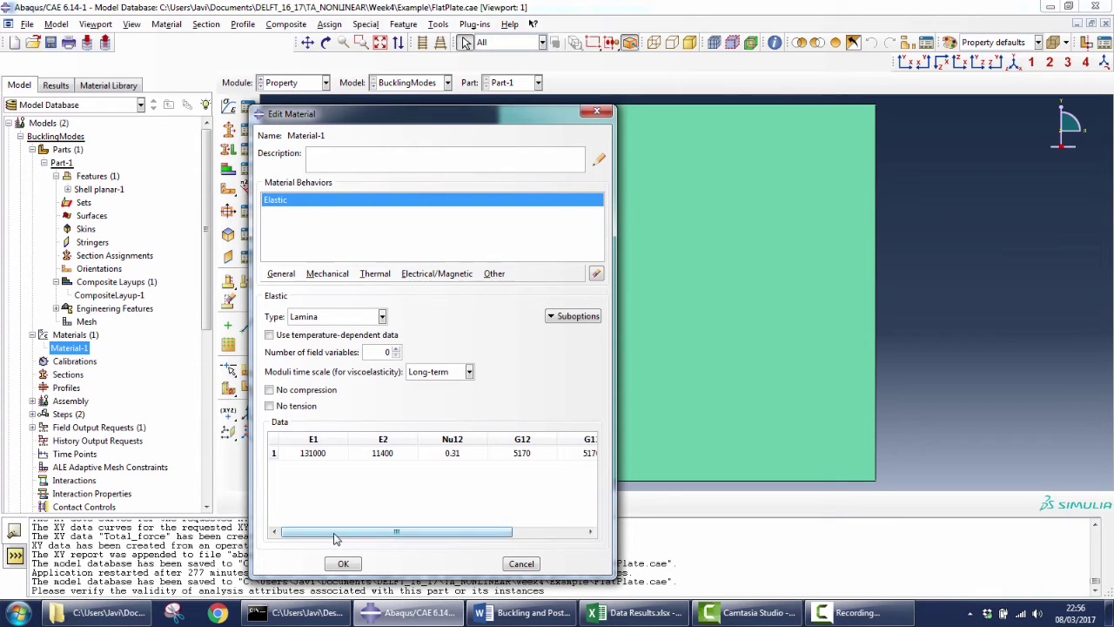
drag(335, 533, 321, 550)
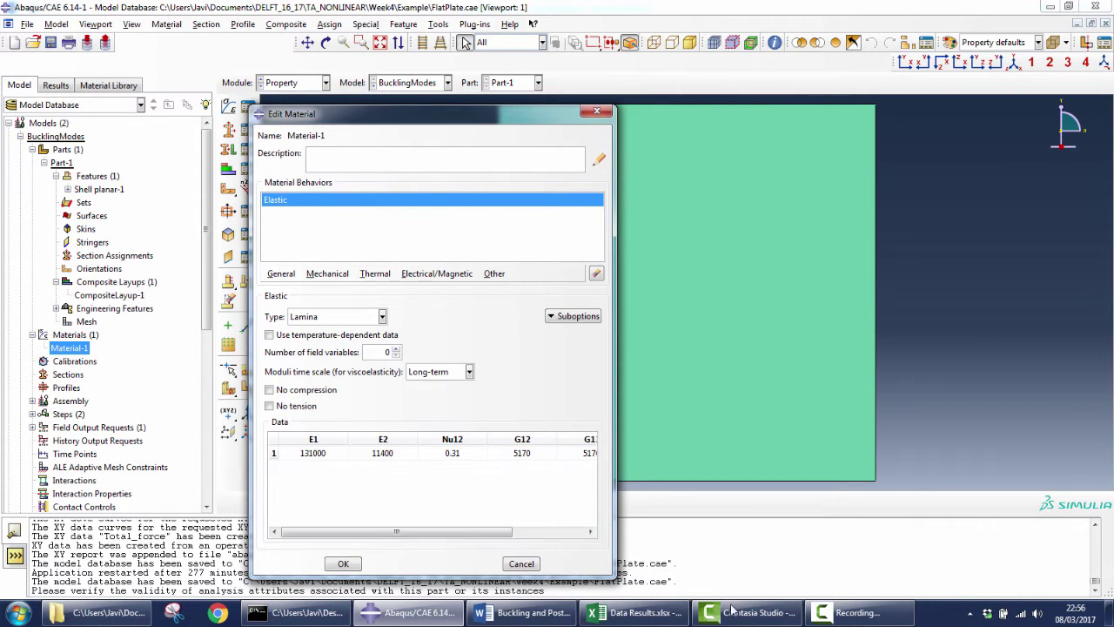
Step: Compare Material-1's elastic constants with the plate properties in the Word exercise, and close the material editor without changes
click(500, 618)
scroll(490, 316, up, 10)
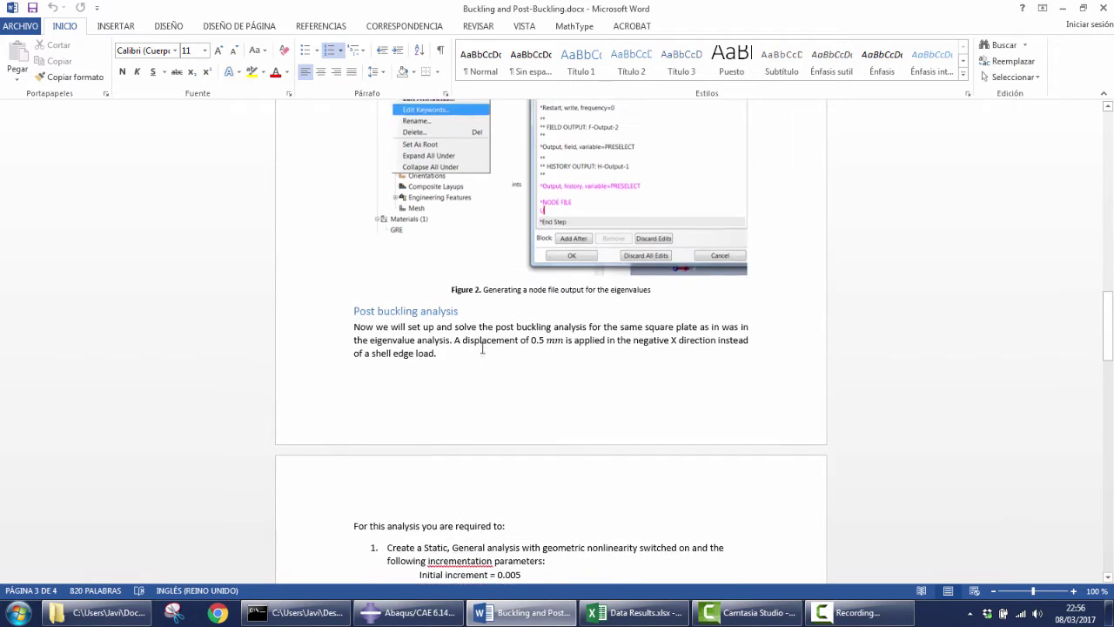
scroll(482, 348, up, 1)
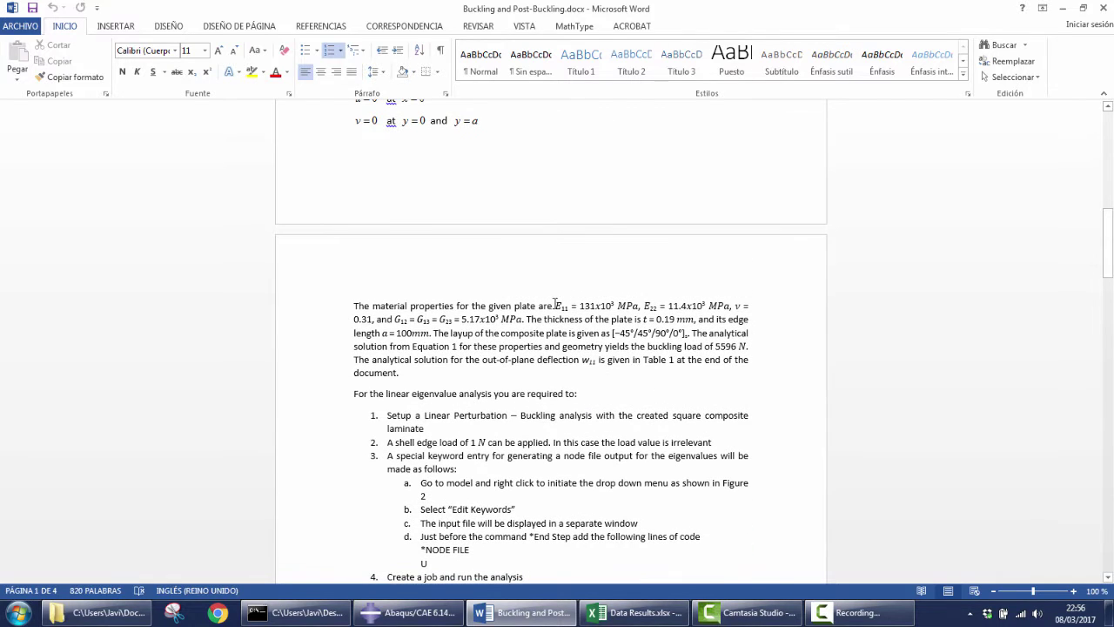
drag(555, 304, 523, 320)
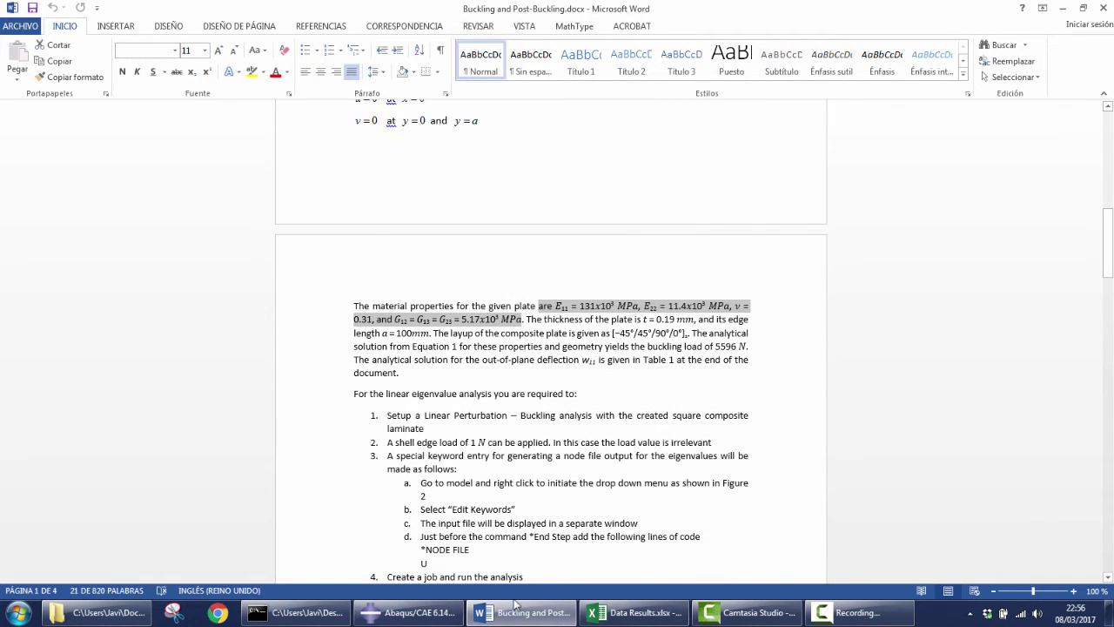
click(416, 612)
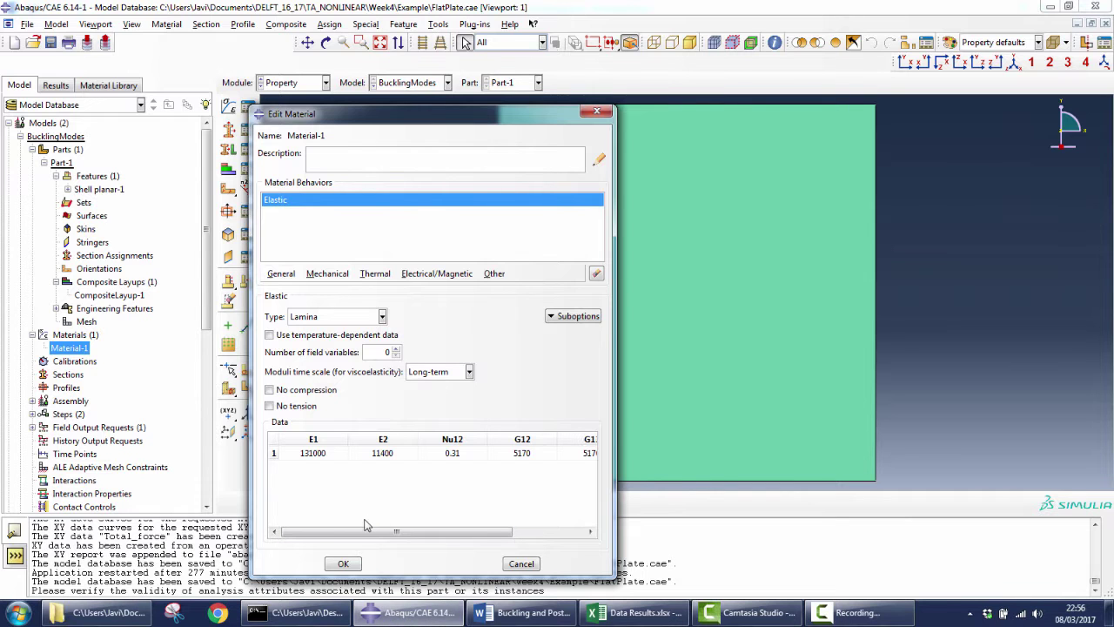
click(521, 566)
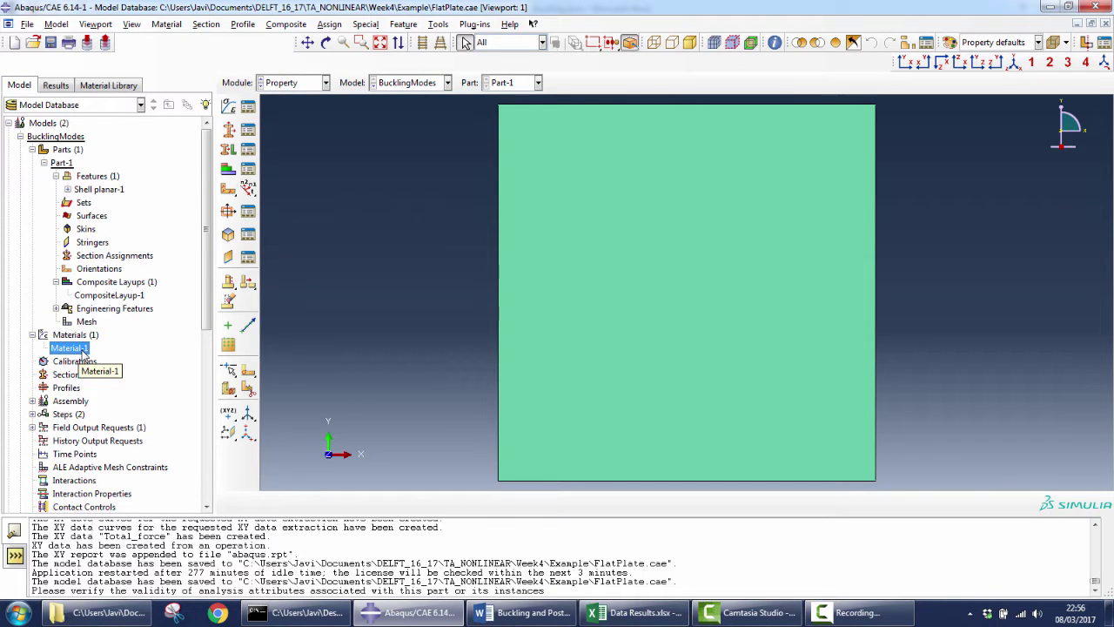
Step: Compare CompositeLayup-1's ply thicknesses and rotation angles with the plate layup in the Word exercise, and close the layup editor without saving changes
click(105, 297)
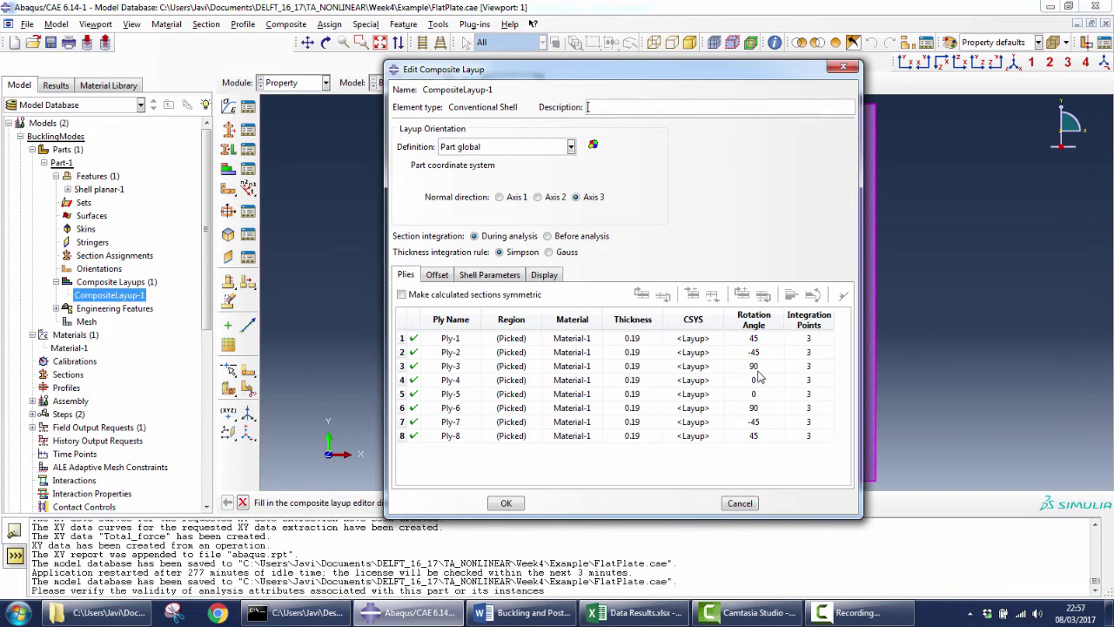
click(551, 615)
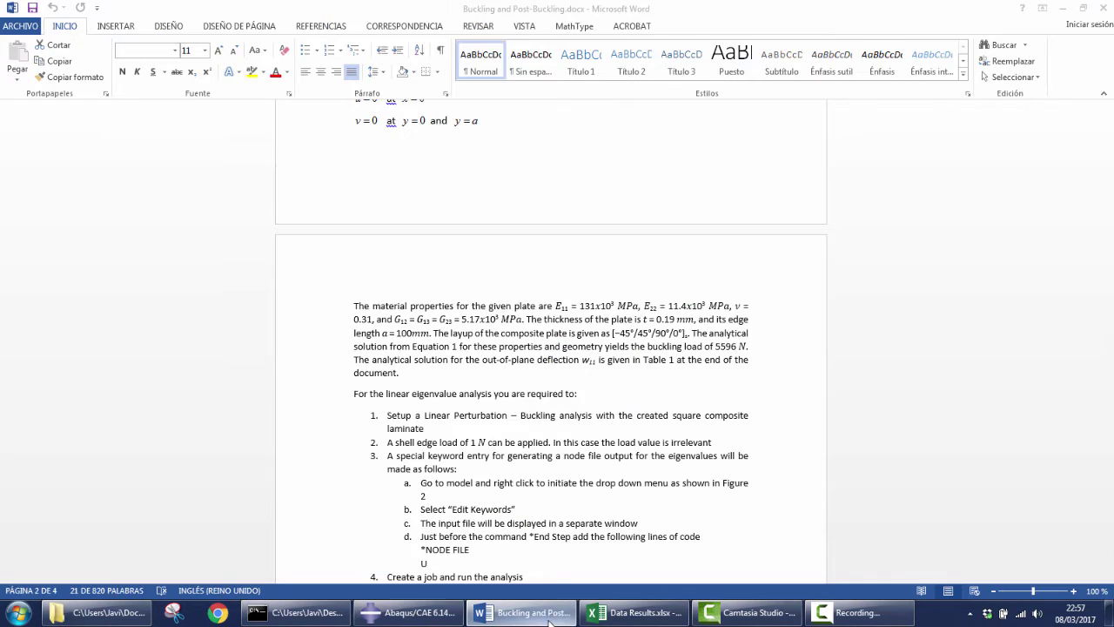
drag(539, 306, 523, 319)
drag(614, 336, 688, 335)
click(661, 362)
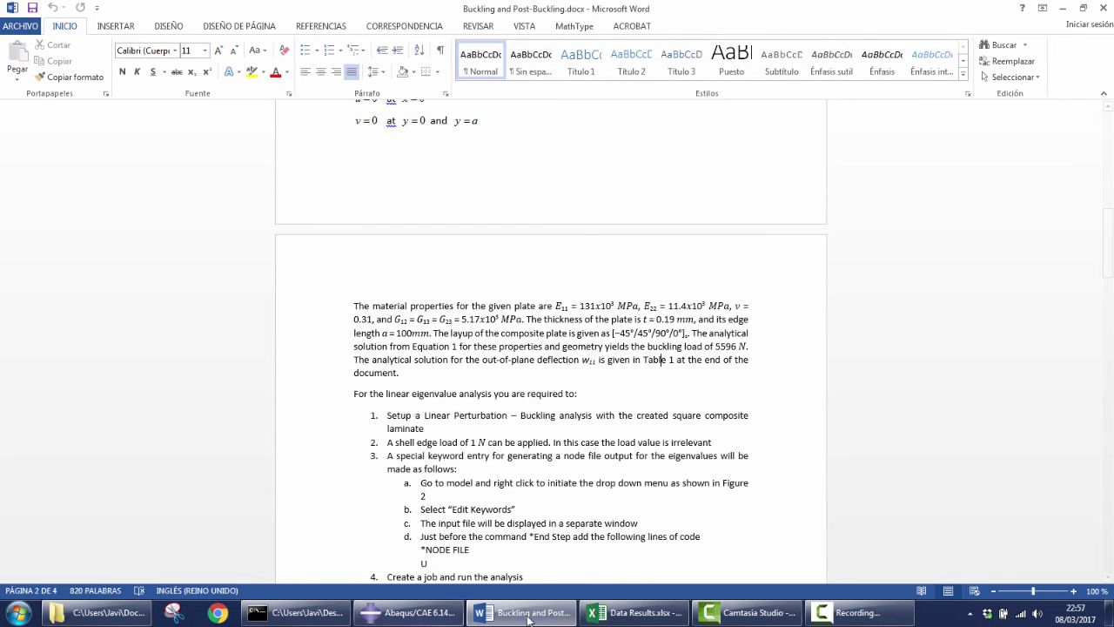
click(531, 613)
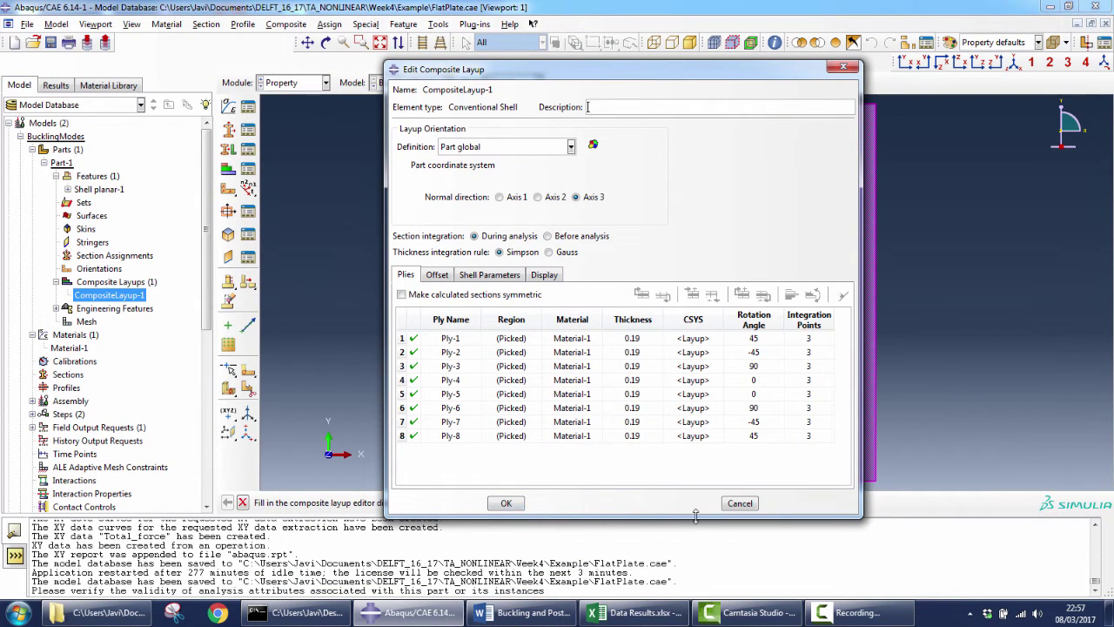
click(722, 508)
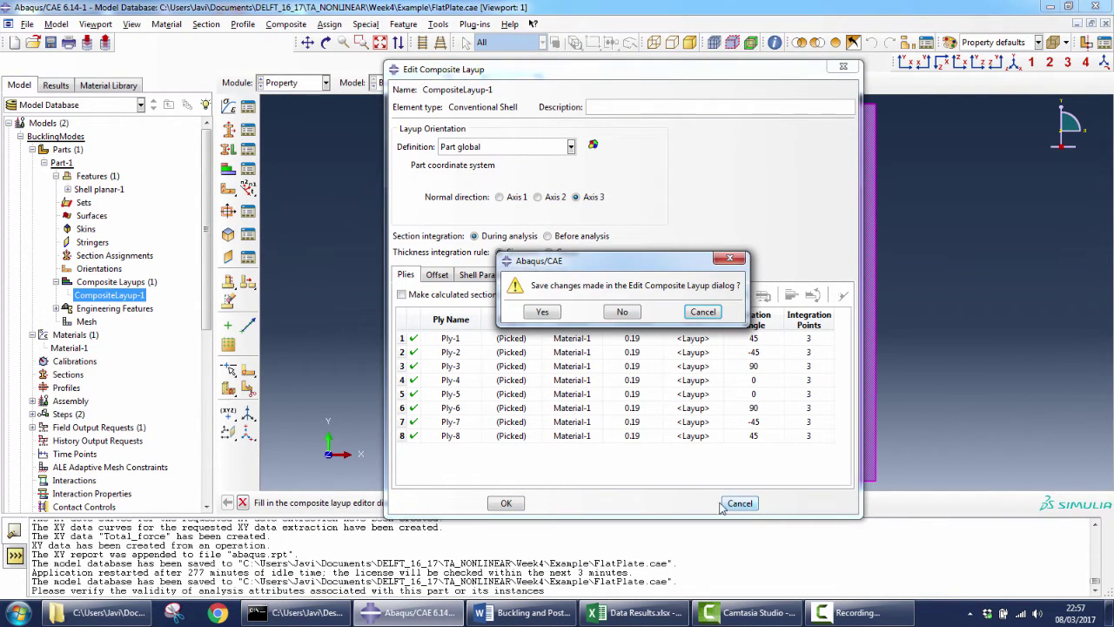
click(623, 312)
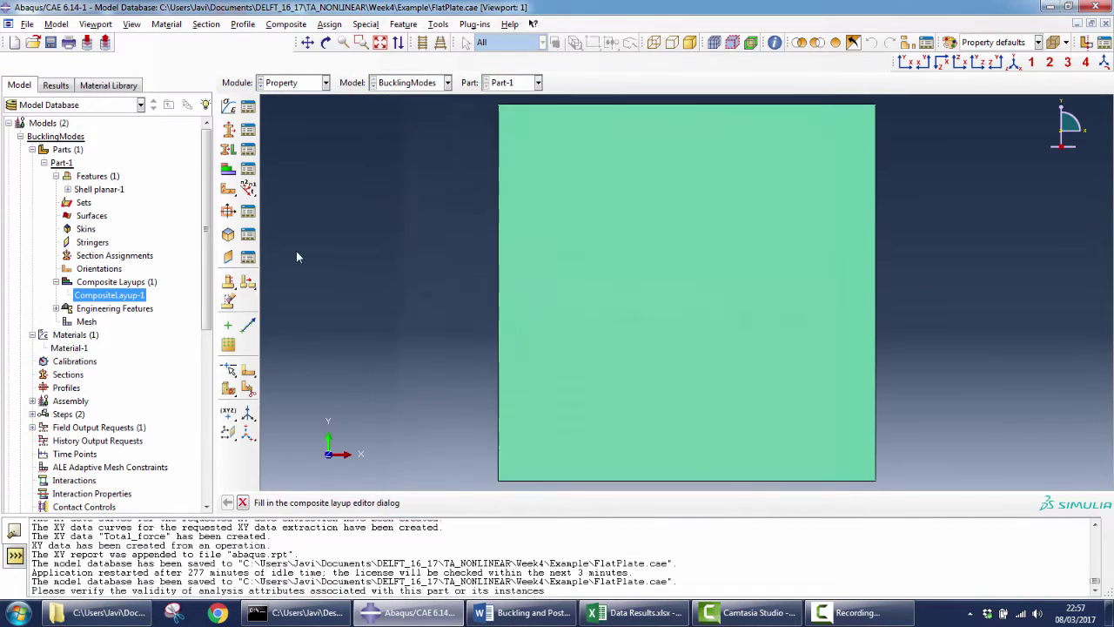
Step: Collapse Part-1 and Materials in the model tree, and expand the assembly instances and the analysis steps
click(43, 164)
click(32, 176)
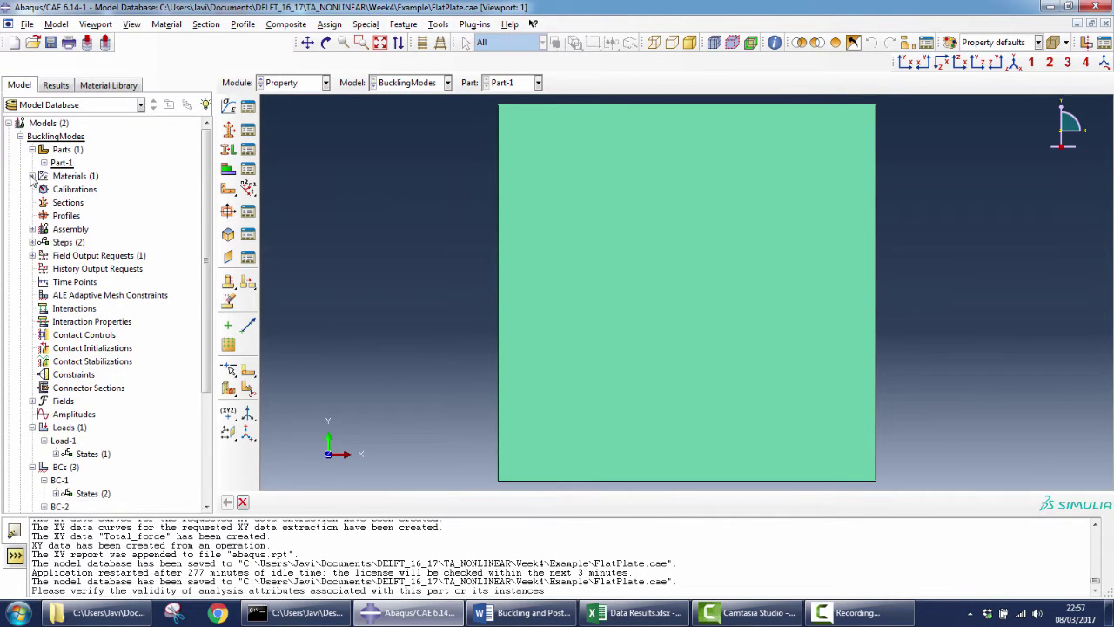
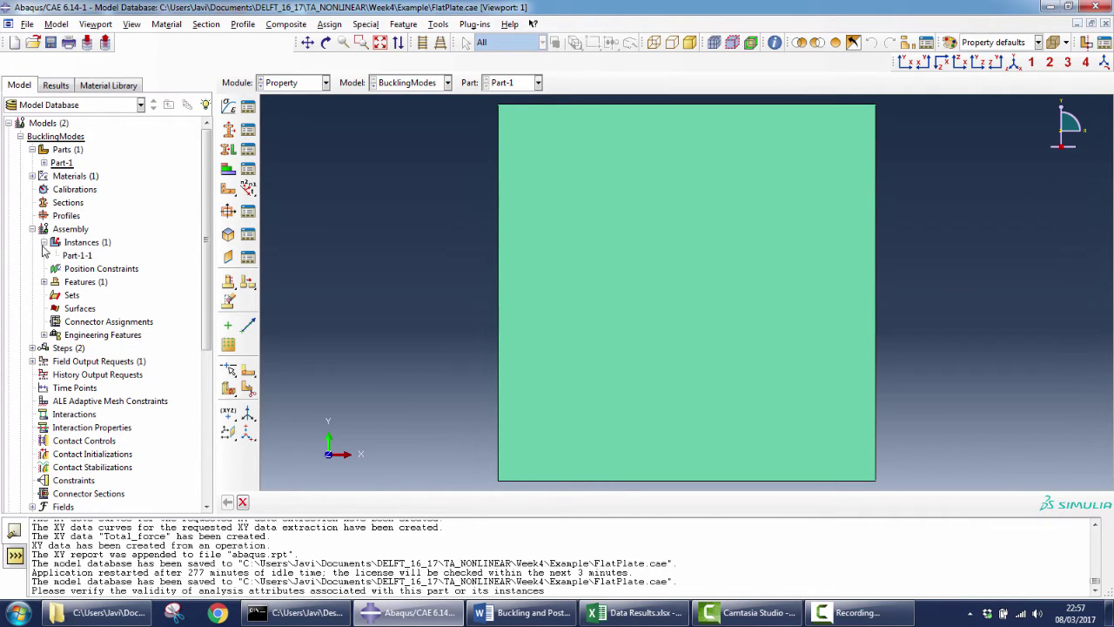
click(32, 349)
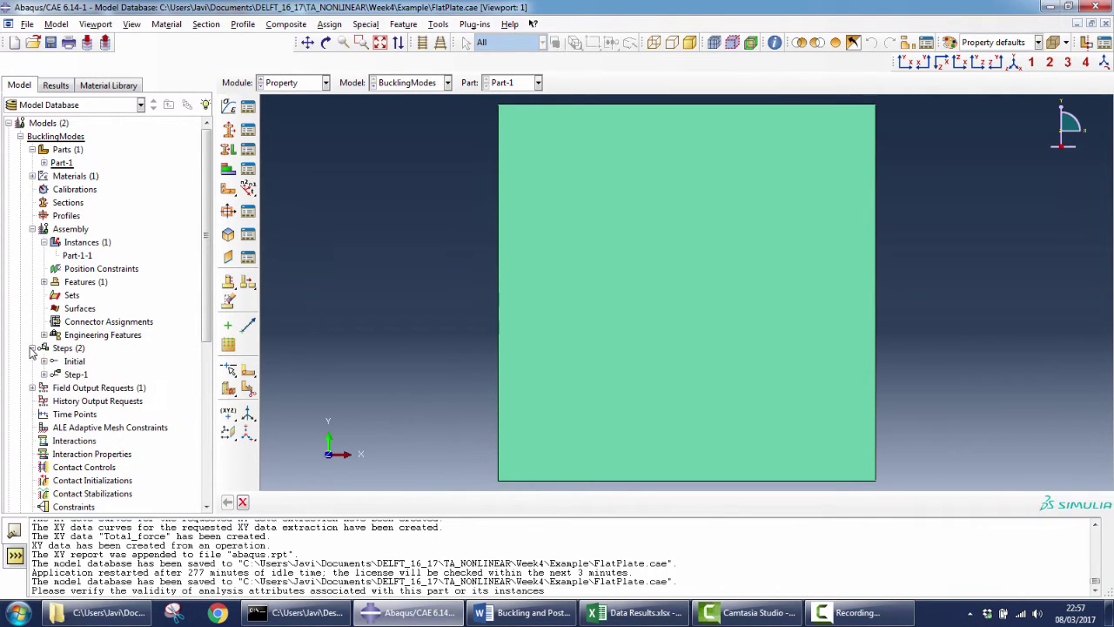
Step: Go over the Linear perturbation Buckle procedure for a new step and the eigensolver settings of Step-1, cancelling both dialogs
click(67, 348)
double_click(68, 349)
click(583, 383)
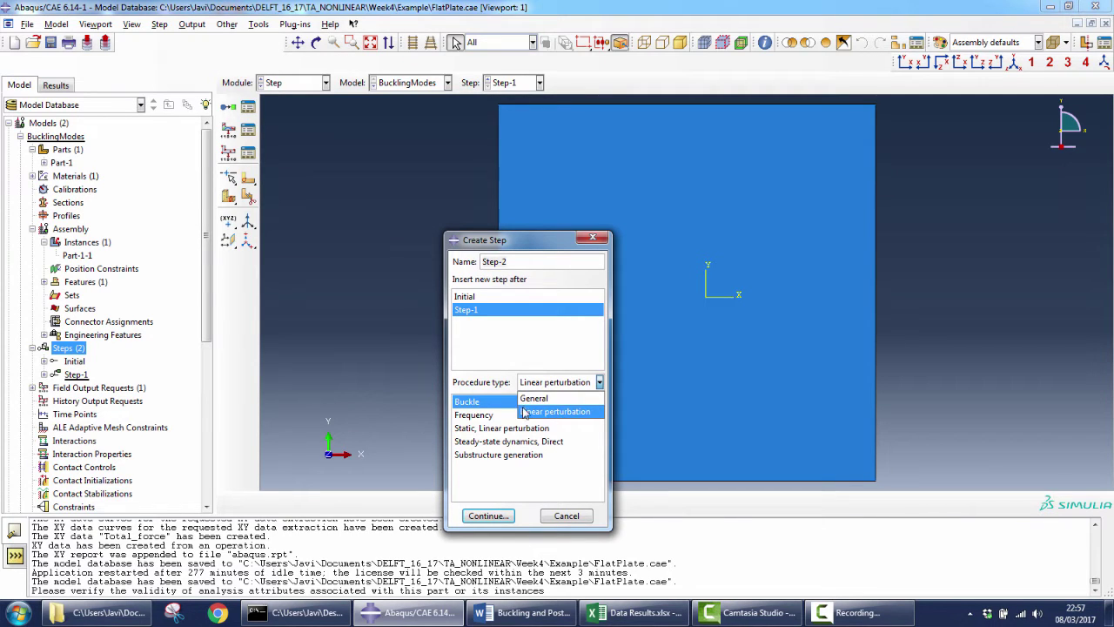
click(594, 517)
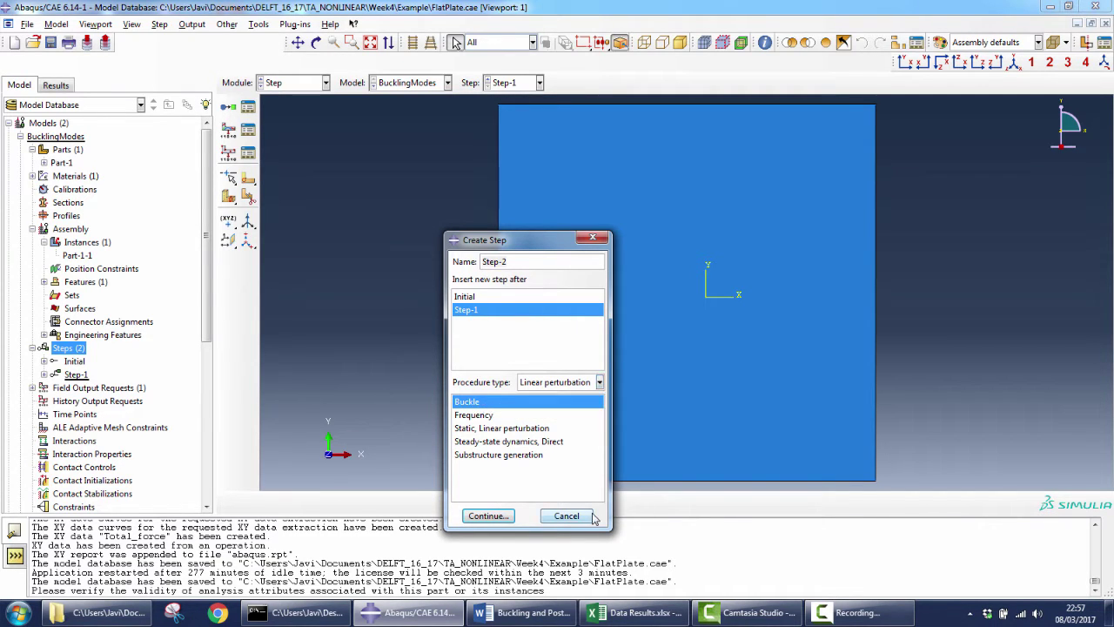
click(567, 517)
double_click(77, 375)
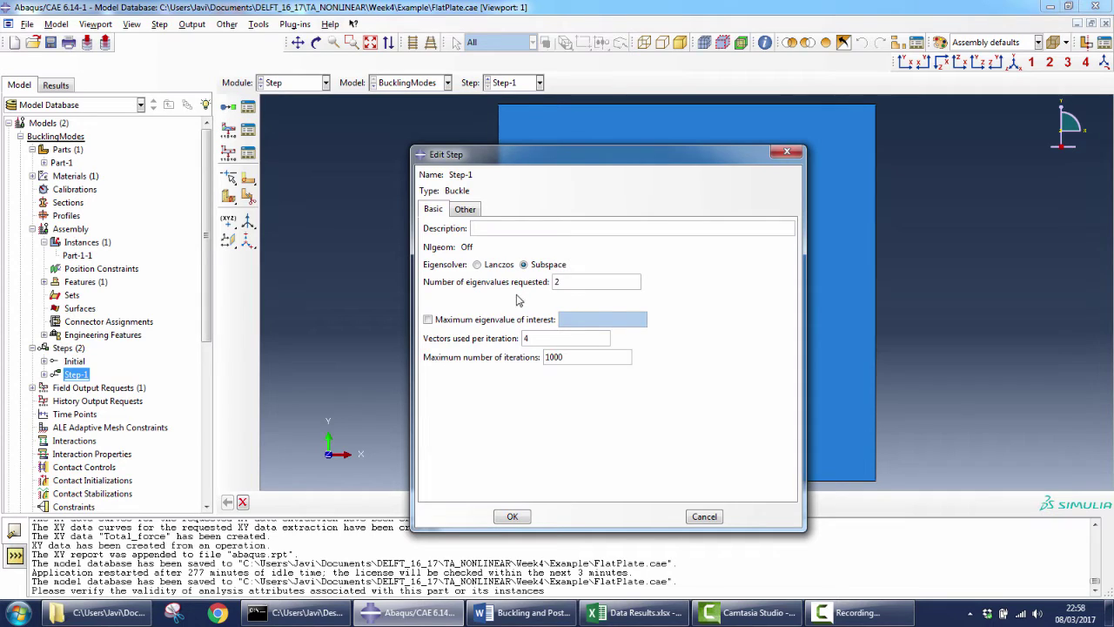
click(704, 517)
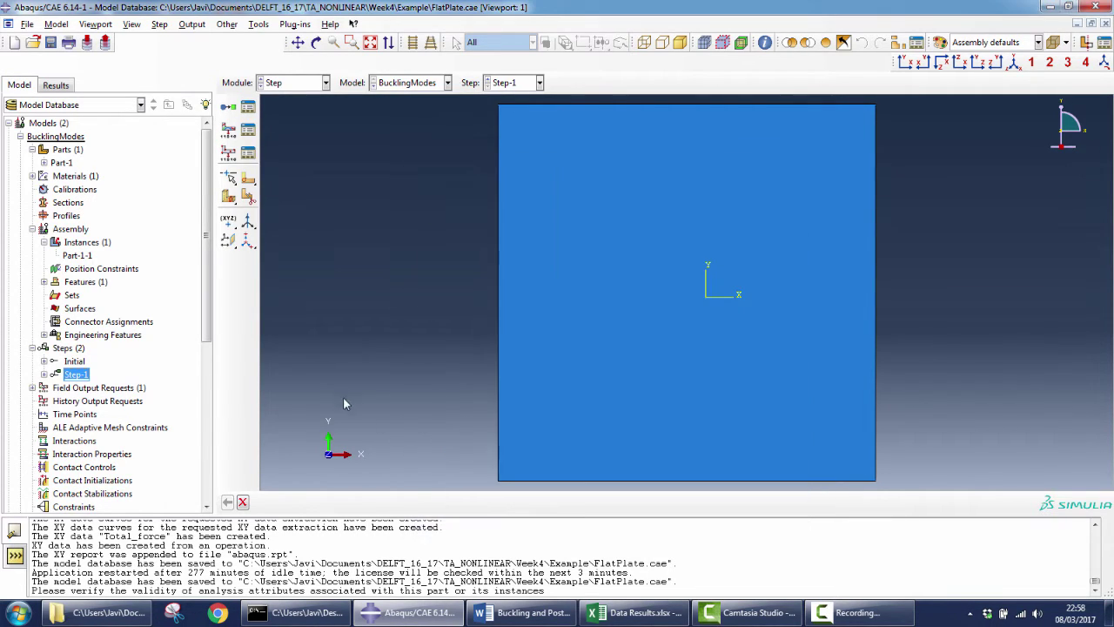
Step: Read the plate's edge constraints in the Word exercise and check BC-1 in Abaqus/CAE against them, closing it without saving changes
drag(202, 327, 200, 413)
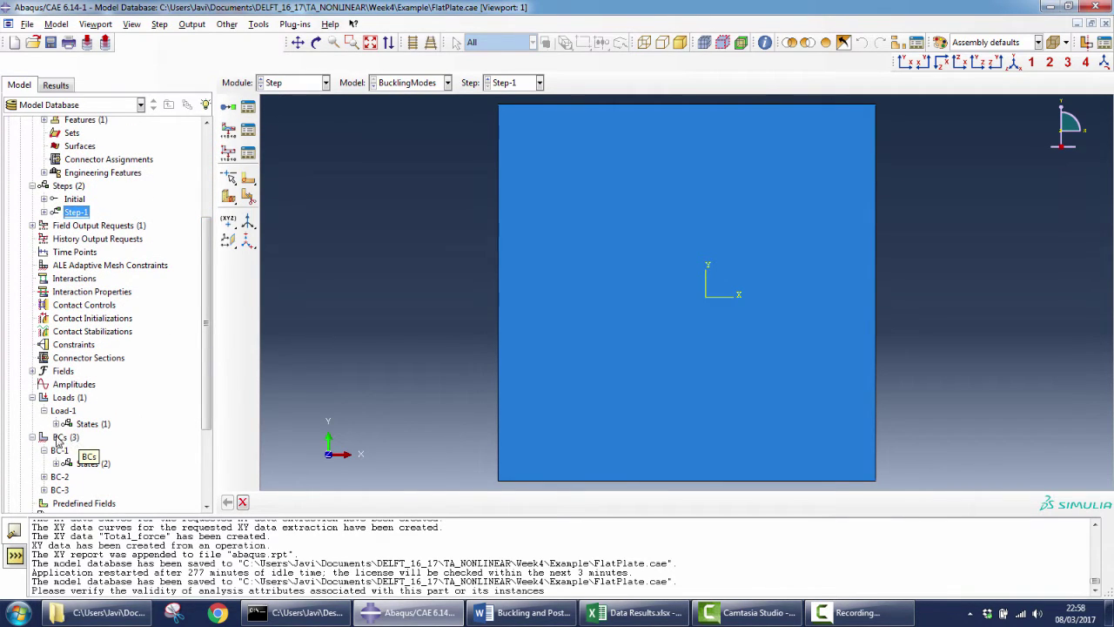
click(45, 450)
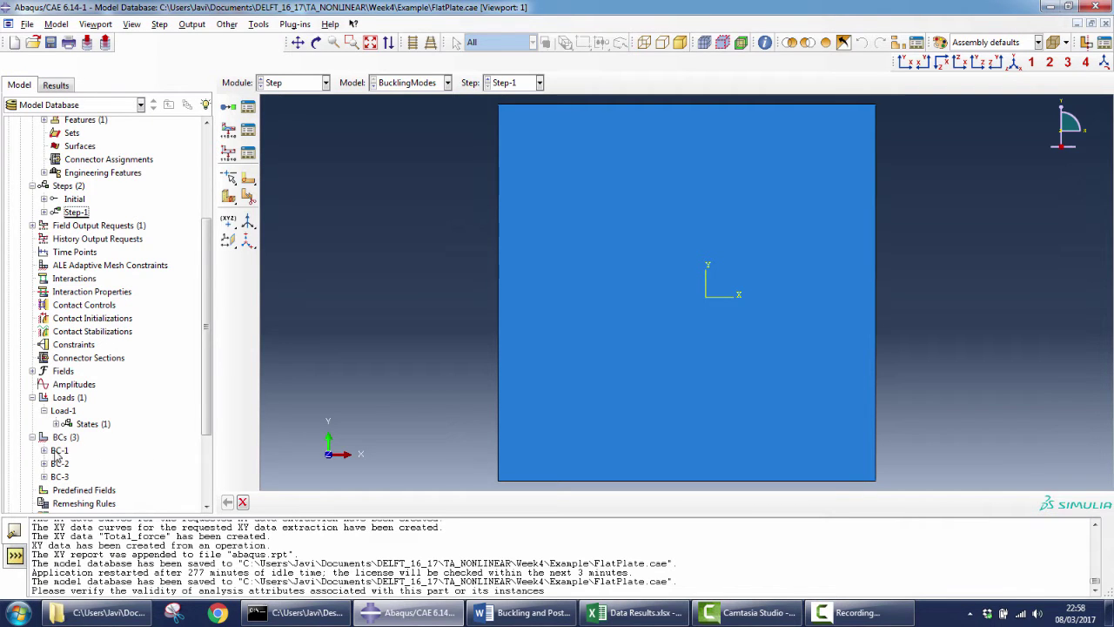
click(523, 612)
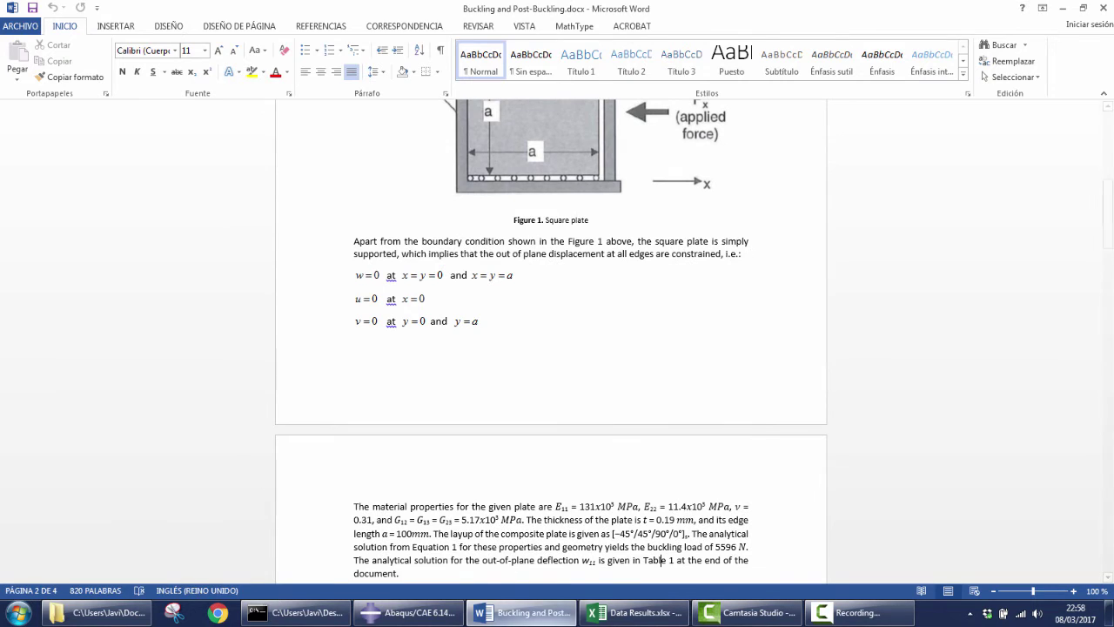
click(522, 612)
double_click(59, 451)
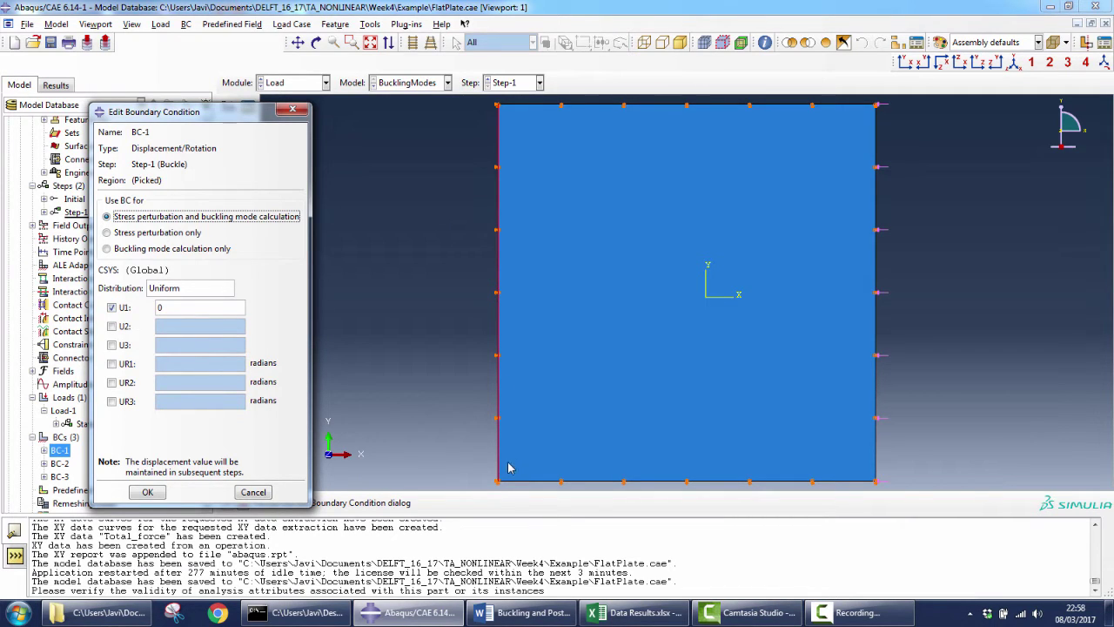
click(257, 492)
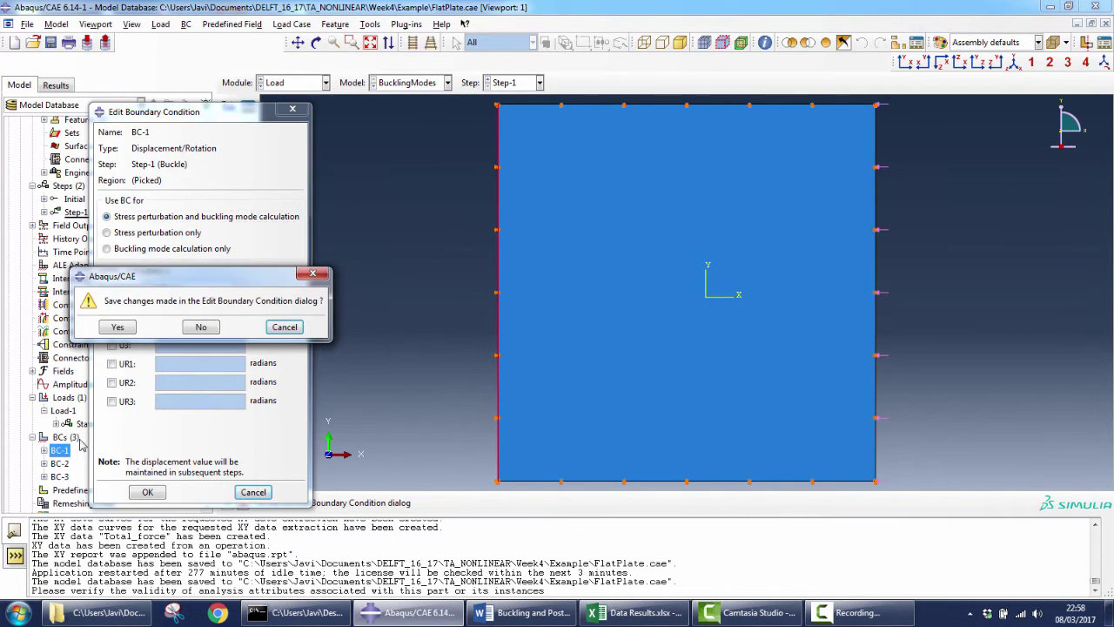
click(201, 328)
Step: Inspect the constrained edges and displacement components of BC-2 and BC-3, cancelling each boundary condition editor
double_click(59, 463)
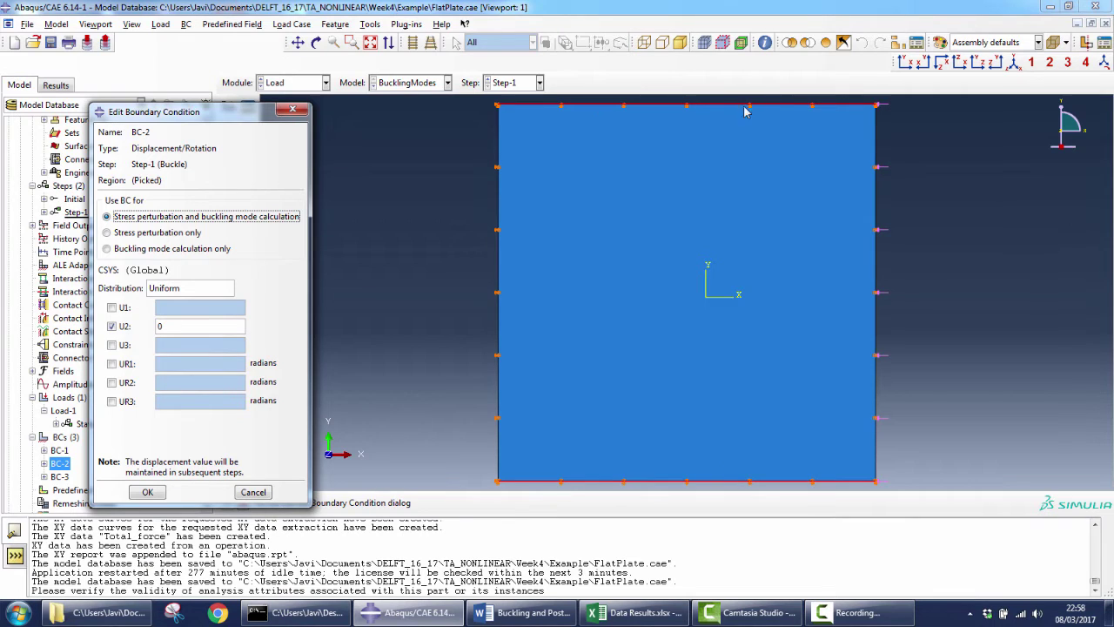
click(253, 492)
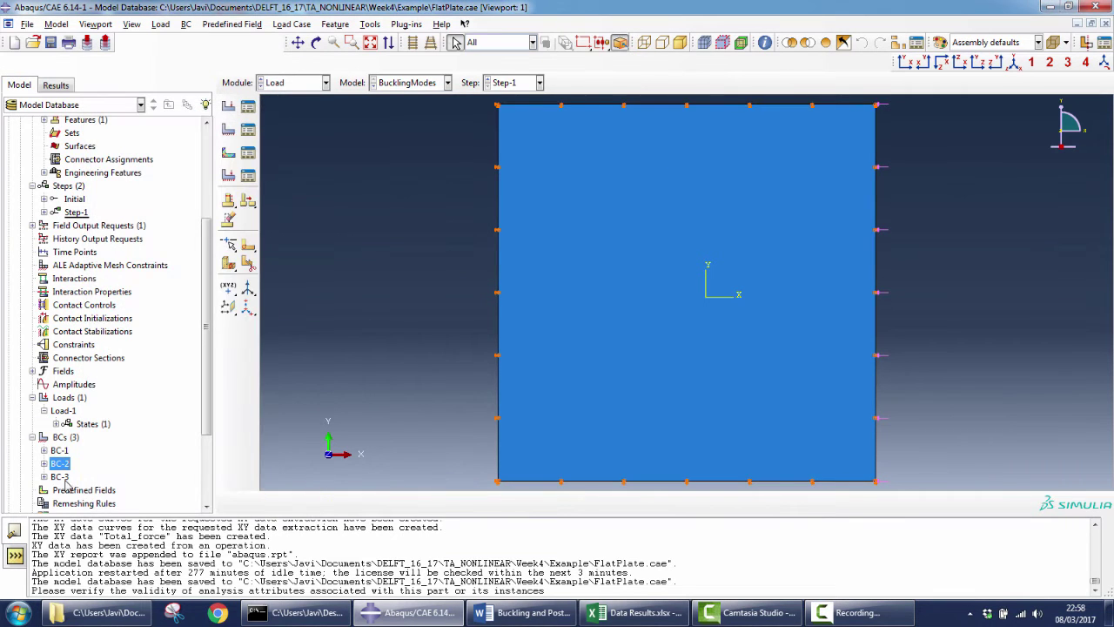
double_click(59, 477)
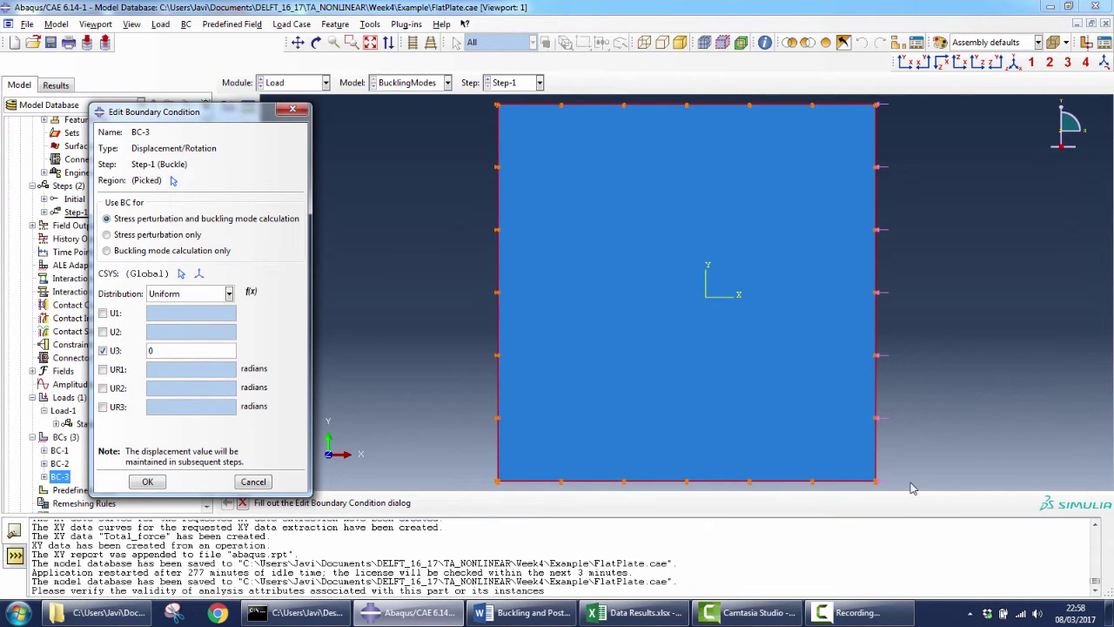
click(258, 483)
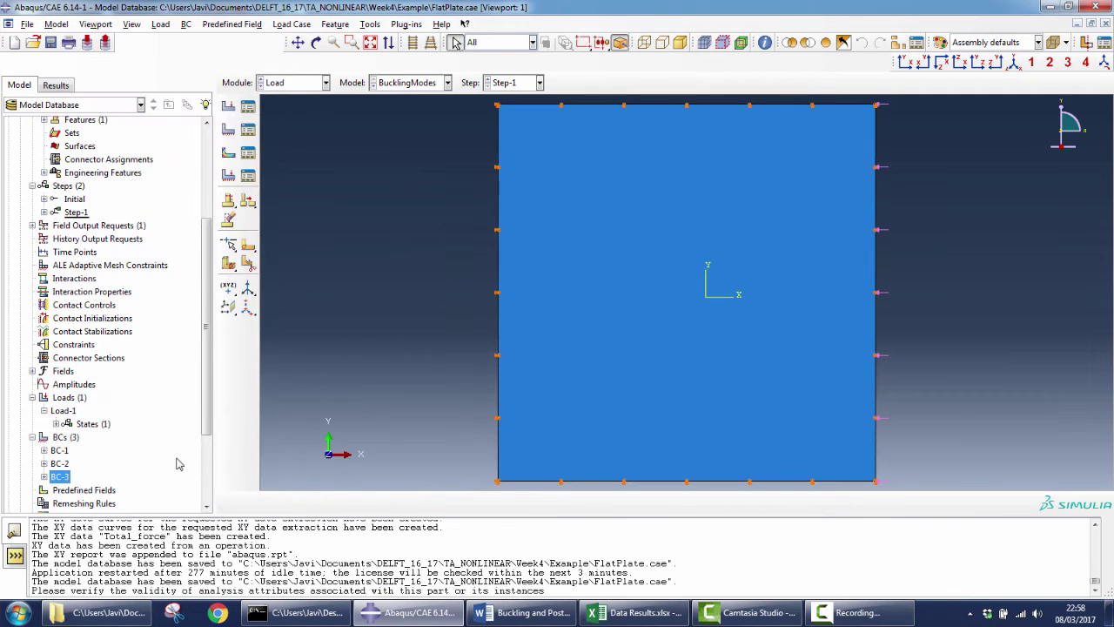
Step: Inspect Load-1's shell edge load settings without changing them, and read the linear eigenvalue analysis requirements in the Word exercise
double_click(58, 414)
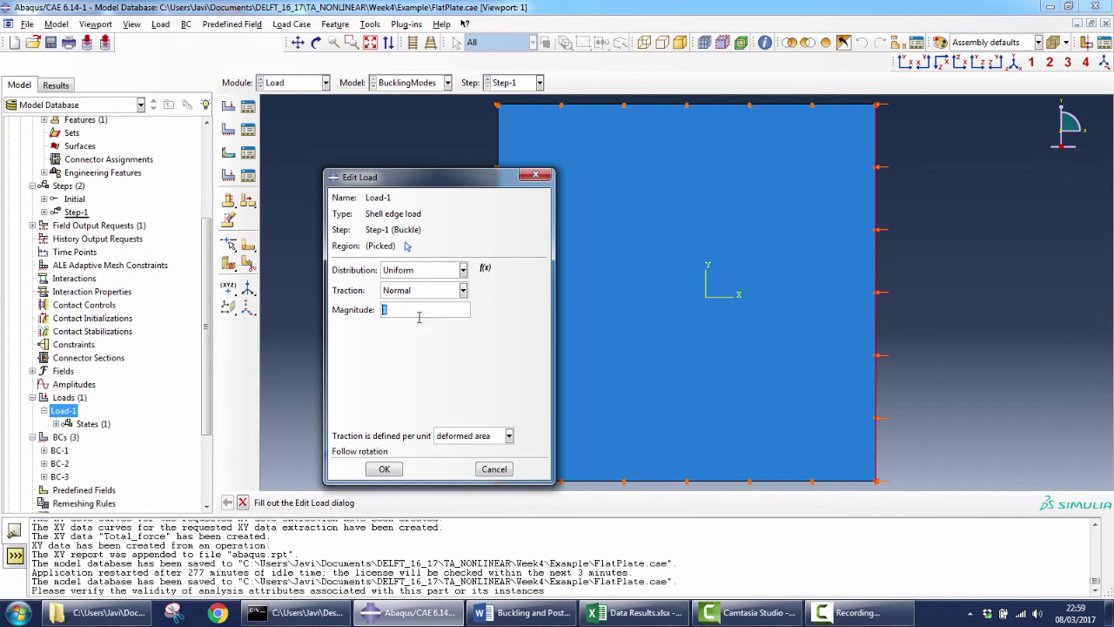
click(493, 470)
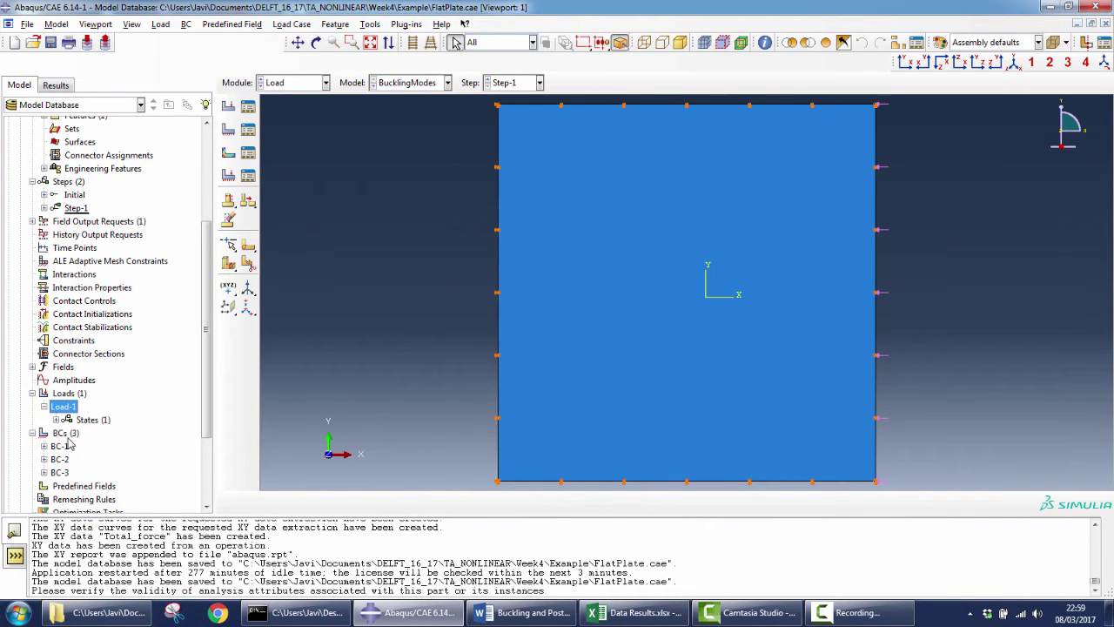
drag(207, 418, 209, 330)
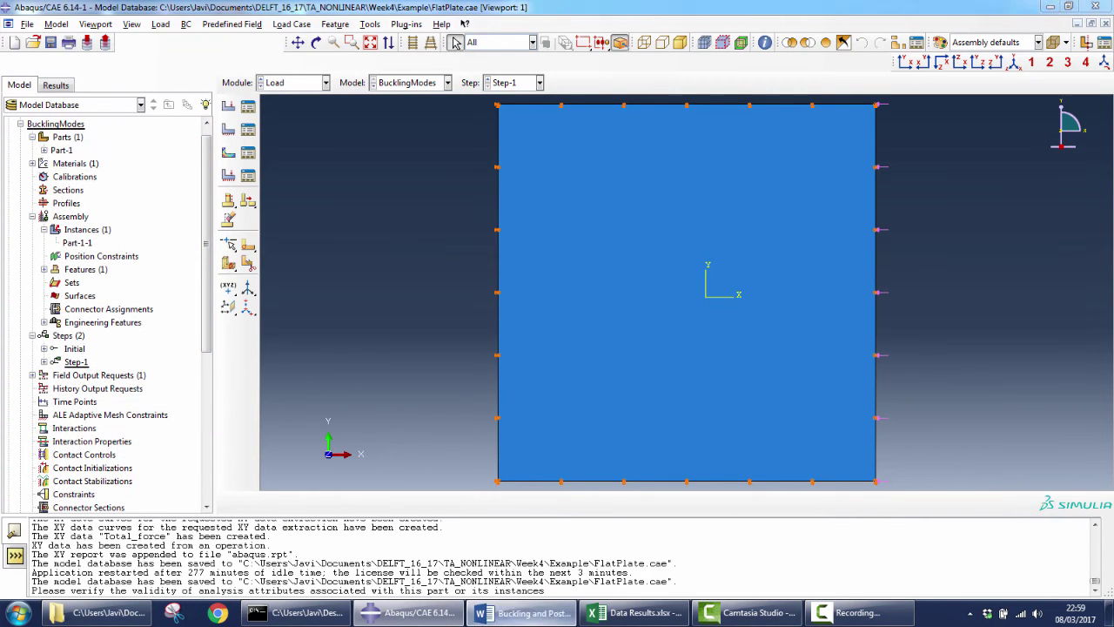
click(525, 612)
scroll(491, 406, down, 6)
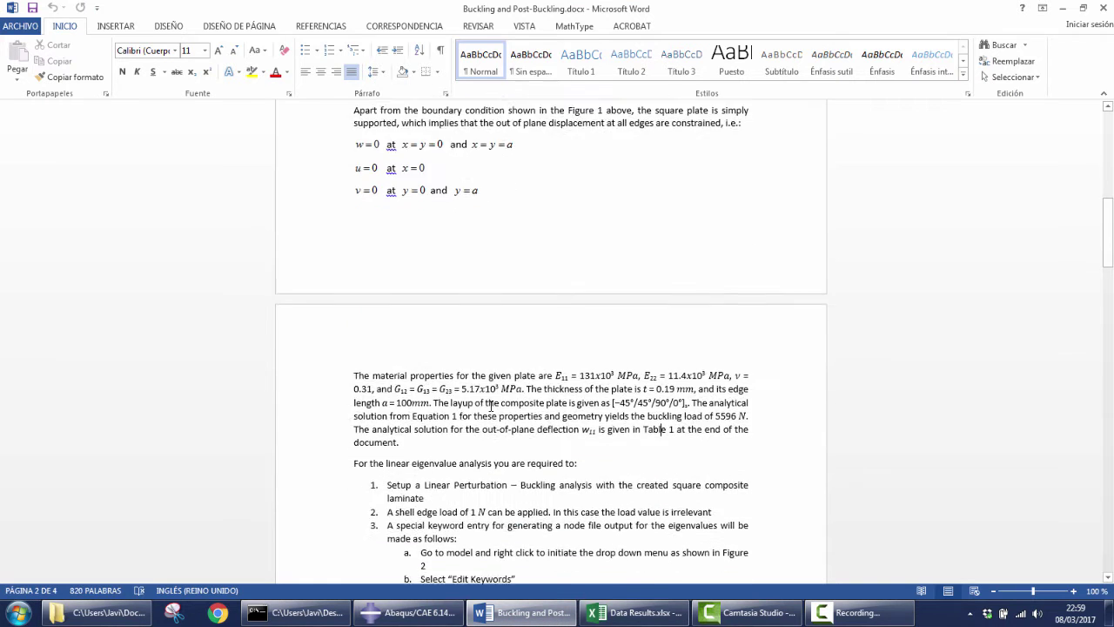
scroll(491, 406, down, 1)
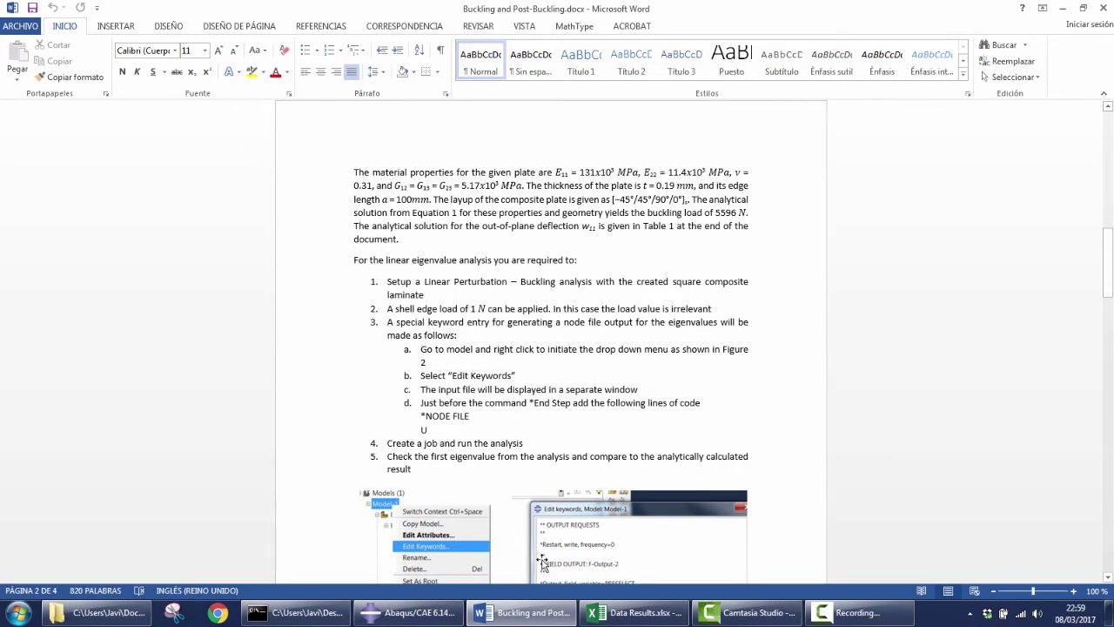
Step: Return to Abaqus/CAE and review the *NODE FILE and U lines before *End Step in BucklingModes' keywords, cancelling the keyword editor
click(409, 612)
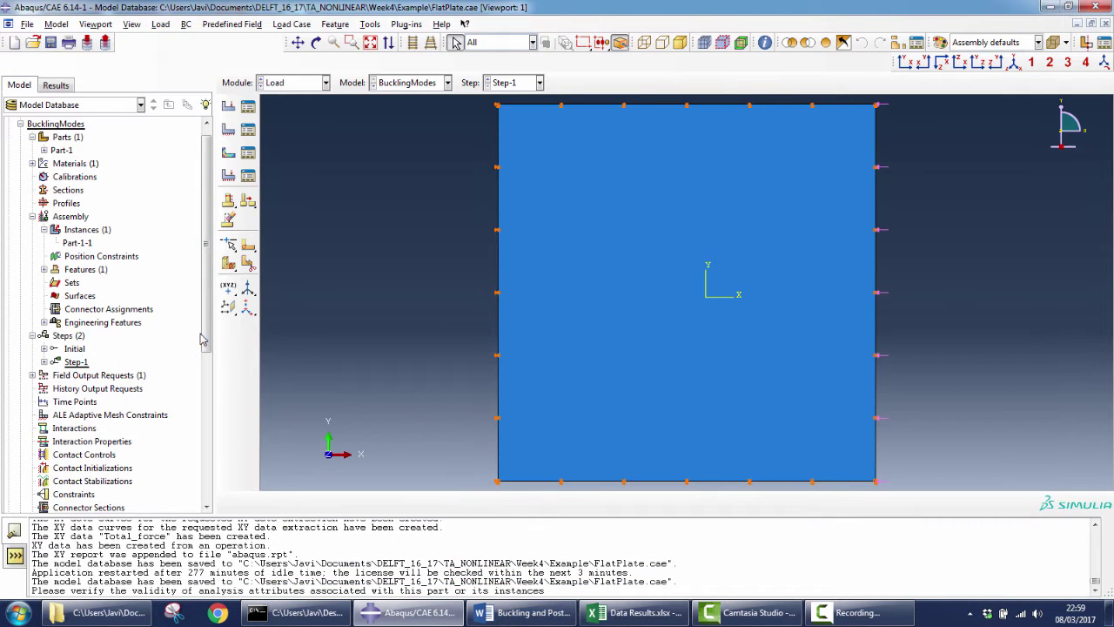
scroll(104, 194, up, 1)
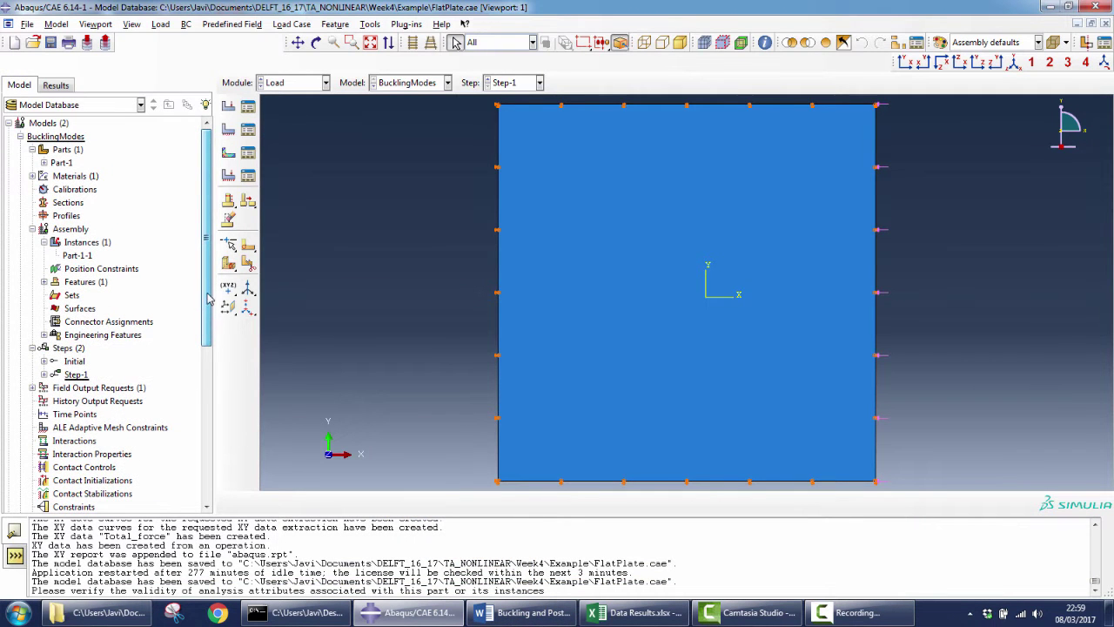
right_click(59, 139)
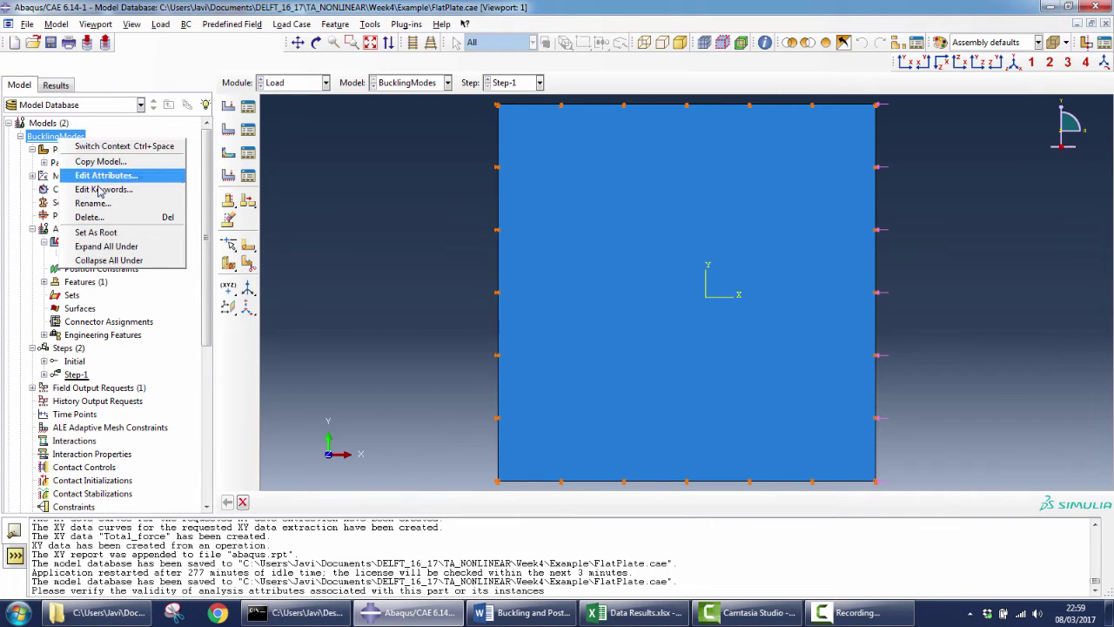
click(143, 190)
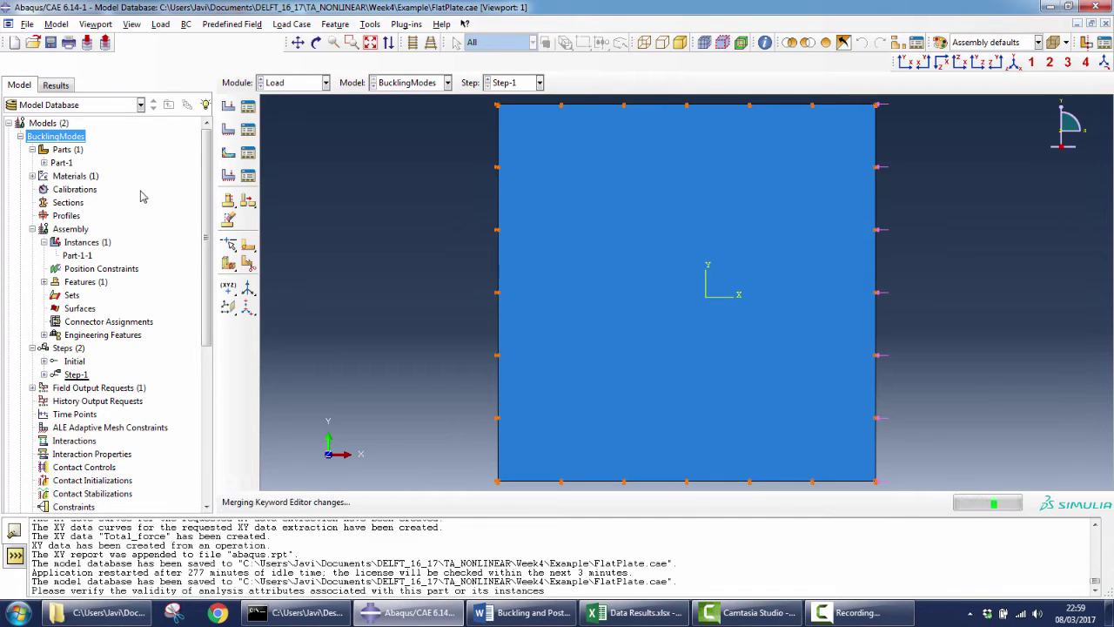
drag(381, 165, 360, 335)
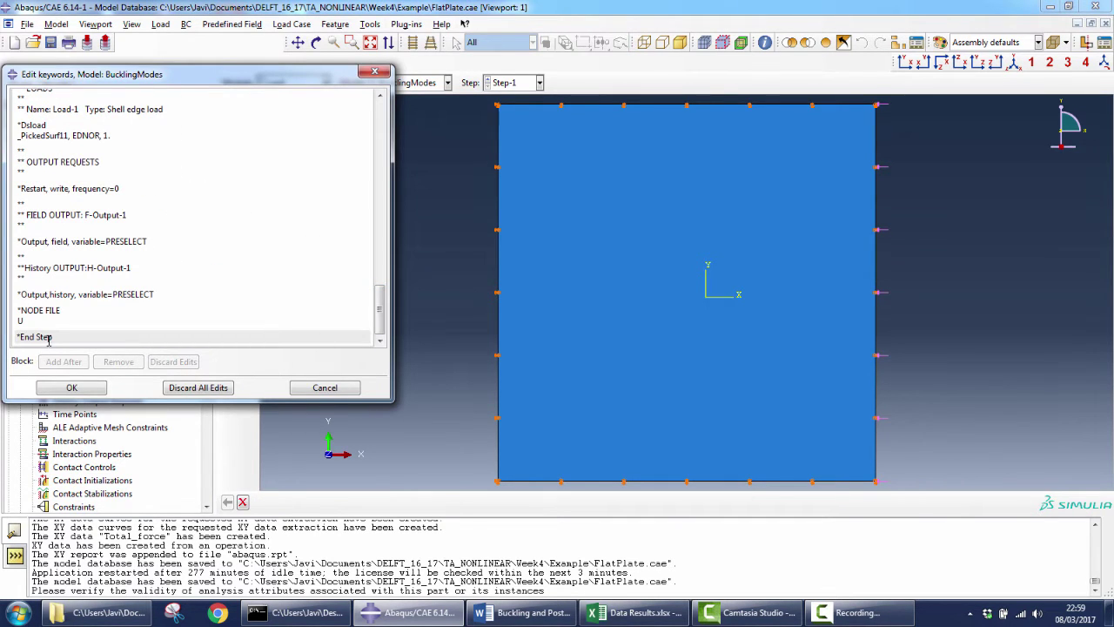
click(24, 321)
drag(24, 321, 6, 315)
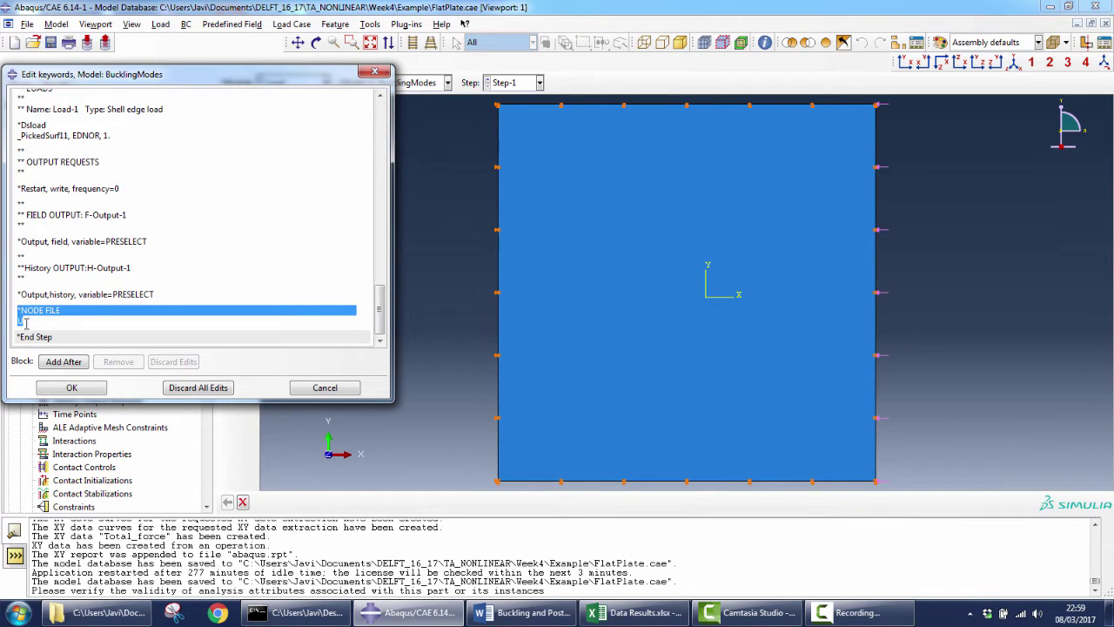
click(26, 323)
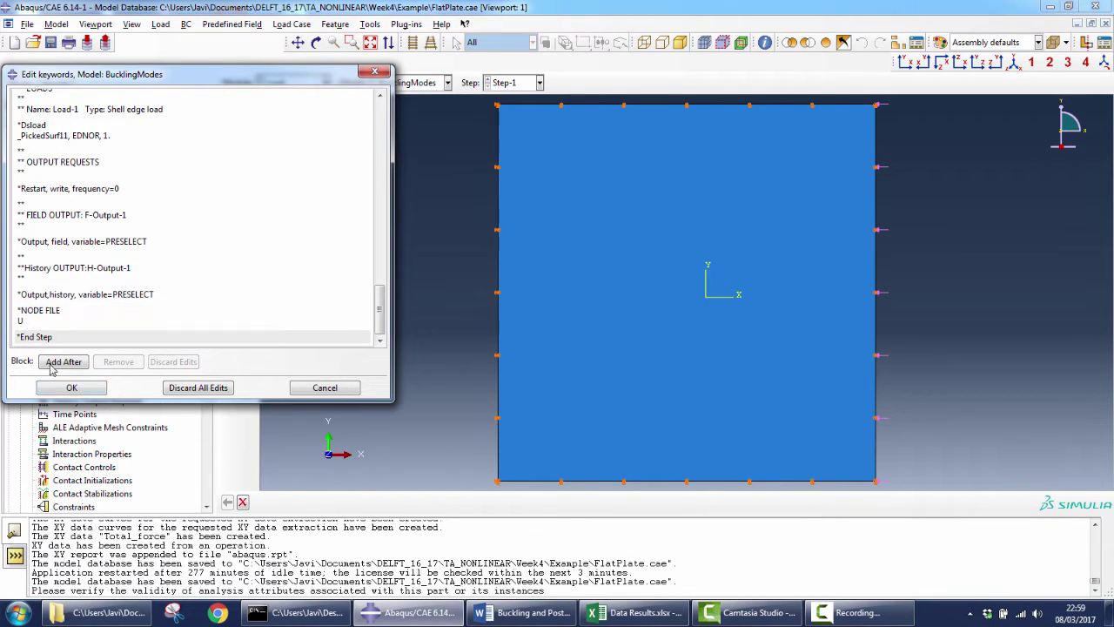
click(325, 387)
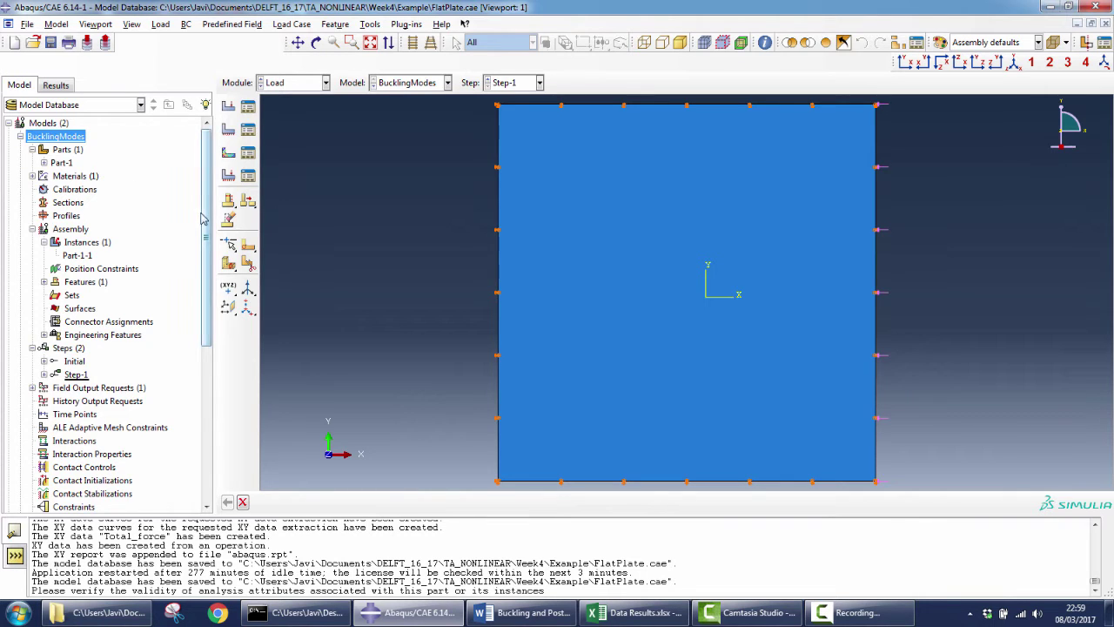
Step: Open the results of the completed Linear_Perturbation_Buckling job and collapse the XYData and XYPlots lists in the session data
scroll(204, 252, down, 1)
drag(203, 252, 207, 384)
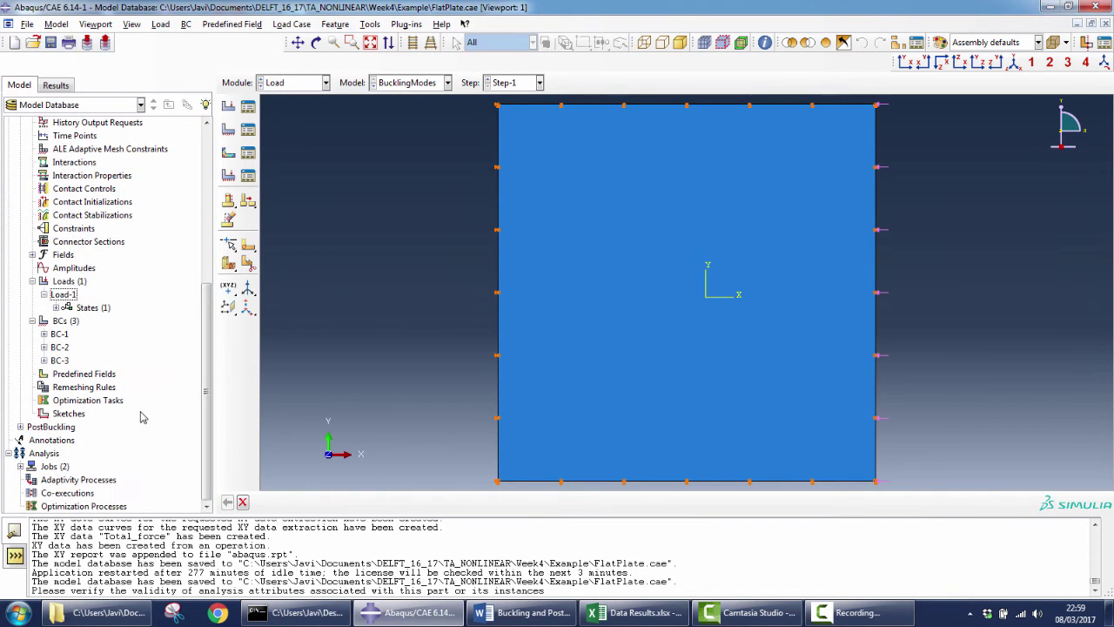
click(21, 467)
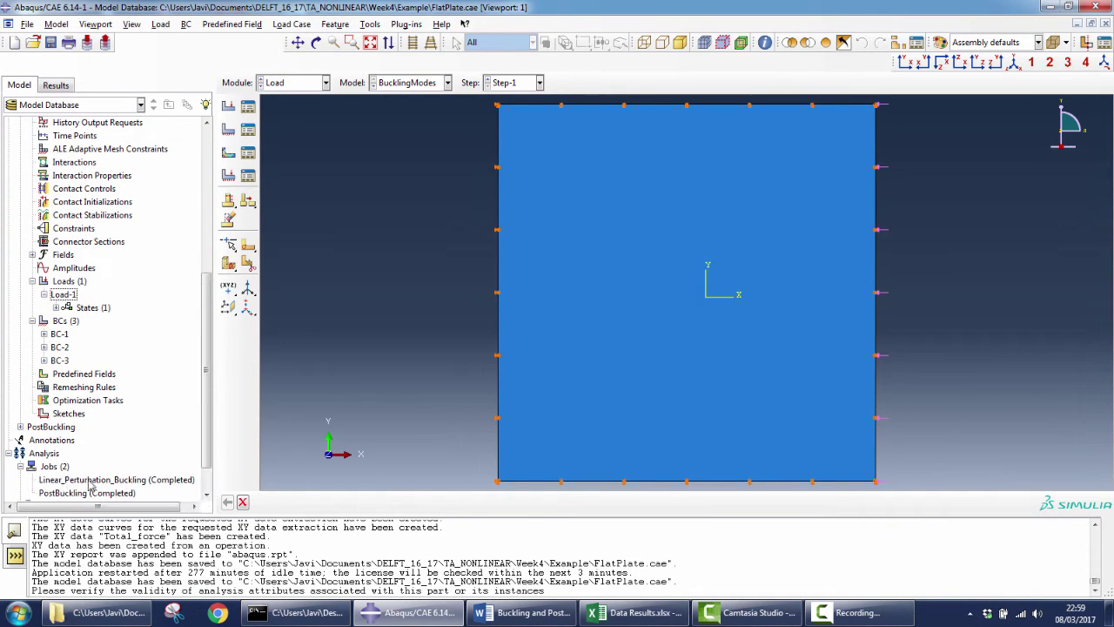
scroll(113, 470, down, 1)
click(160, 444)
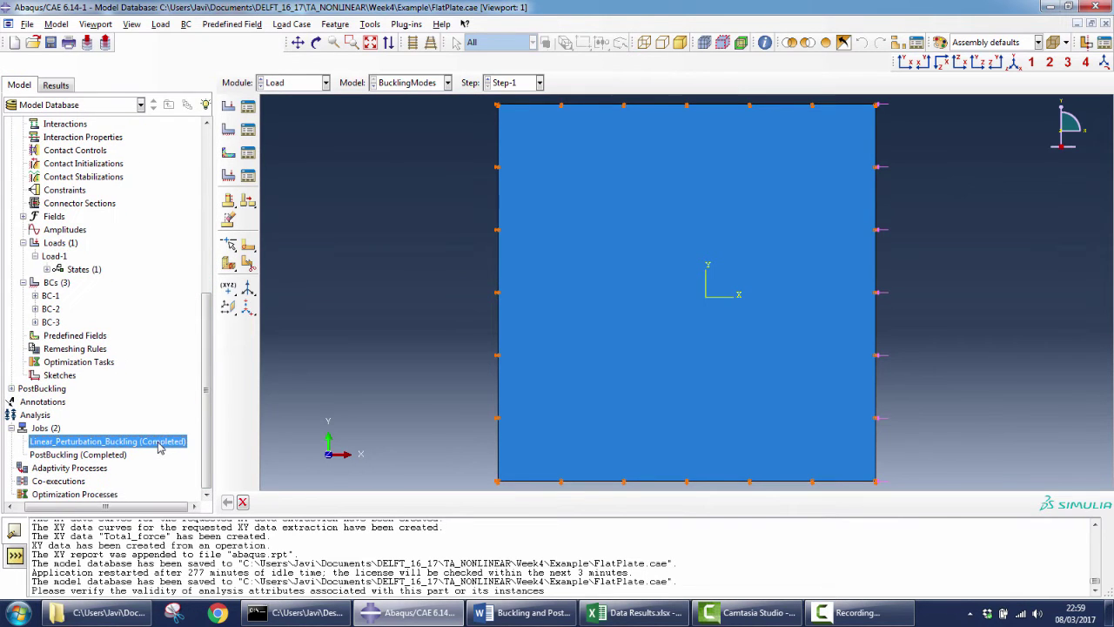
right_click(159, 446)
click(216, 562)
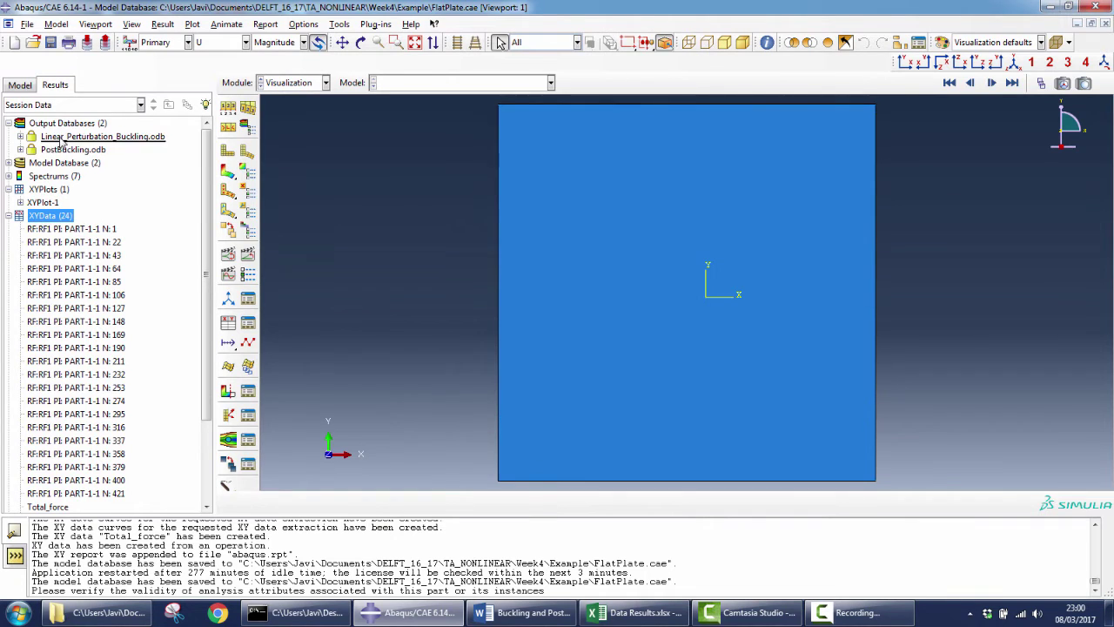
click(10, 215)
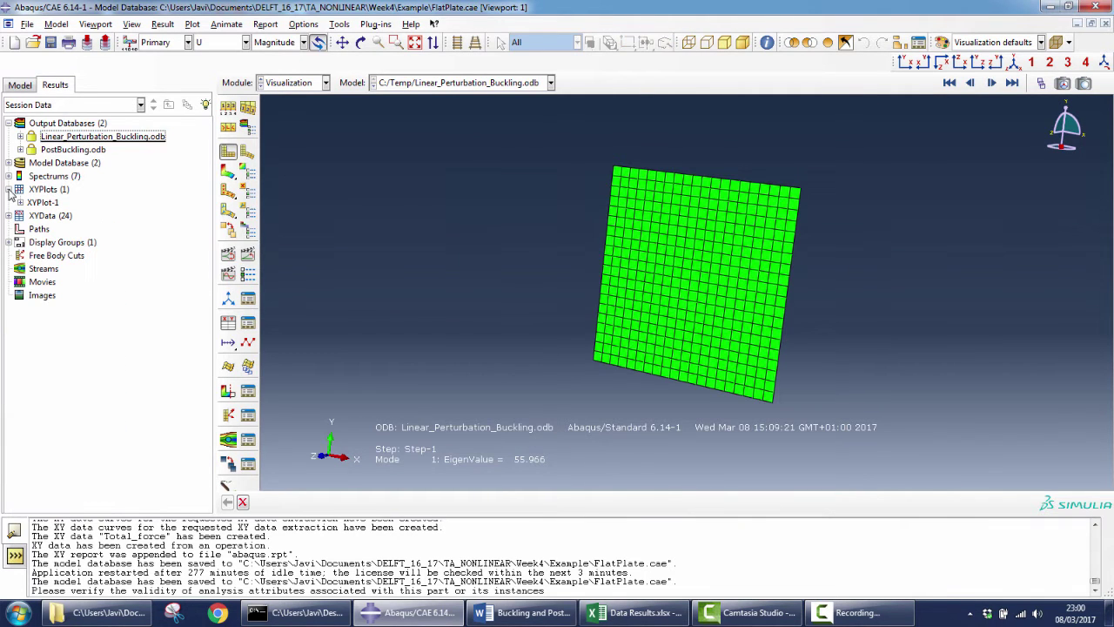
click(9, 189)
Step: Plot displacement contours on the deformed plate, tilt the view to show the buckled shape, and set the displayed frame to mode 2
click(228, 171)
ctrl+alt+drag(697, 301, 654, 231)
click(1041, 83)
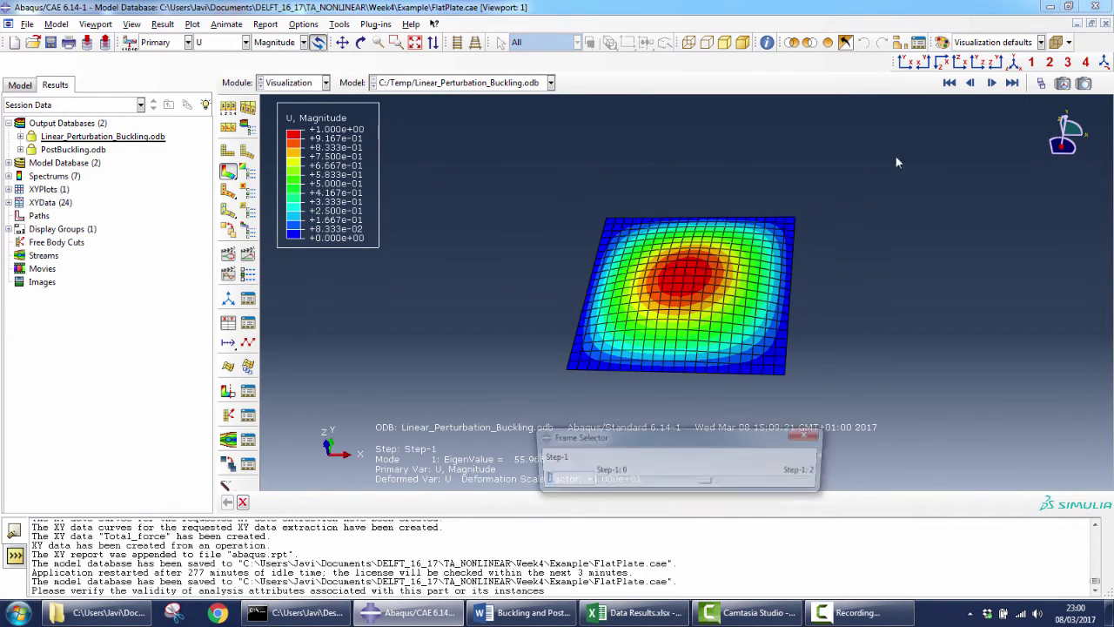
drag(712, 485, 811, 483)
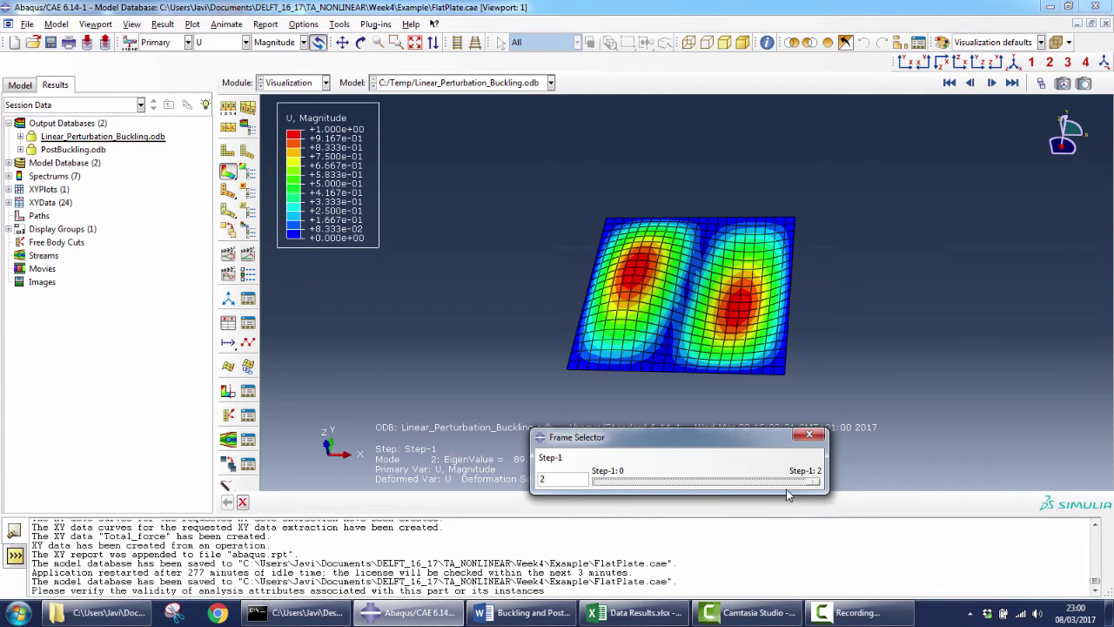
click(807, 434)
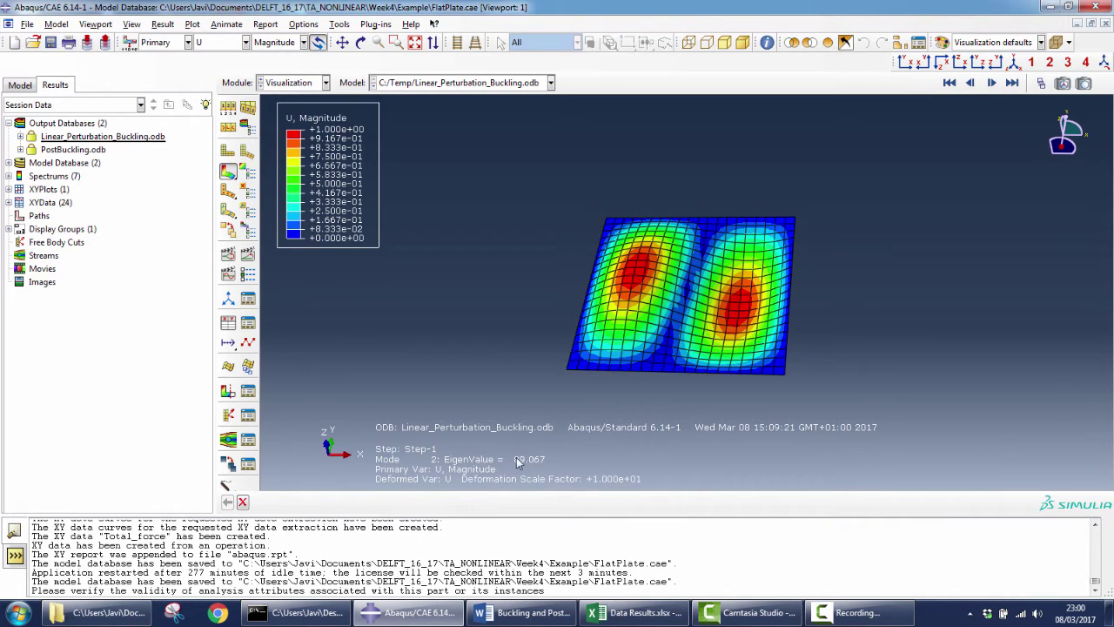
Step: Review the eigenvalues of the buckling modes in Step-1's frame list, closing it without changing the frame
click(163, 23)
click(179, 38)
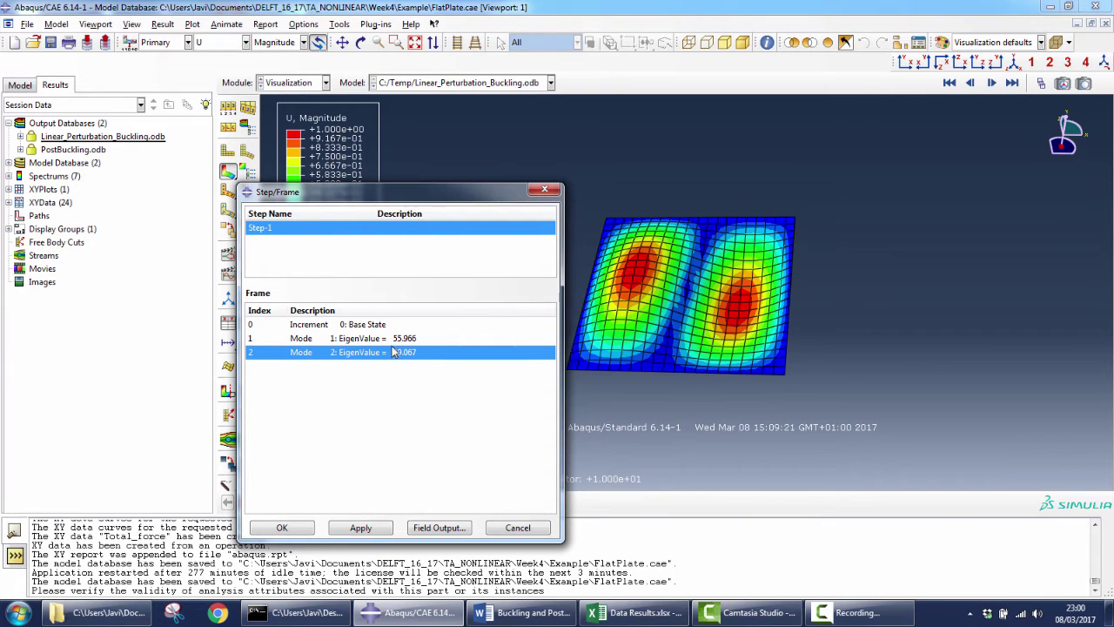
click(163, 23)
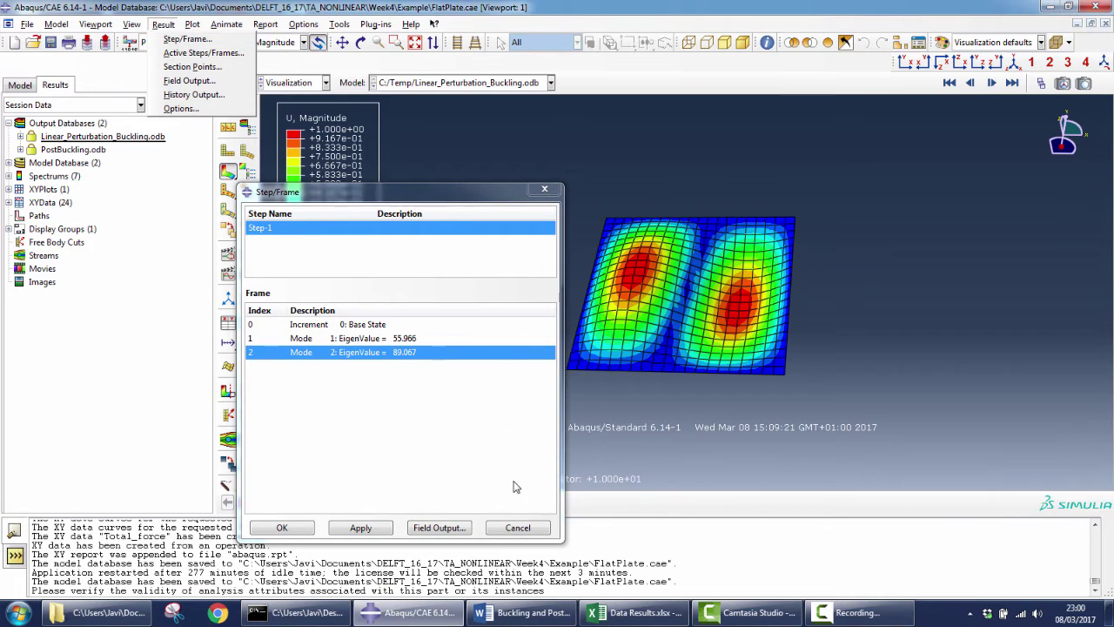
click(530, 528)
click(512, 522)
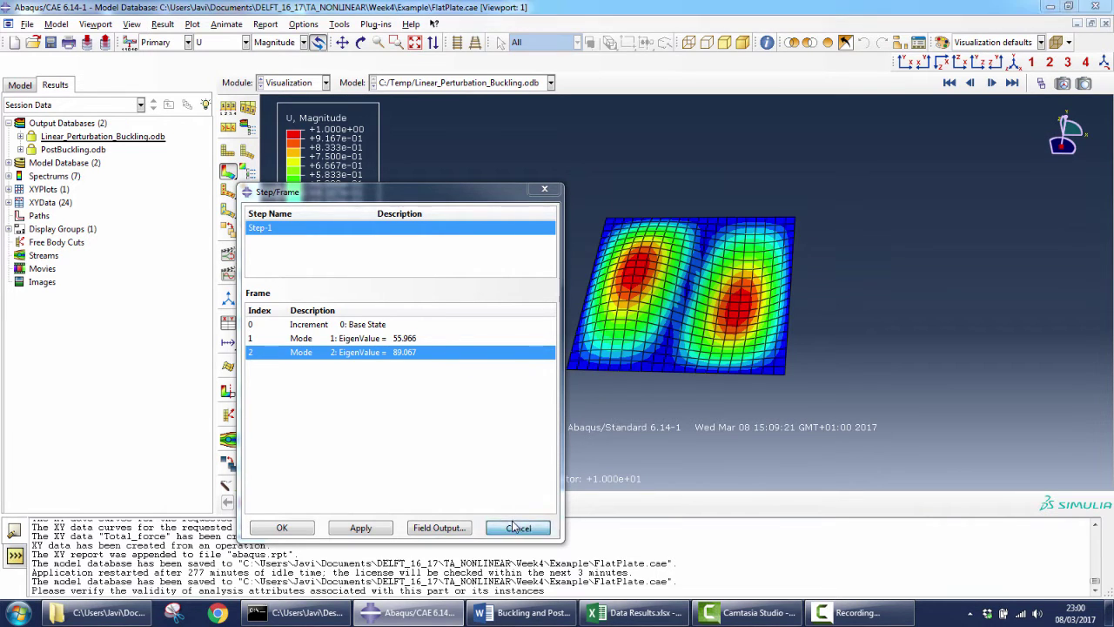
Step: Return to the model database, collapse BucklingModes, and expand PostBuckling to look through its model tree
click(19, 86)
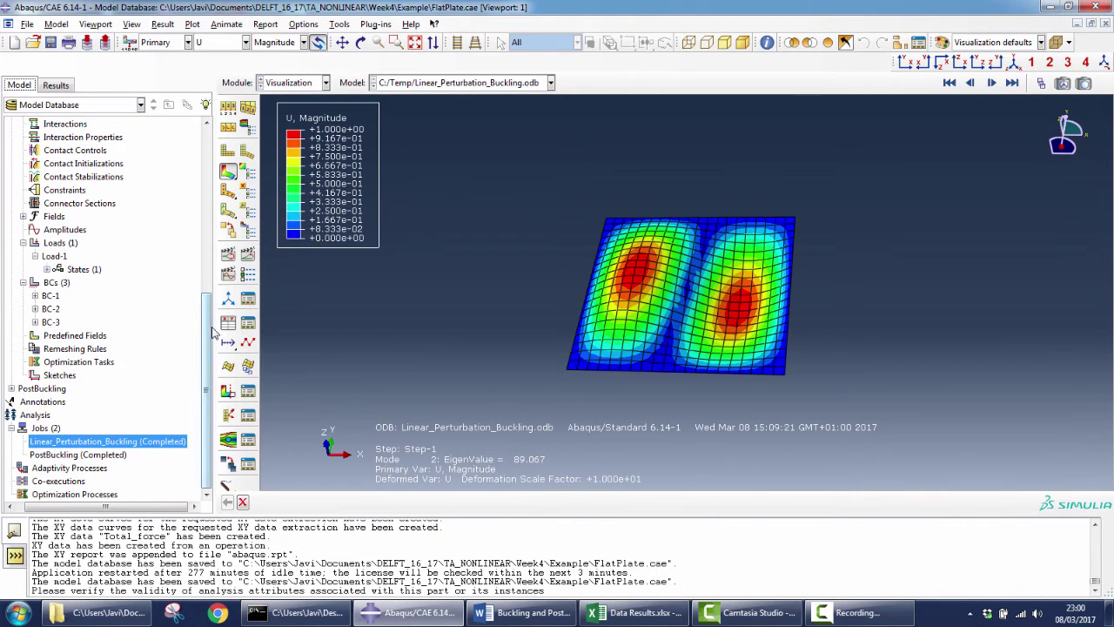
drag(202, 318, 203, 150)
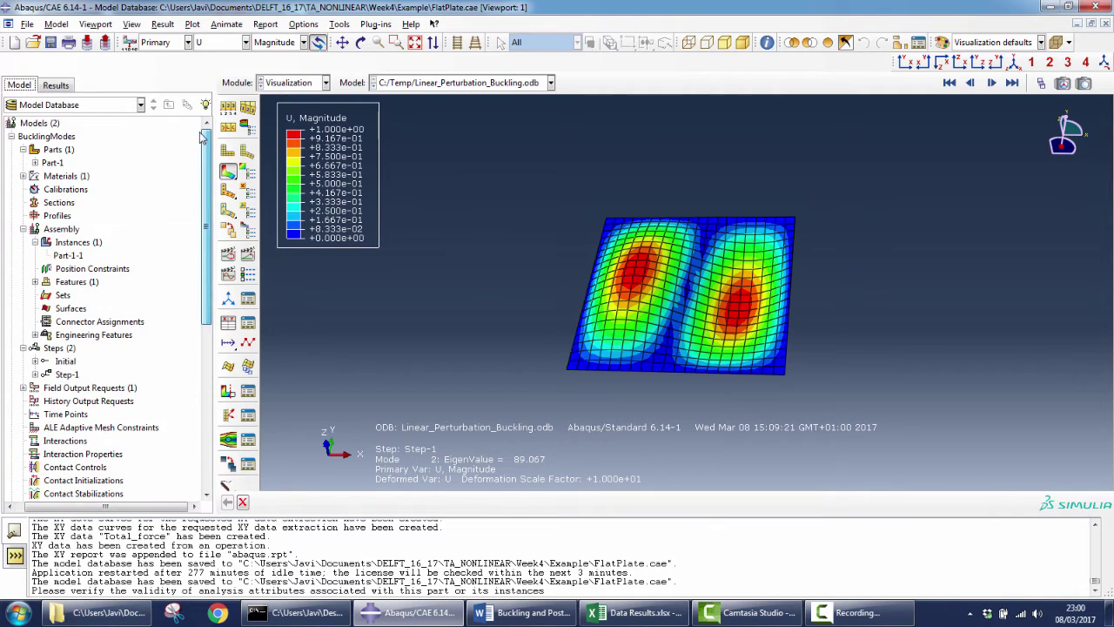
click(12, 136)
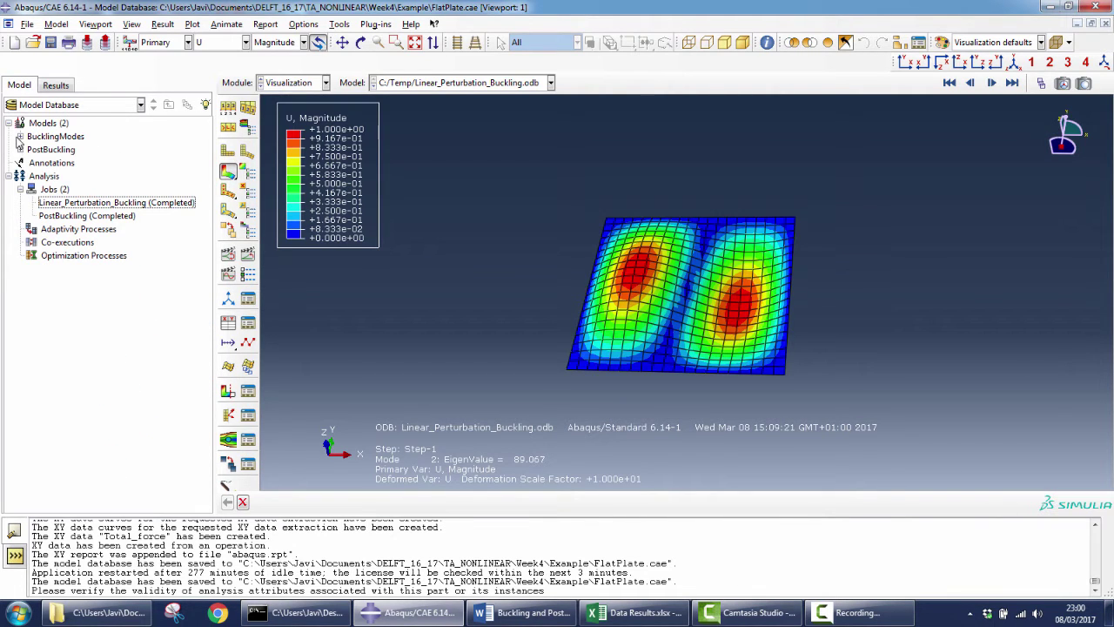
click(20, 150)
scroll(44, 156, up, 1)
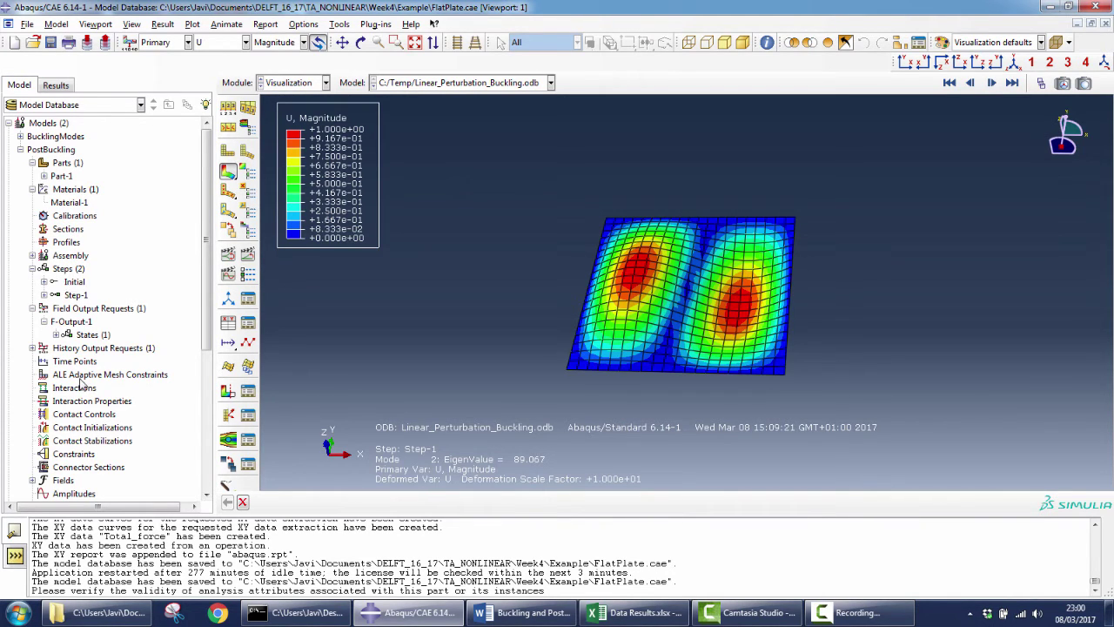
scroll(80, 383, down, 2)
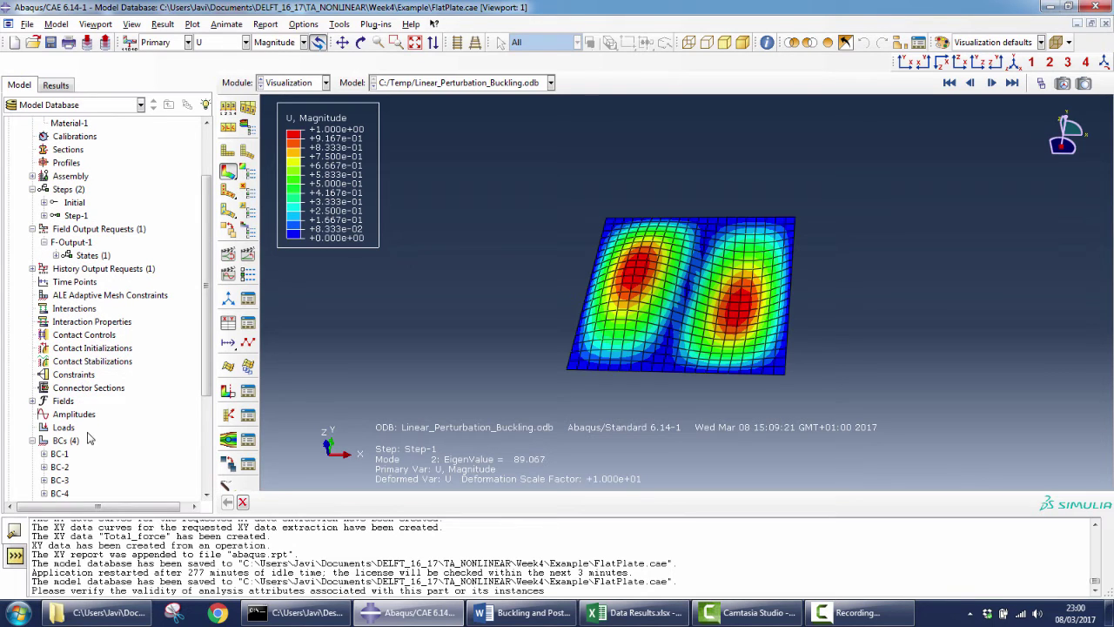
scroll(77, 470, up, 2)
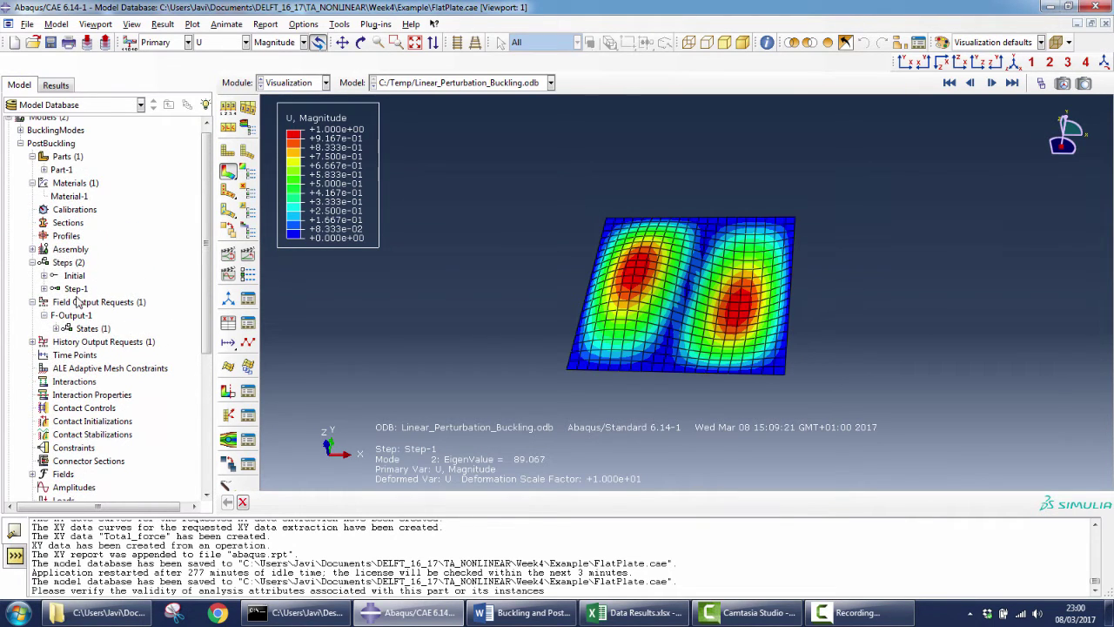
Step: View the Static, General procedure in the step creation options for PostBuckling, and cancel without creating a step
click(66, 265)
double_click(66, 265)
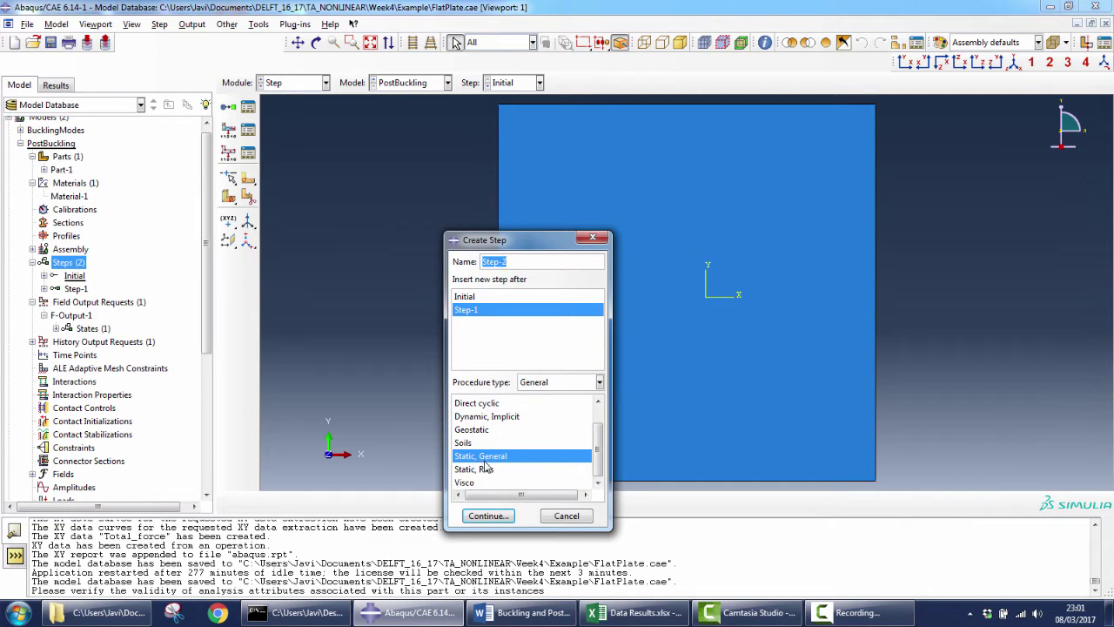
click(564, 515)
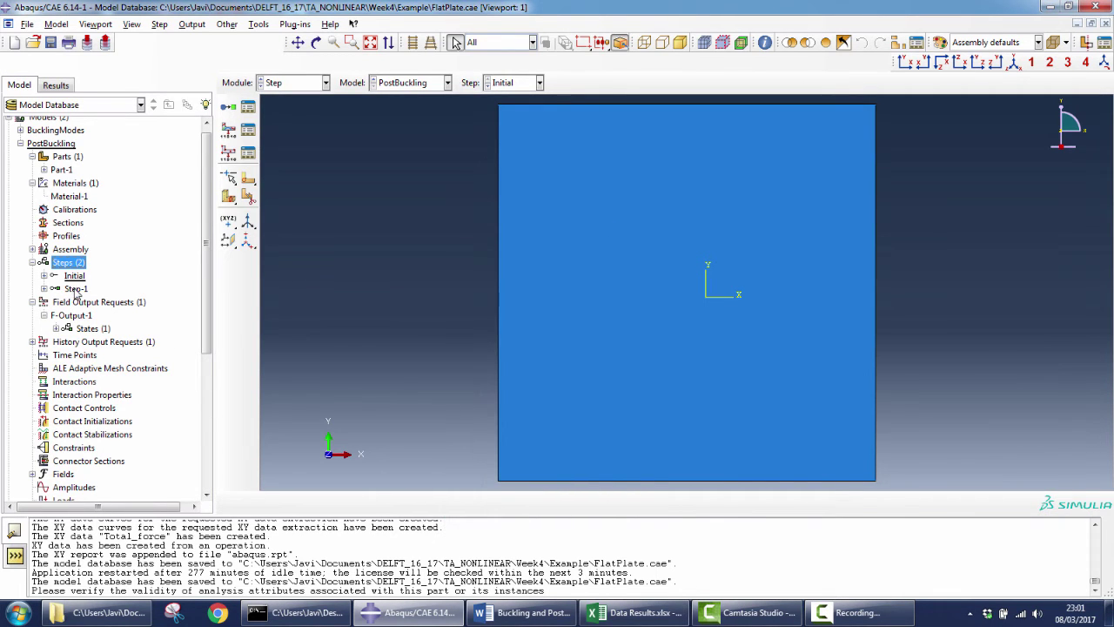
Step: Check Step-1's nonlinear geometry and incrementation settings against the parameters in the Word exercise, and cancel the step editor back in Abaqus/CAE
double_click(76, 290)
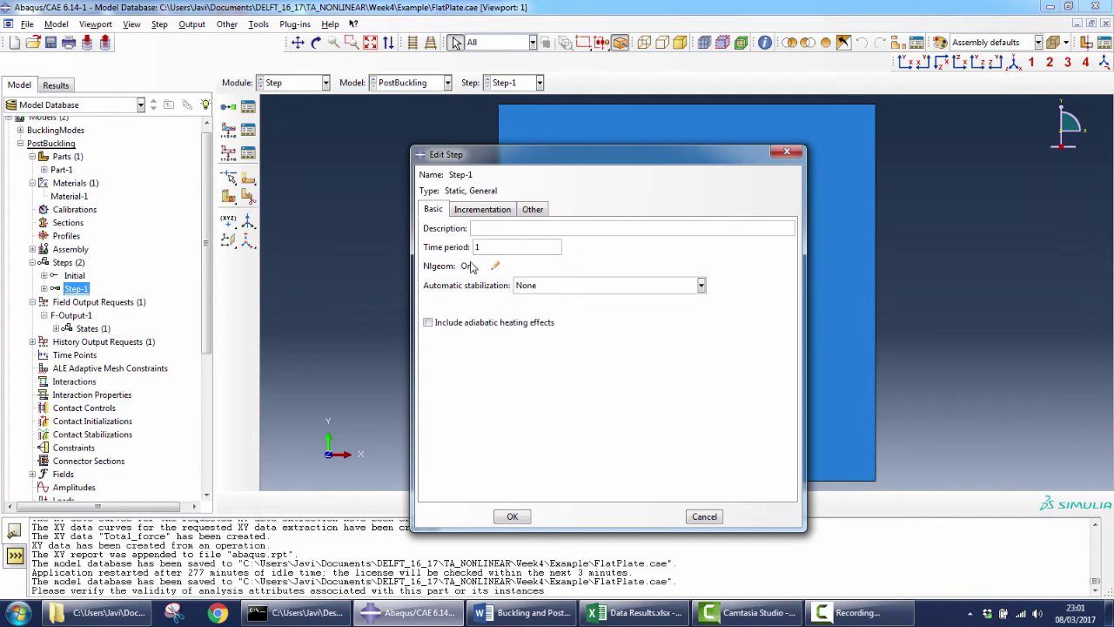
click(486, 216)
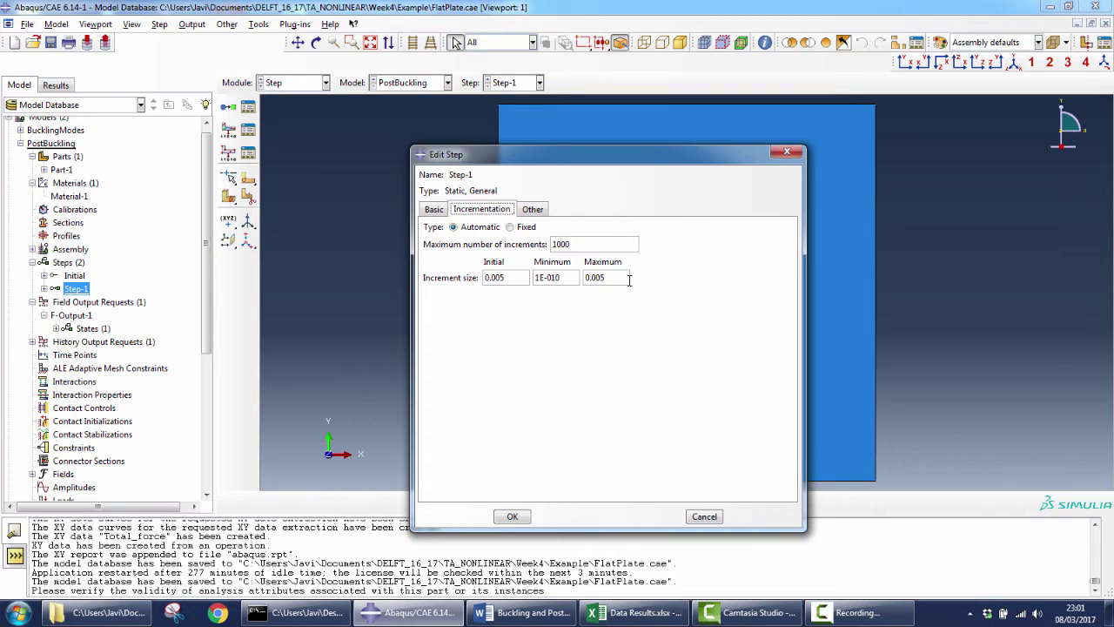
click(522, 612)
scroll(497, 373, up, 2)
scroll(497, 374, down, 9)
scroll(497, 381, down, 10)
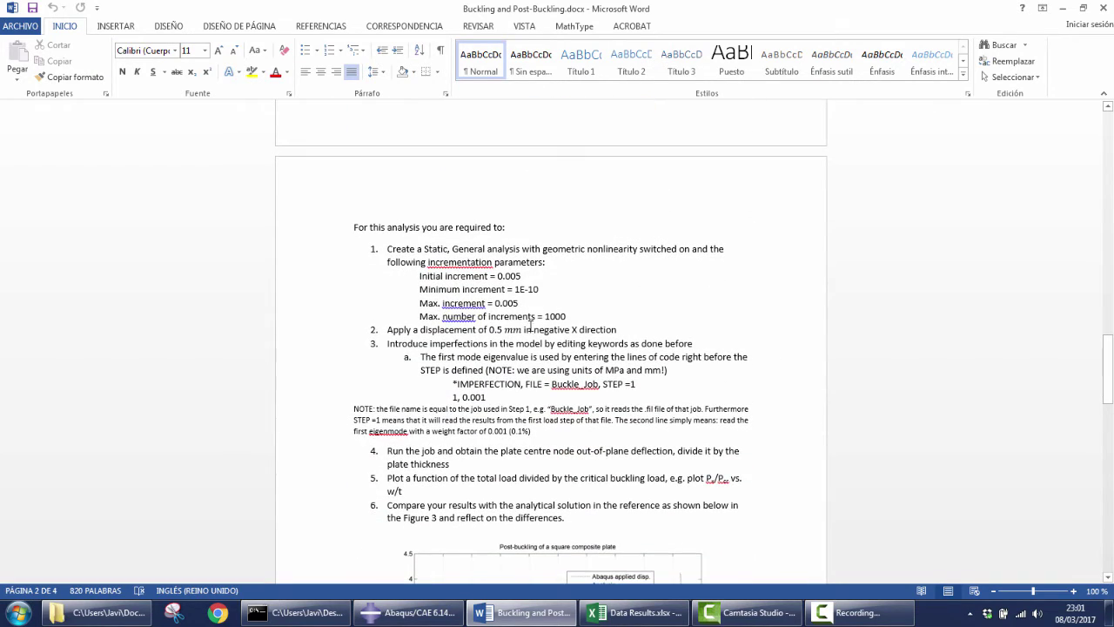
drag(566, 316, 419, 276)
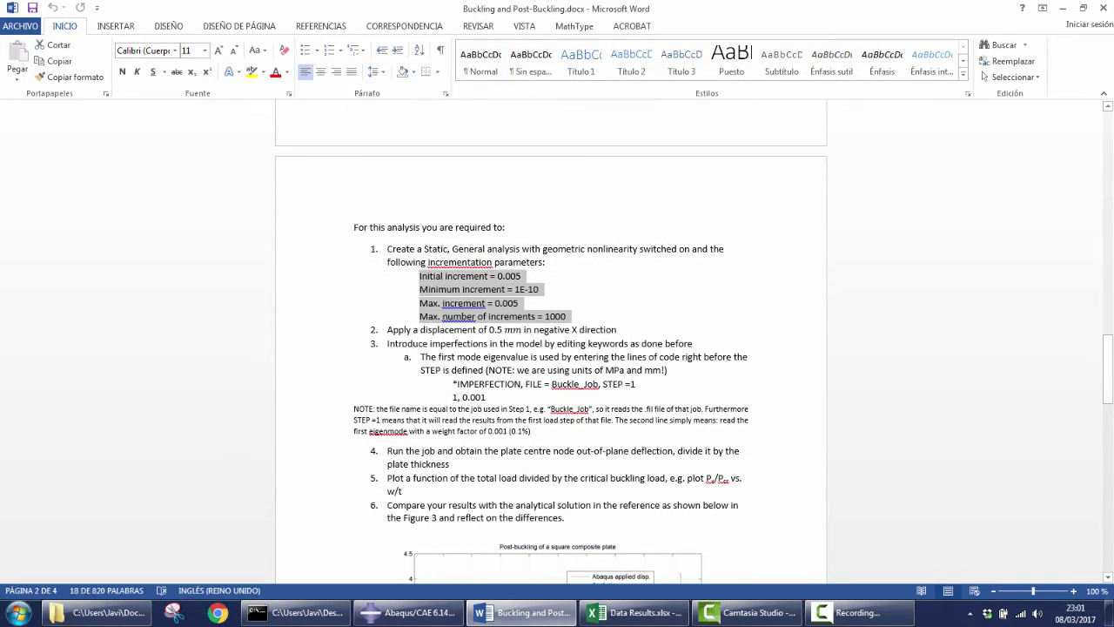
key(alt+Tab)
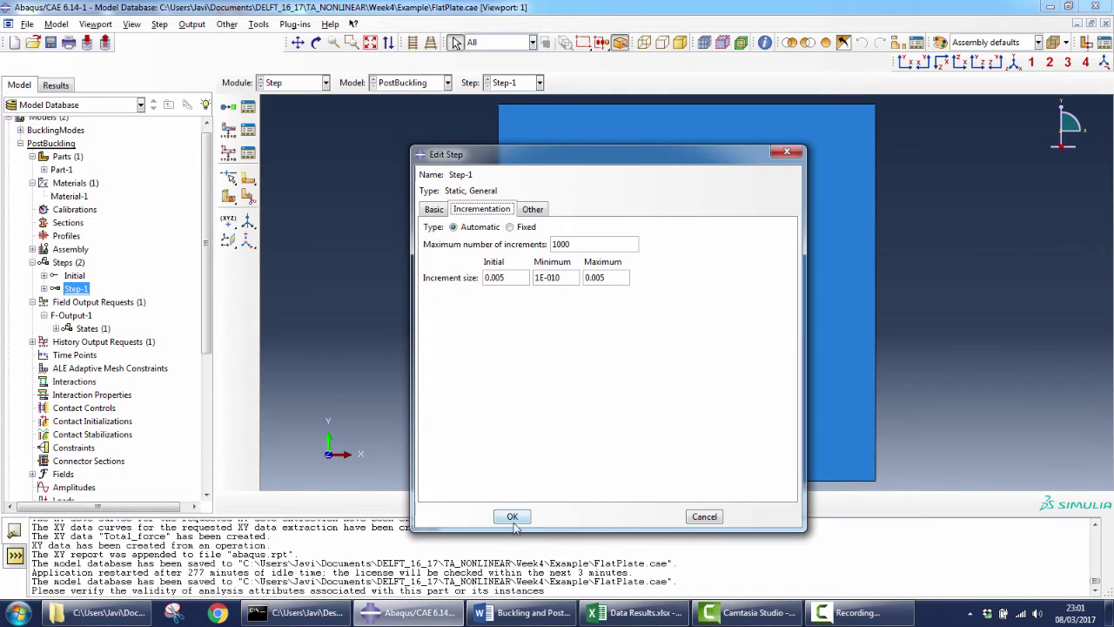
click(705, 517)
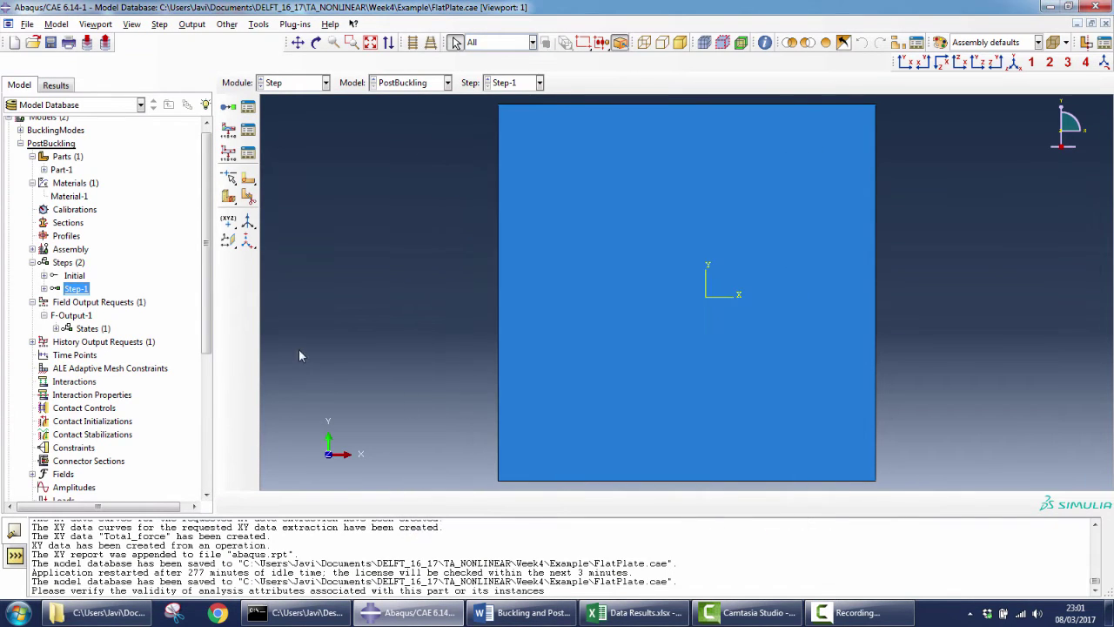
Step: Inspect the edges and U1 displacement settings of BC-1 and BC-4 in PostBuckling, cancelling each boundary condition editor
drag(209, 335, 209, 399)
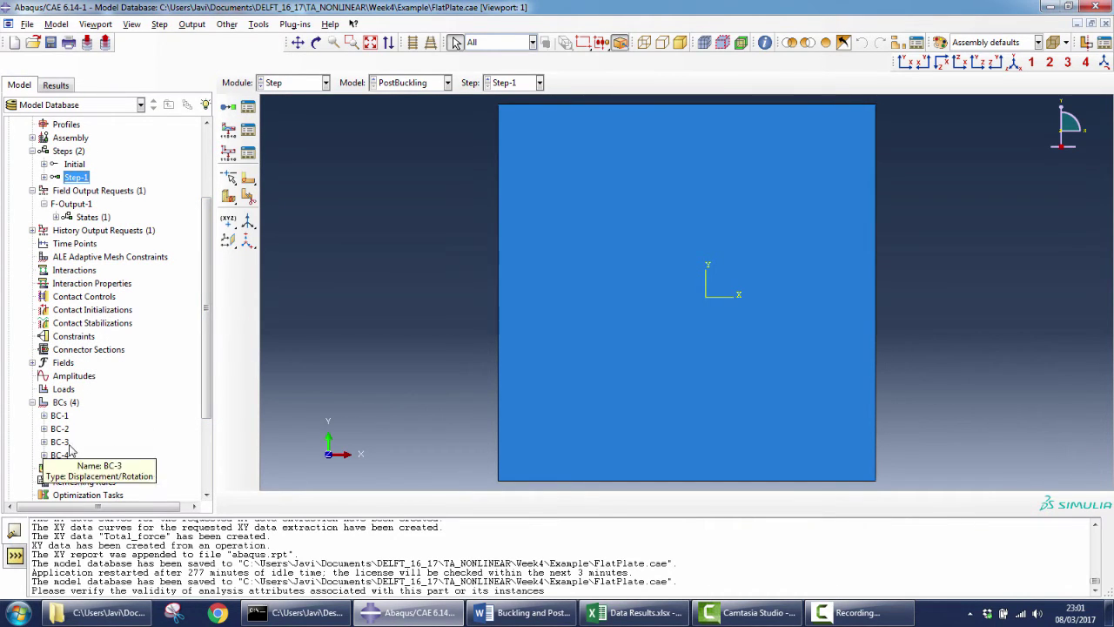
double_click(61, 416)
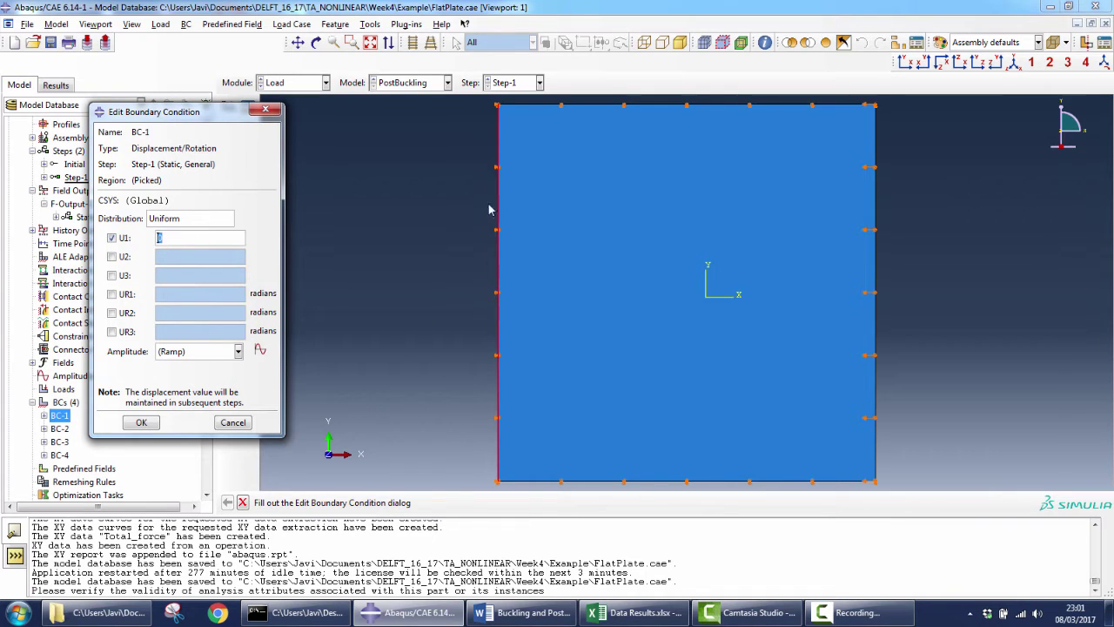
click(244, 426)
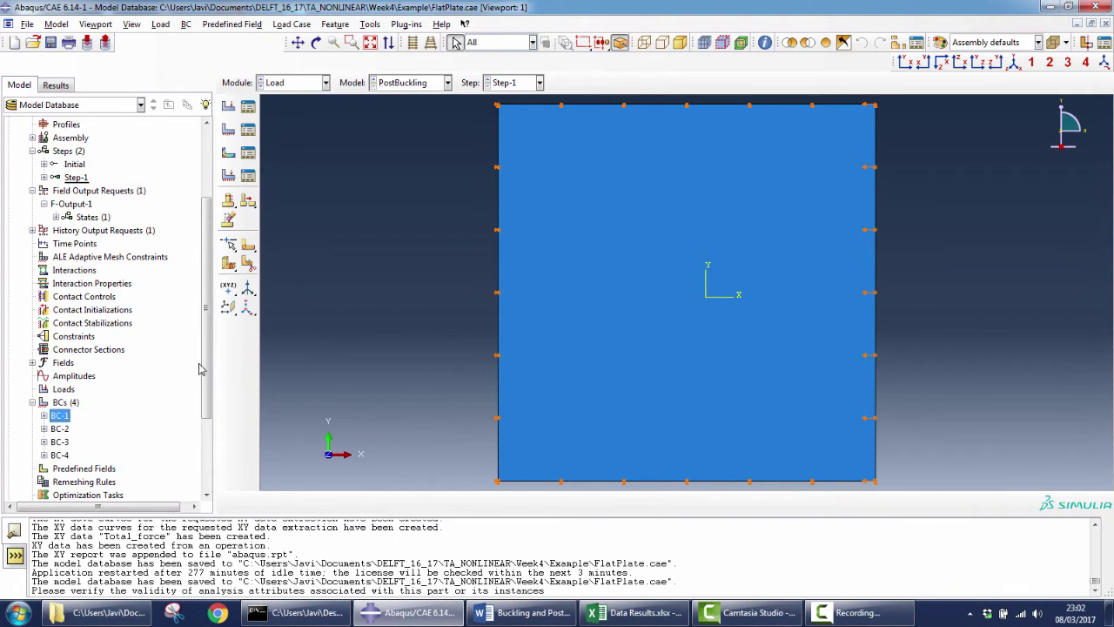
scroll(123, 412, down, 1)
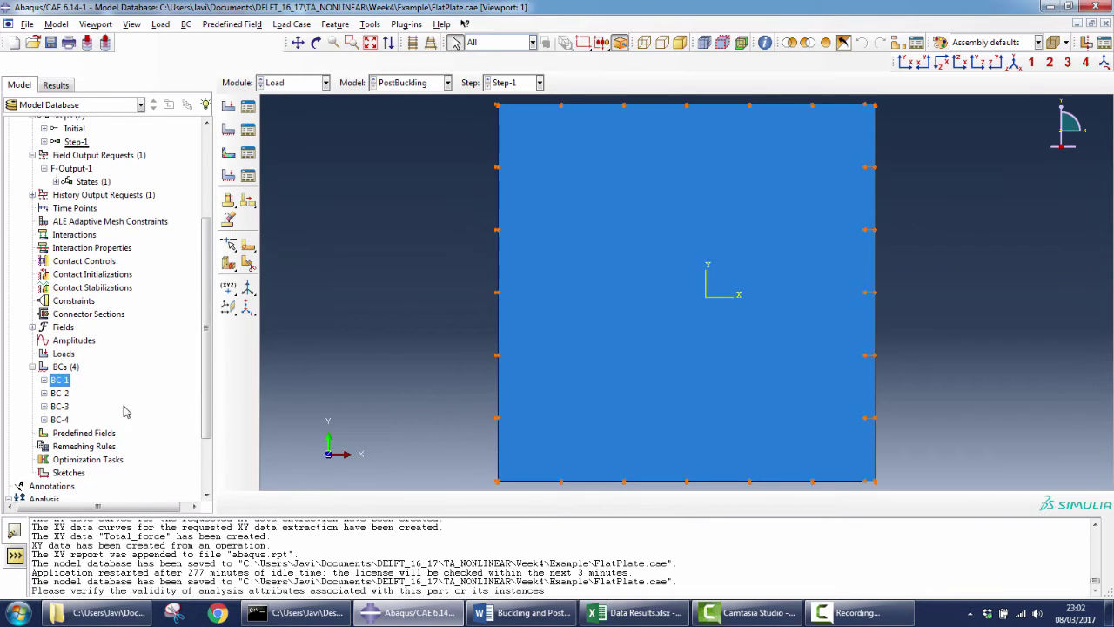
double_click(60, 421)
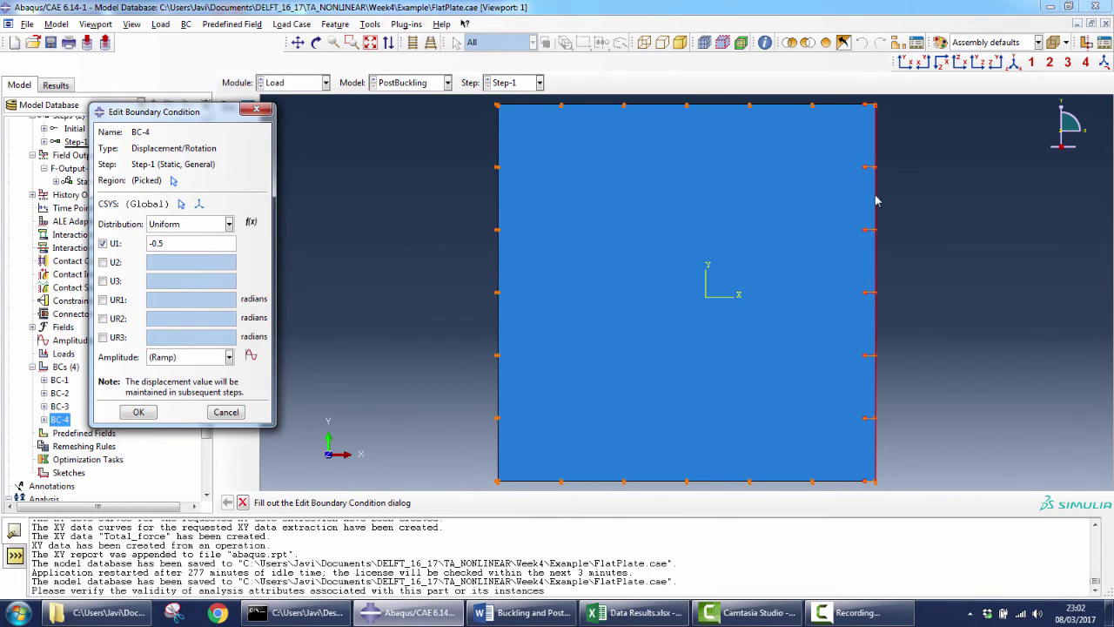
click(237, 413)
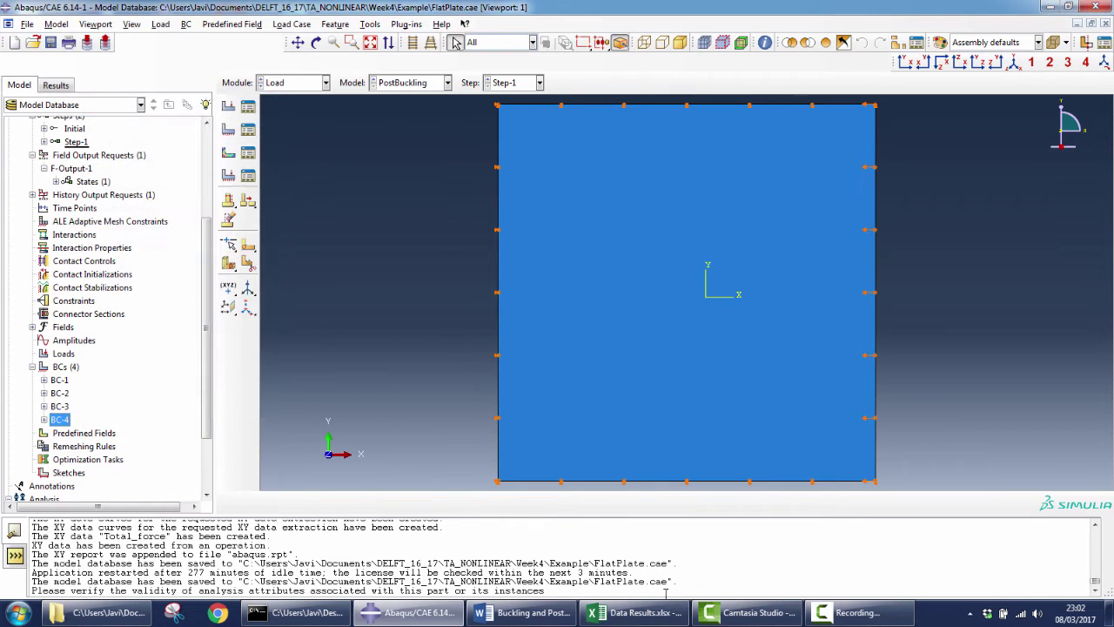
Step: Switch to the Word exercise and read the post-buckling section, including the applied displacement and the imperfection keyword instructions
click(559, 614)
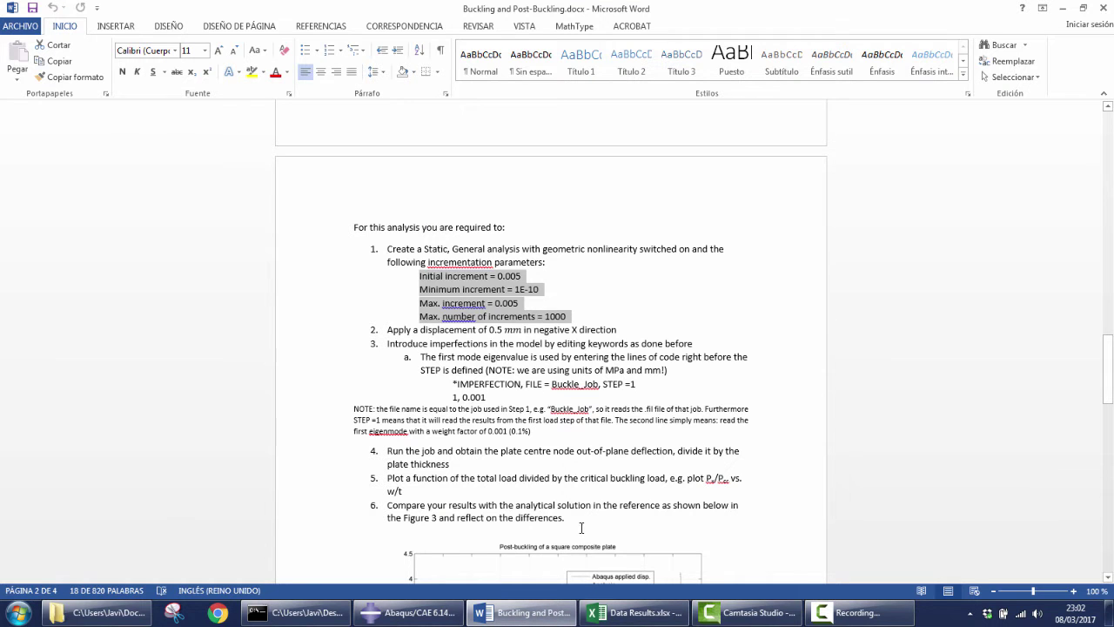
click(540, 418)
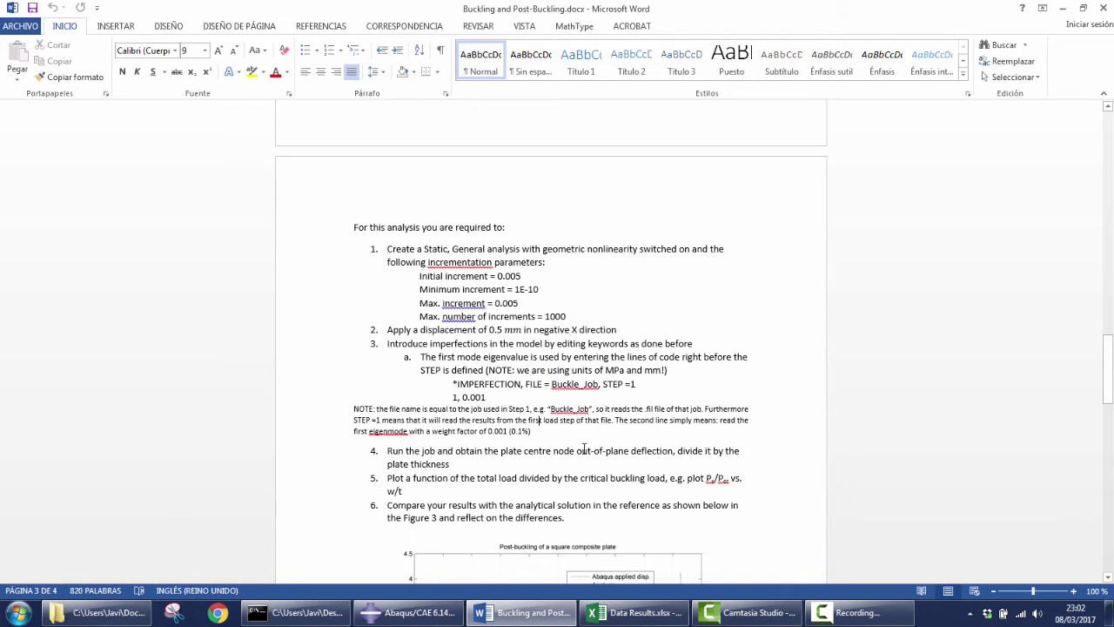
scroll(583, 449, down, 3)
scroll(583, 448, up, 2)
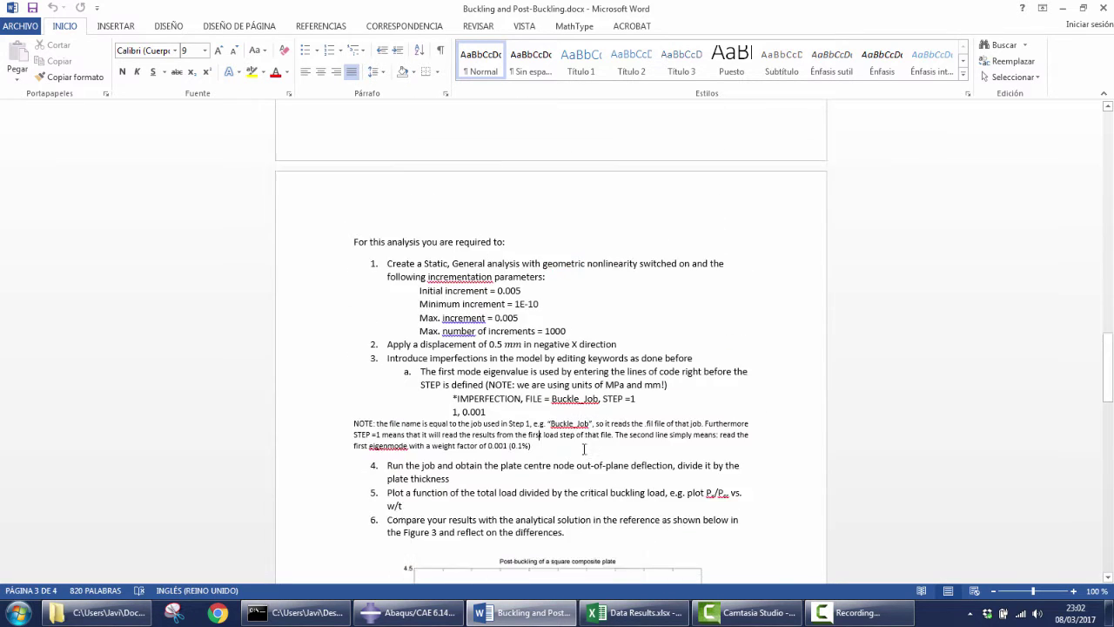
scroll(583, 449, up, 5)
drag(508, 279, 576, 277)
click(552, 338)
scroll(552, 339, down, 1)
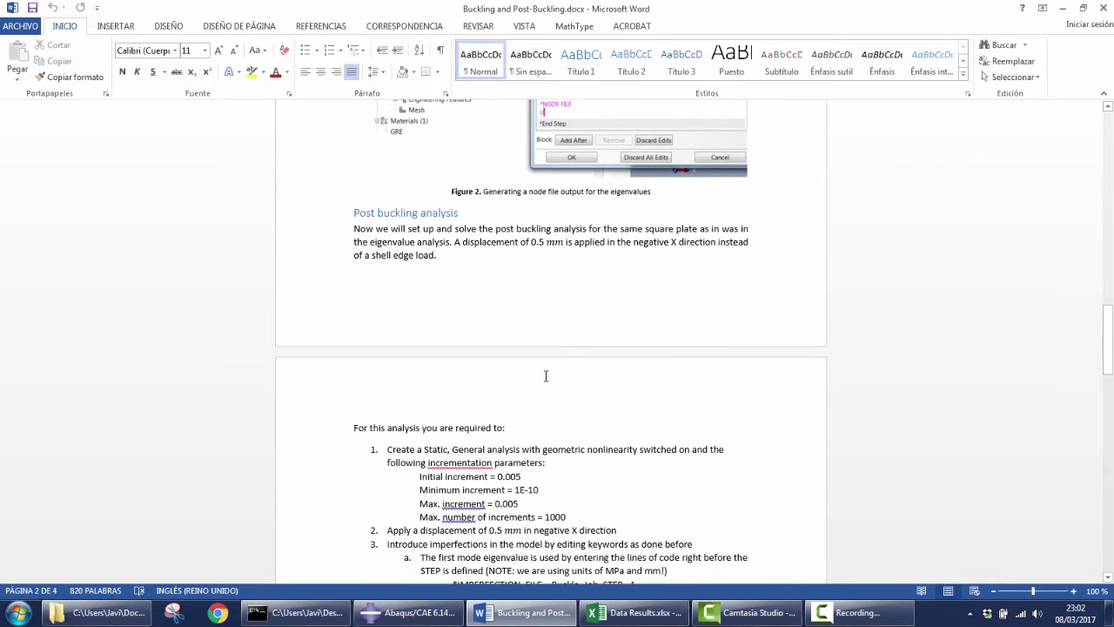
Step: Read the post-buckling requirements in the Word exercise, including the imperfection keyword's file name, and return to the PostBuckling model tree in Abaqus/CAE between readings
scroll(546, 378, down, 3)
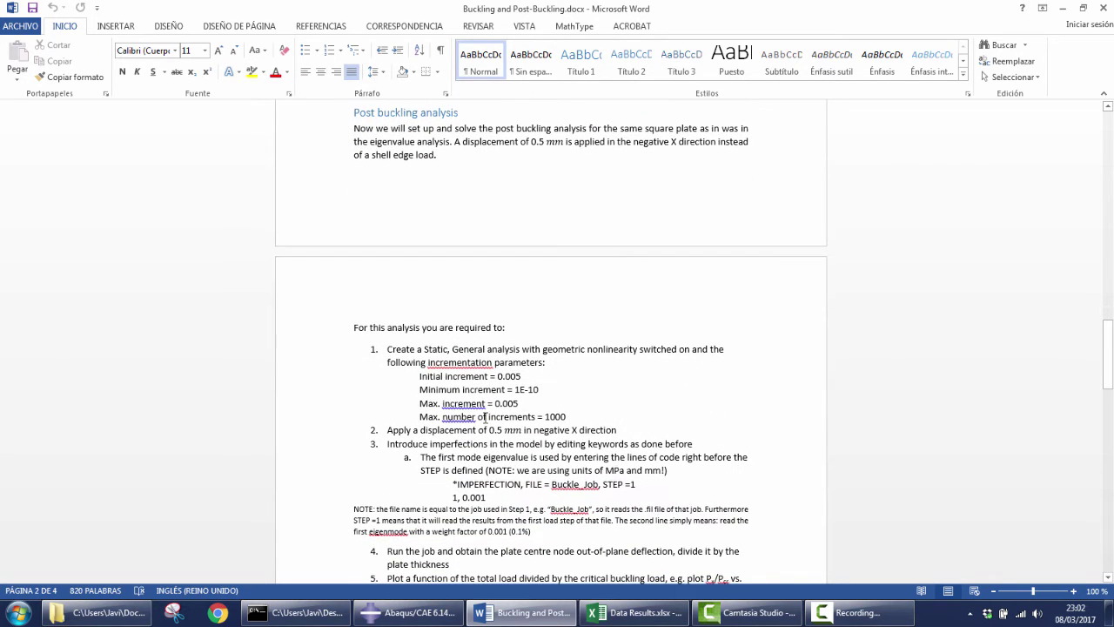
click(522, 612)
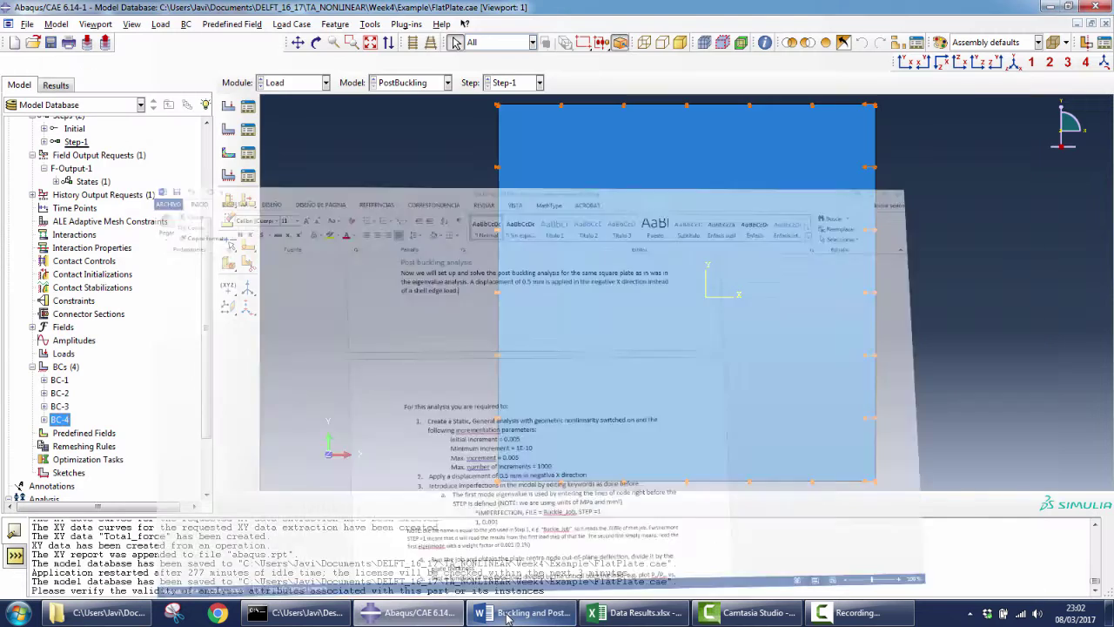
click(32, 366)
scroll(128, 375, up, 3)
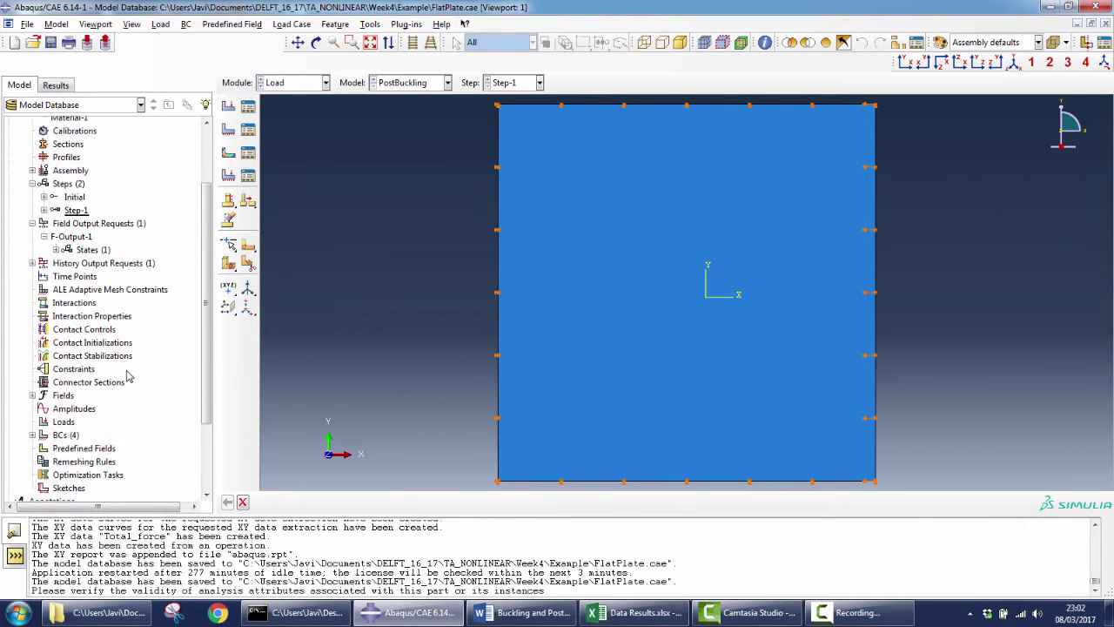
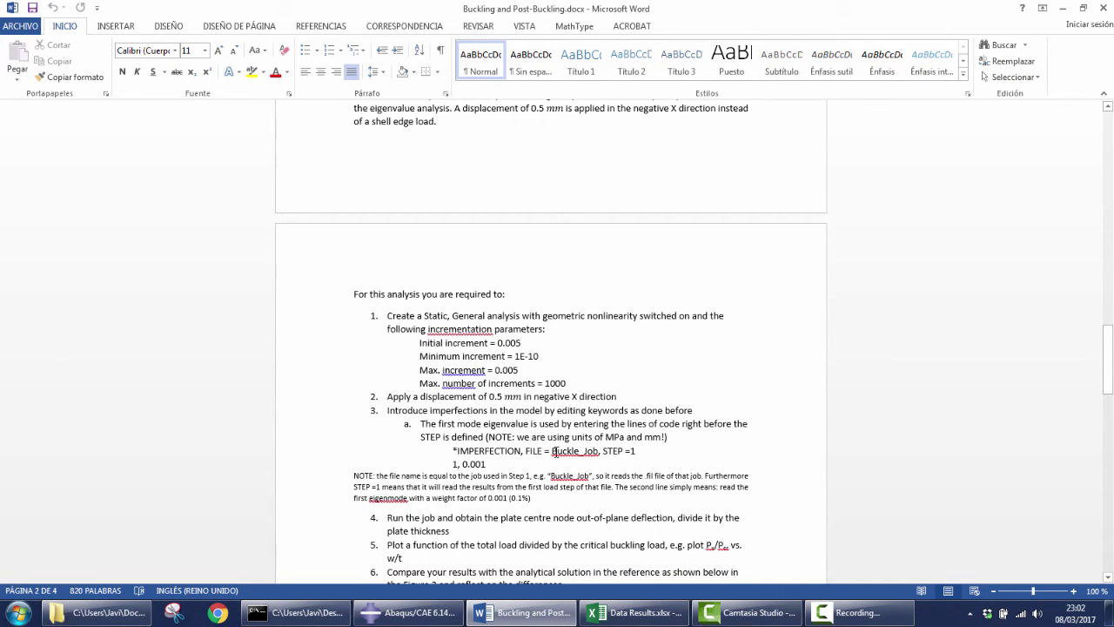
drag(552, 451, 594, 451)
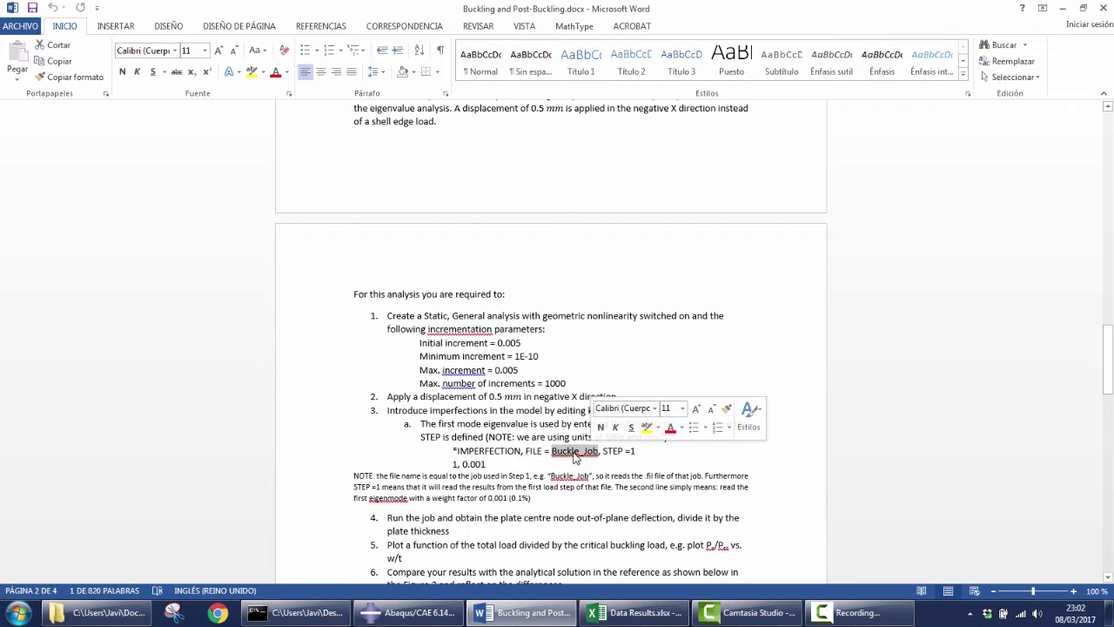
click(572, 452)
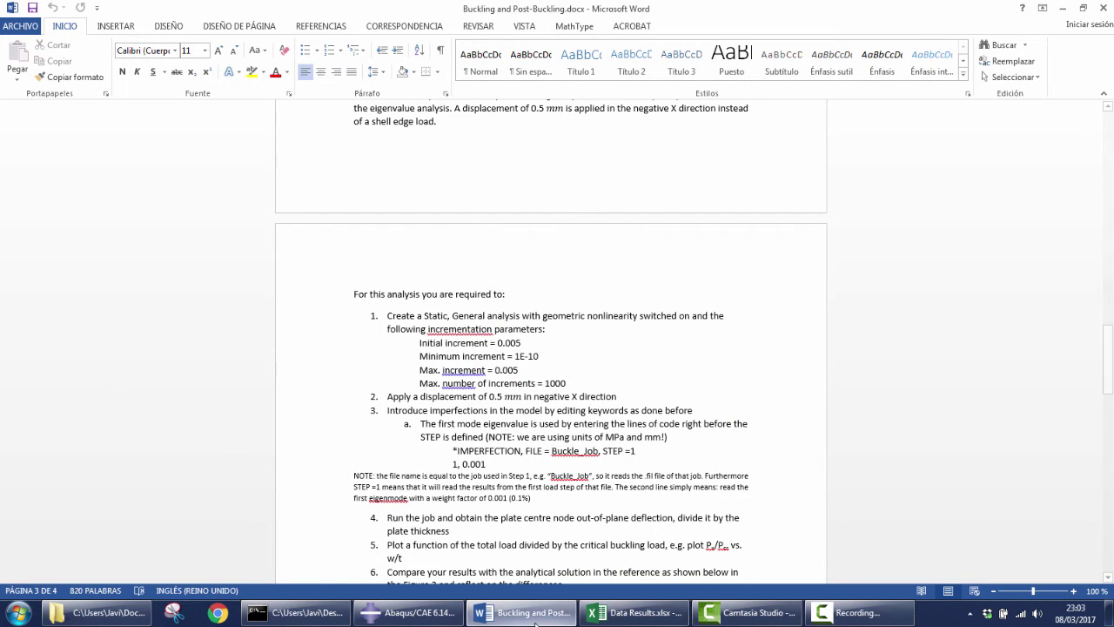
Step: Switch to Abaqus/CAE and check the name of the completed linear buckling job referenced by the imperfection keyword
click(414, 612)
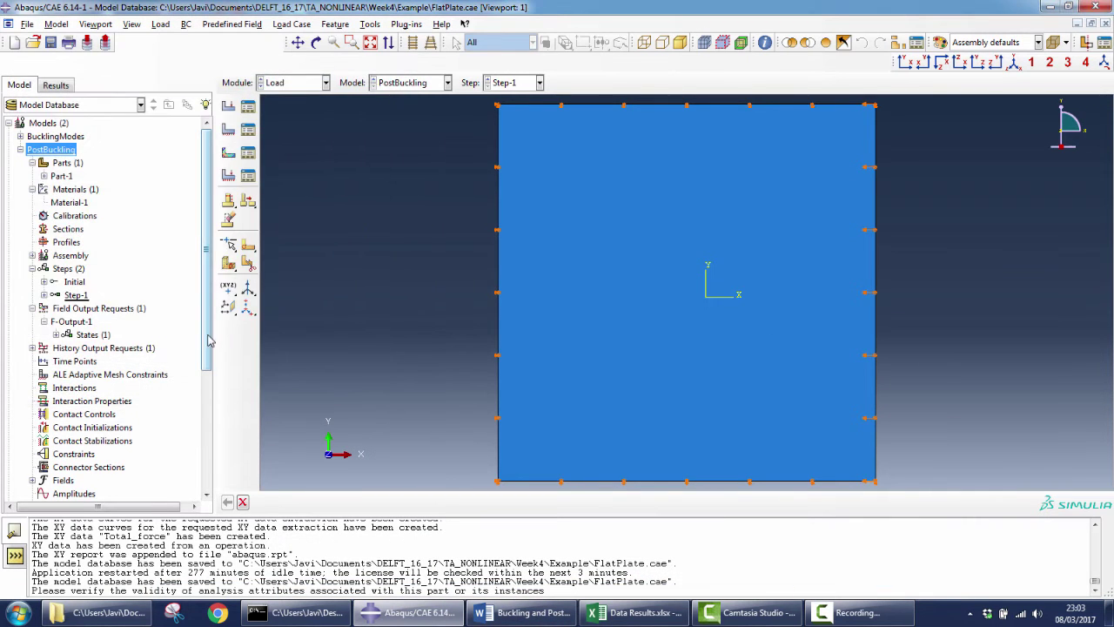
scroll(61, 446, down, 5)
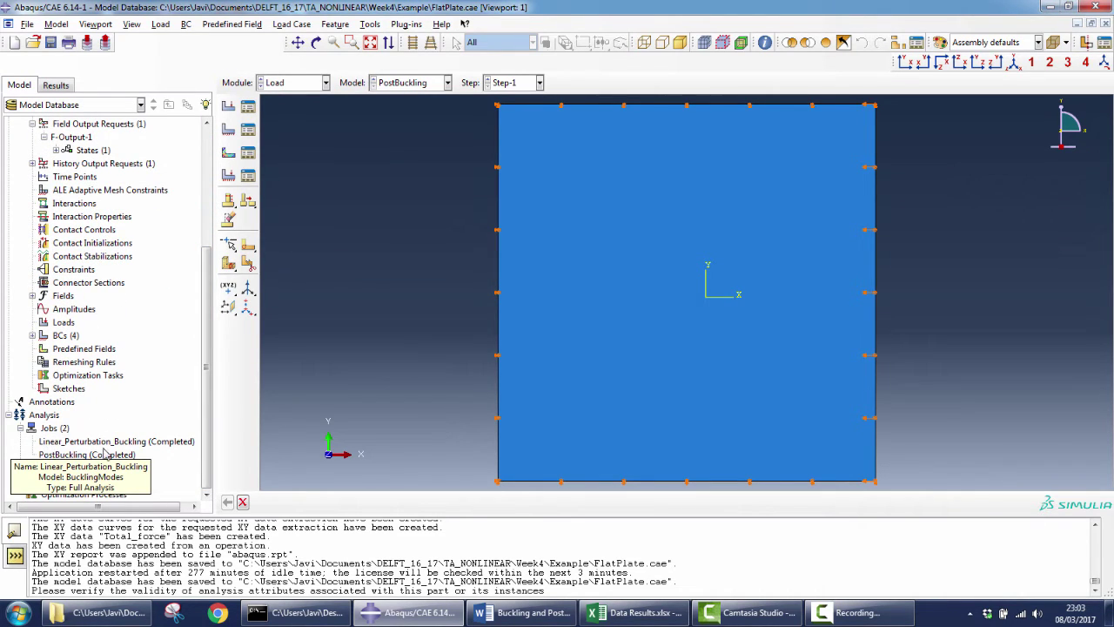
scroll(197, 416, up, 5)
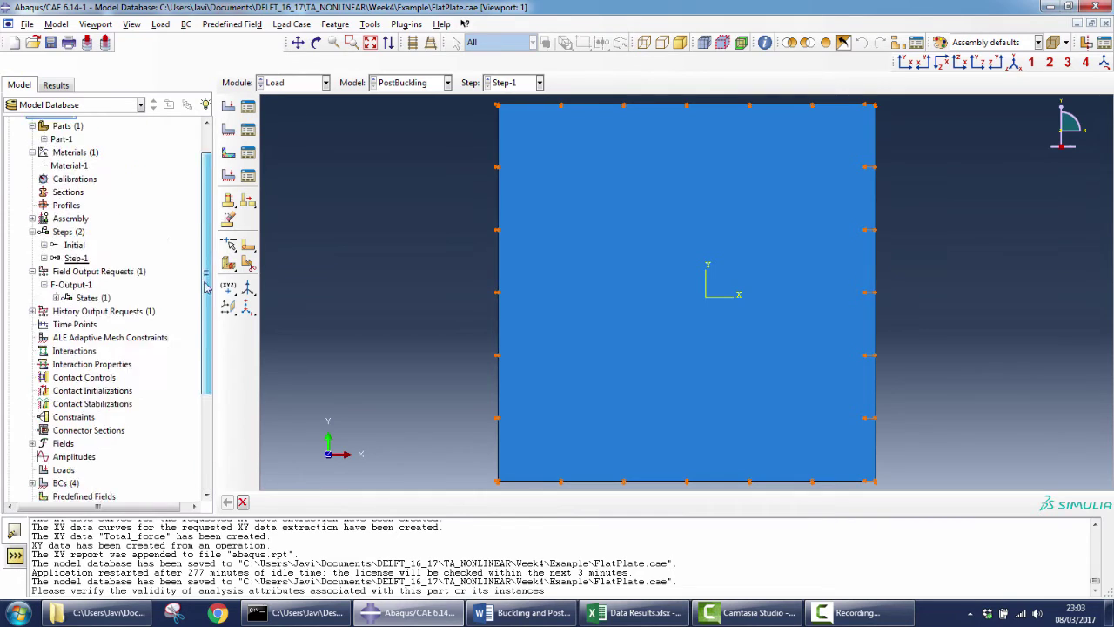
Step: Open the PostBuckling model's keyword editor and inspect the *IMPERFECTION lines placed just before the Step-1 definition
right_click(51, 151)
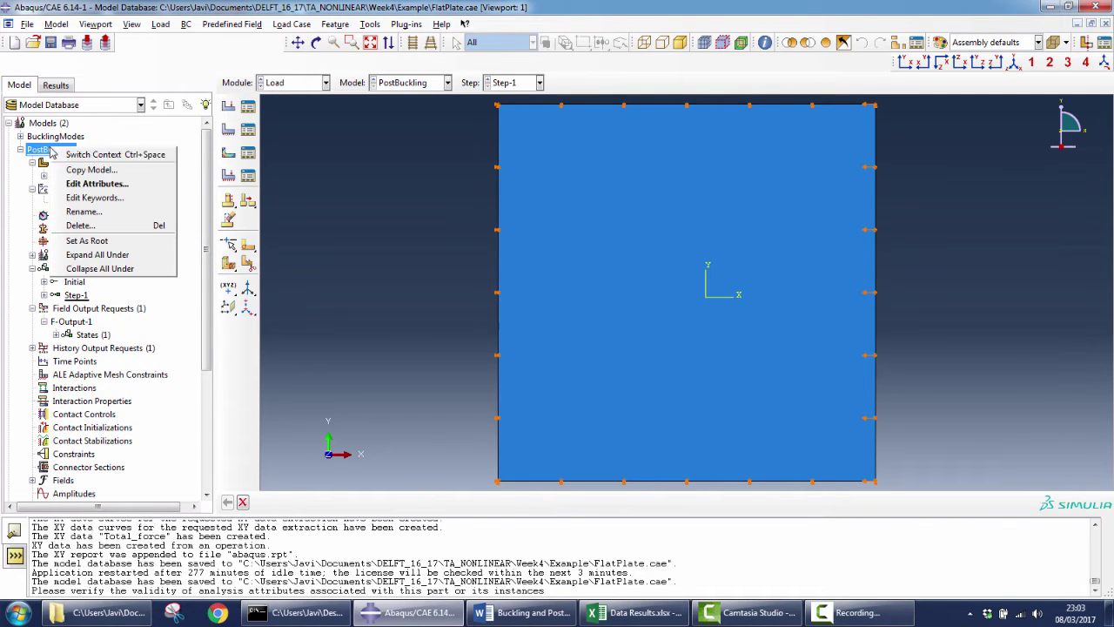
click(84, 199)
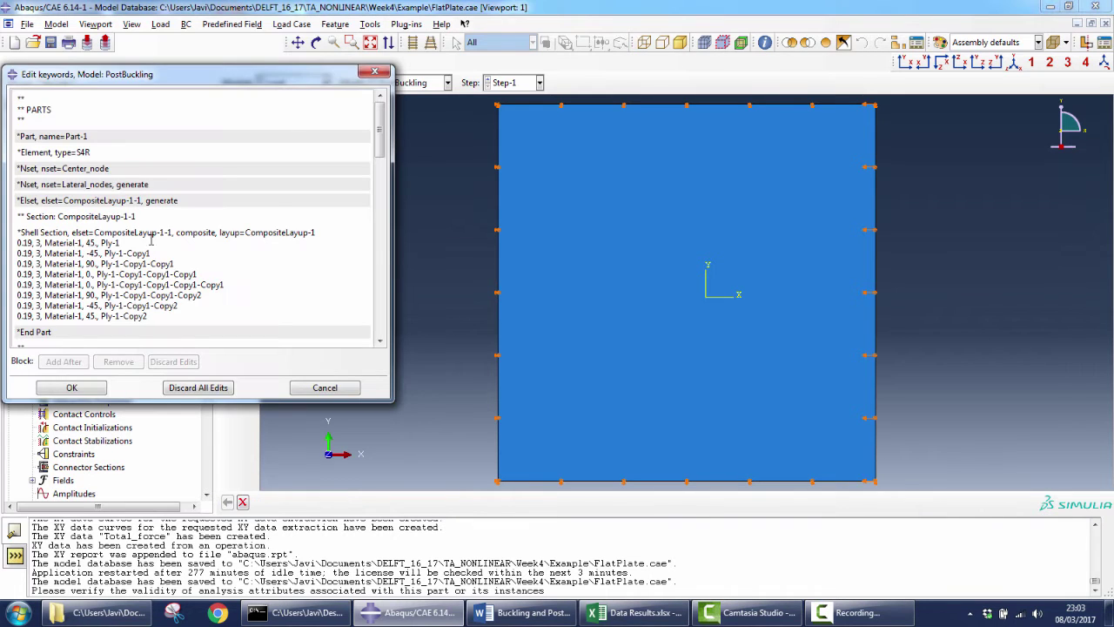
drag(380, 135, 325, 244)
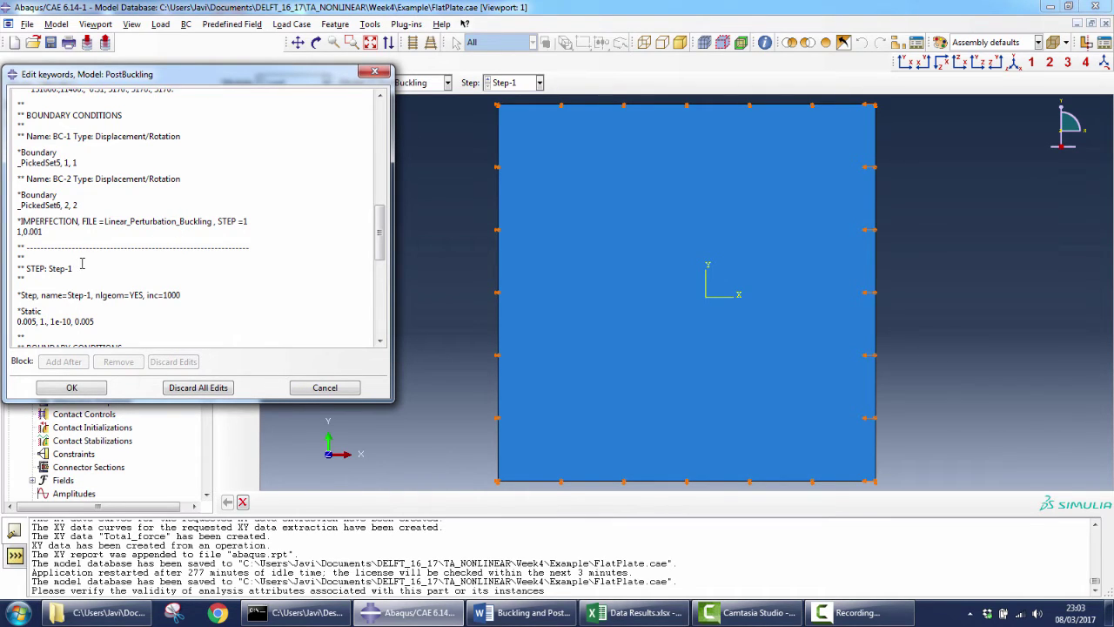
drag(65, 232, 15, 220)
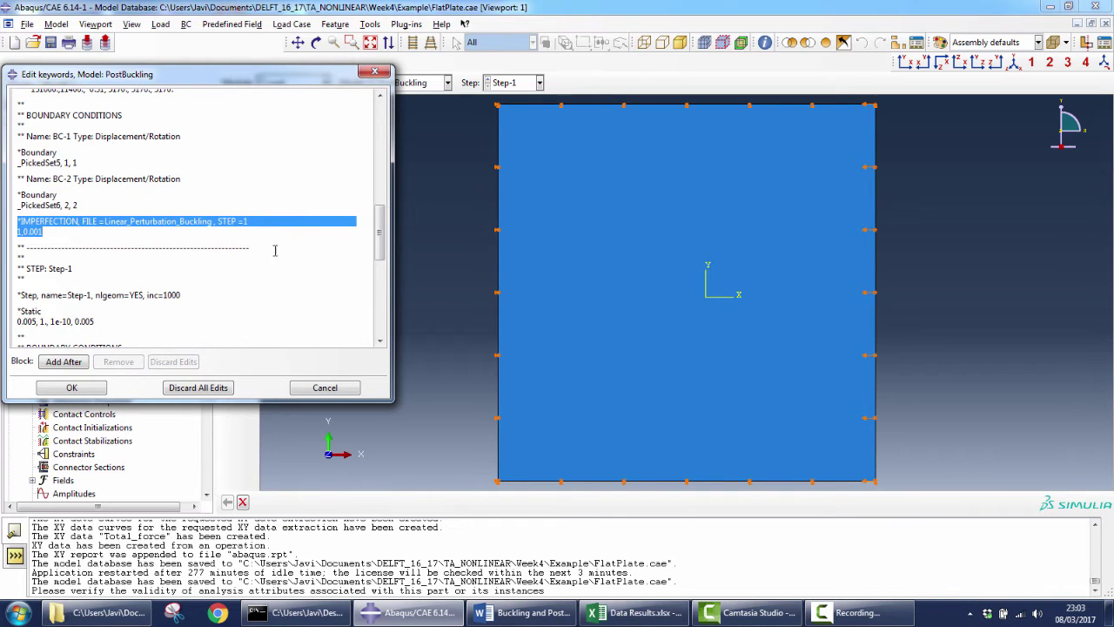
mouse_move(380, 231)
mouse_down()
mouse_move(380, 316)
mouse_move(379, 245)
mouse_up()
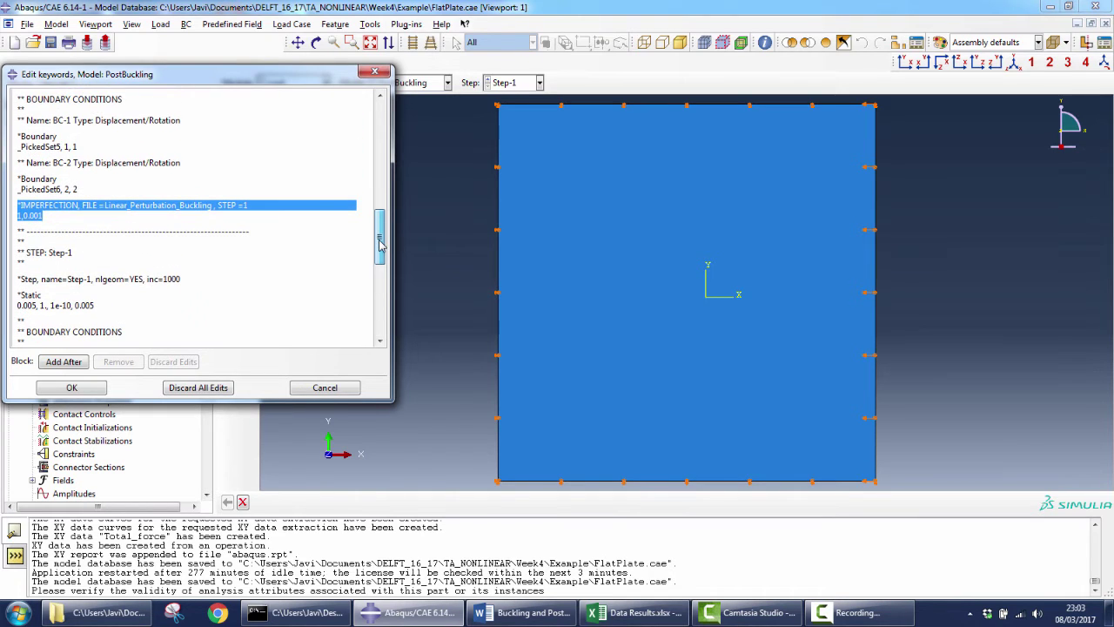
click(55, 218)
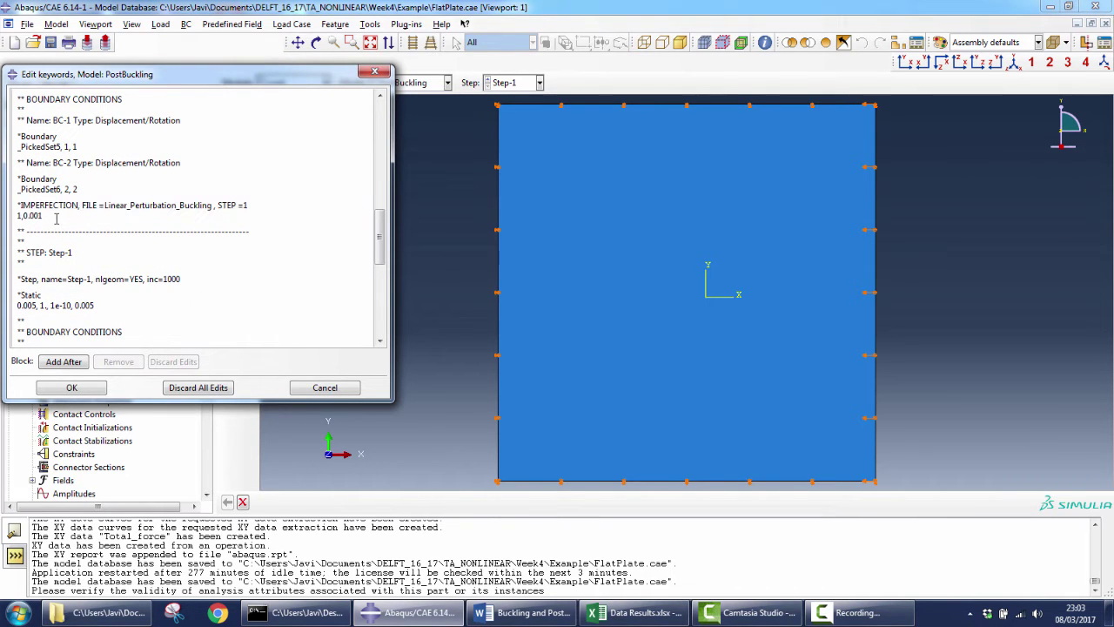
triple_click(44, 216)
Step: Check the imperfection's mode number and weight factor in the Word exercise, and cancel the keyword editor back in Abaqus/CAE
click(522, 612)
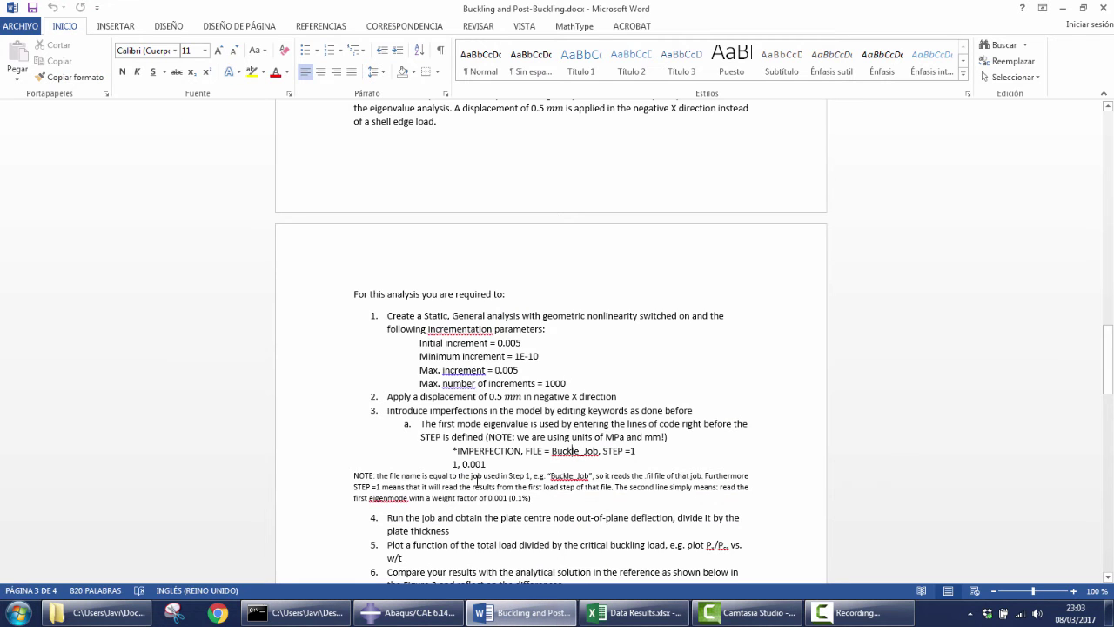
scroll(465, 438, down, 2)
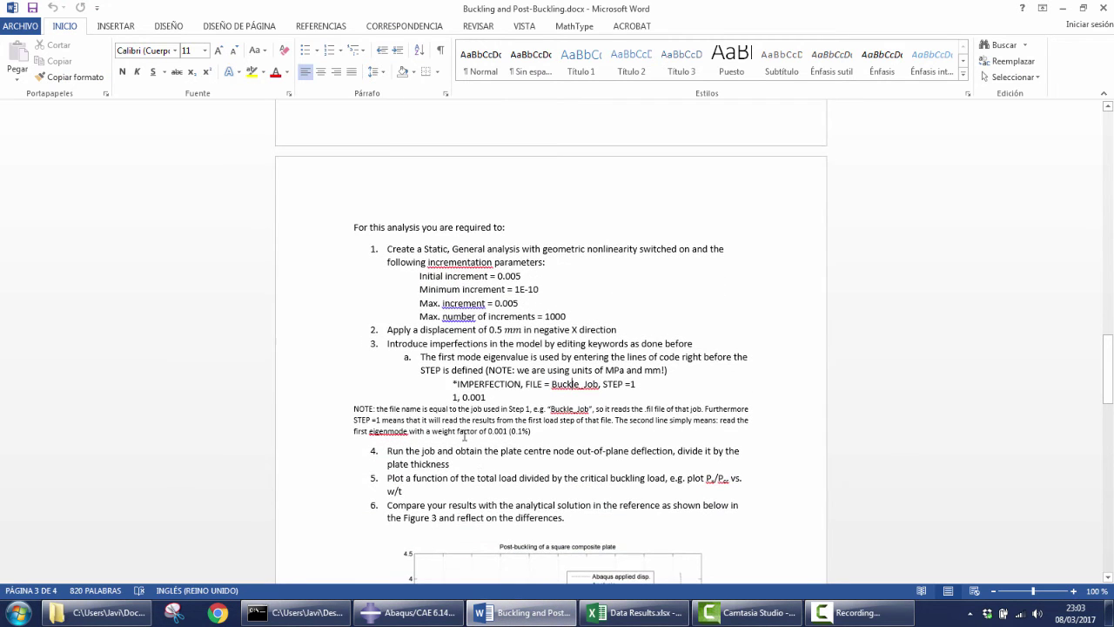
double_click(454, 397)
drag(487, 397, 462, 397)
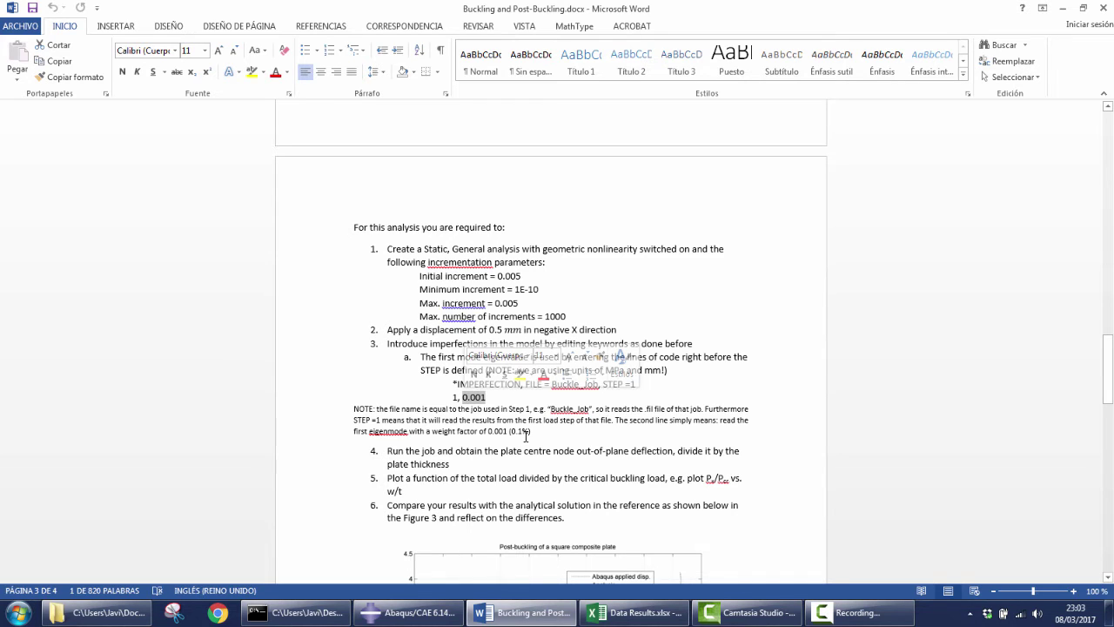
click(528, 432)
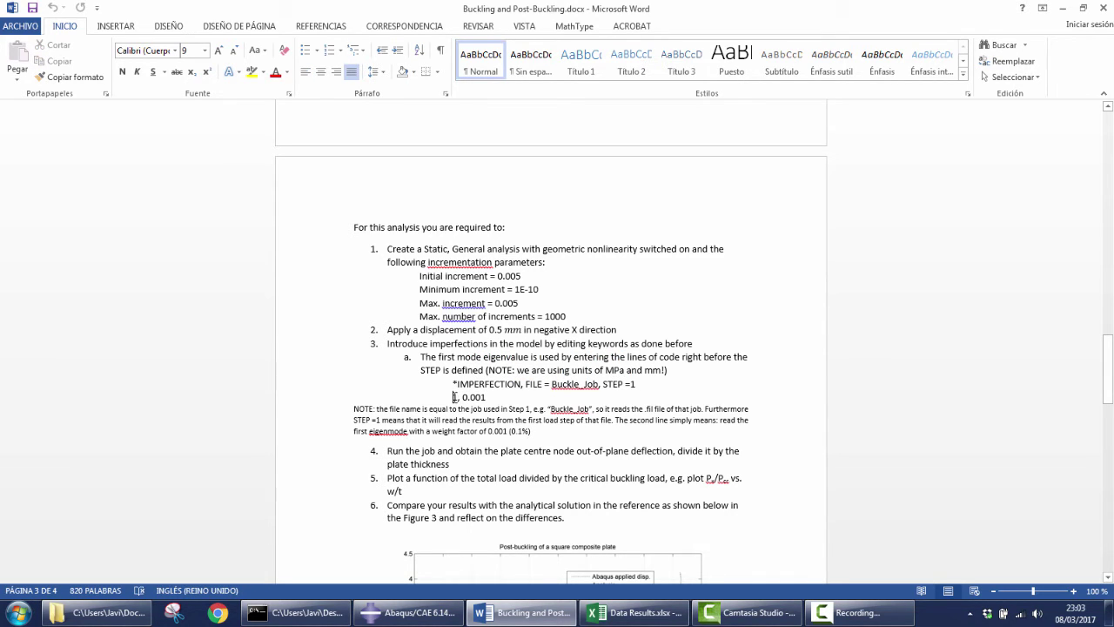
click(454, 397)
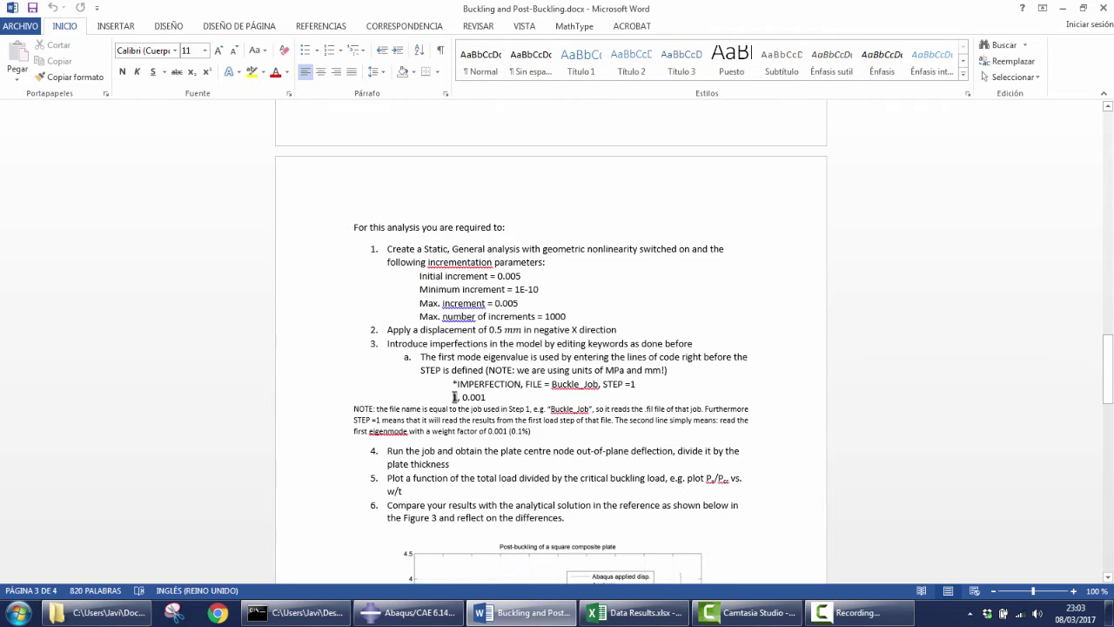
double_click(454, 397)
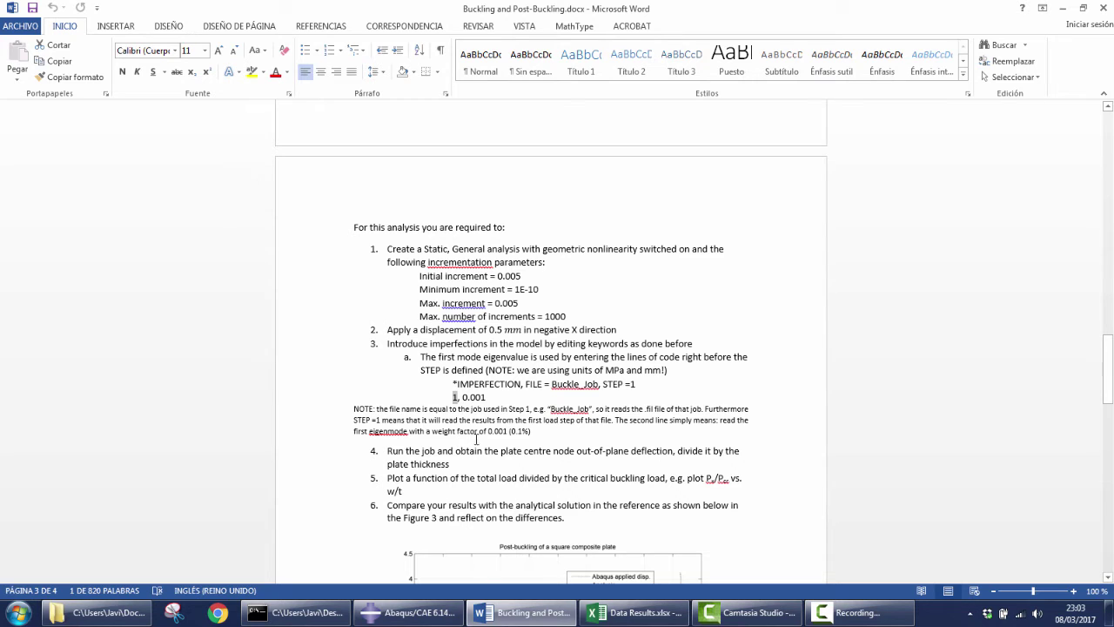
click(522, 612)
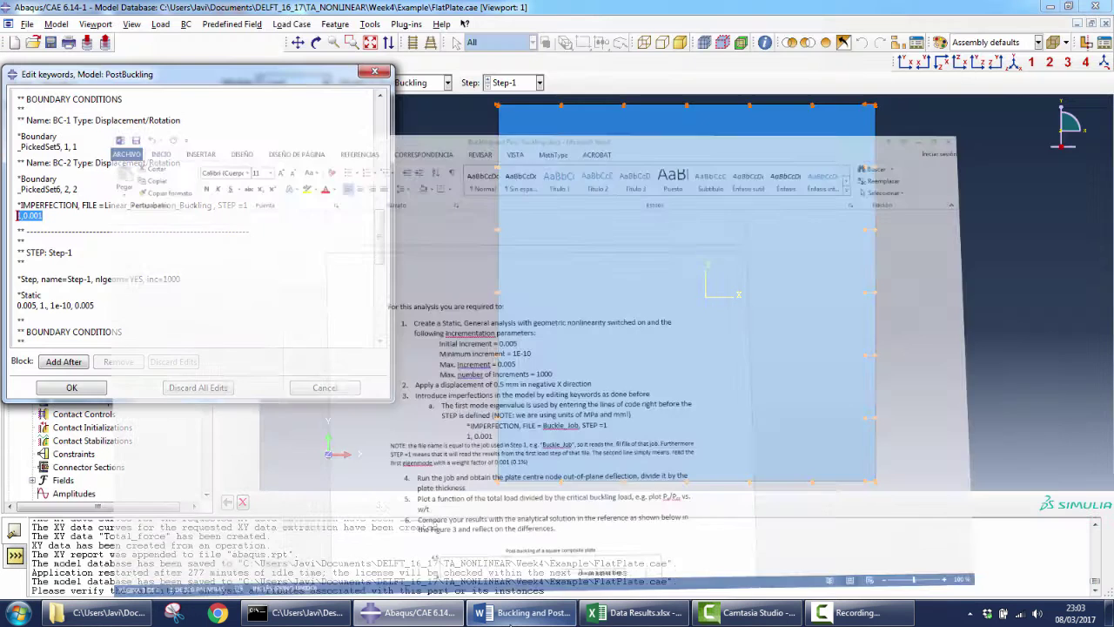
click(324, 389)
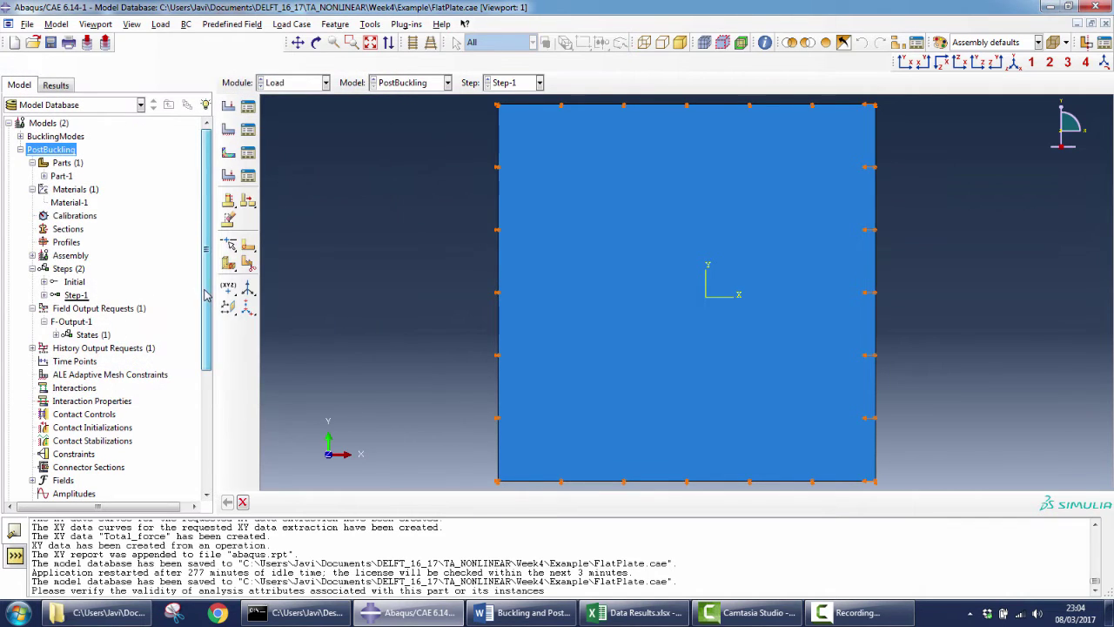
Step: Open the results of the PostBuckling job and view the Mises stress contours on the deformed plate
drag(208, 292, 191, 415)
click(106, 472)
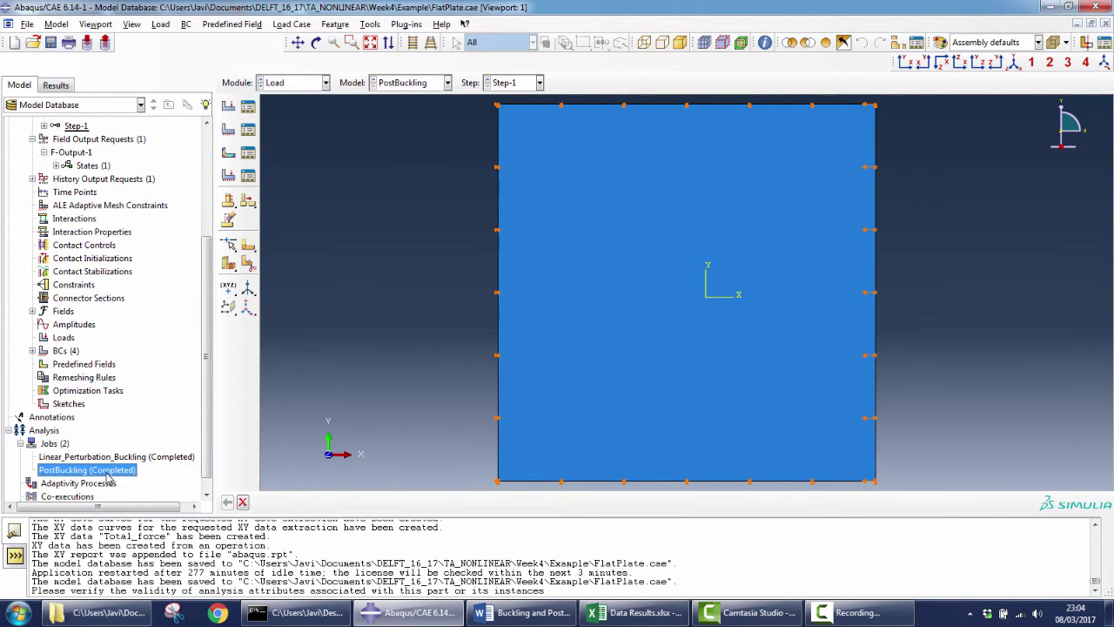
right_click(109, 475)
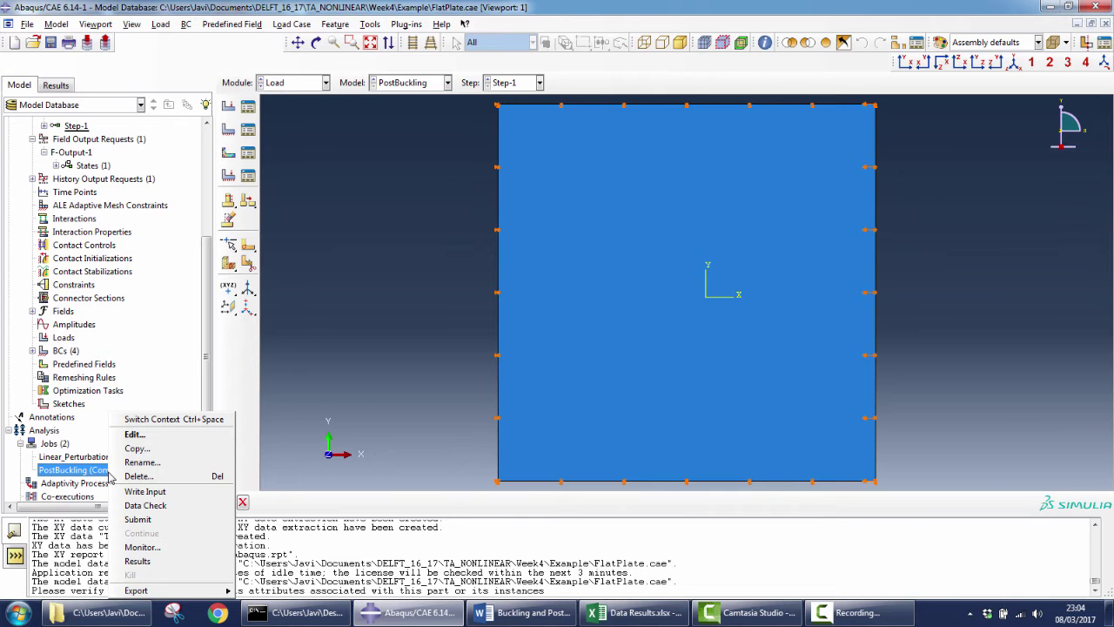
click(185, 567)
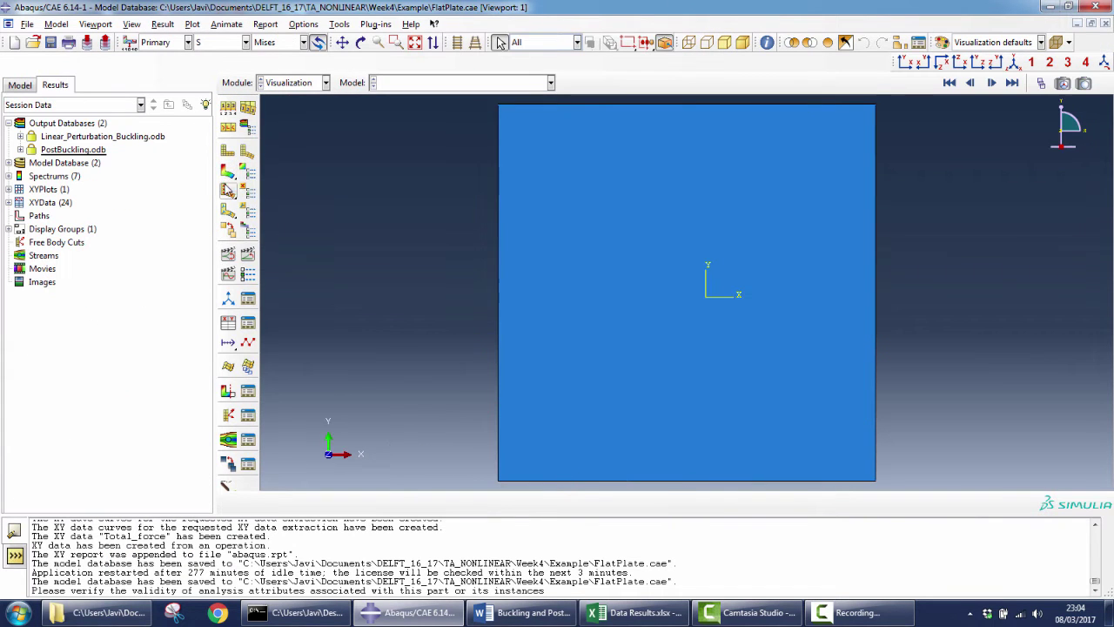
click(78, 150)
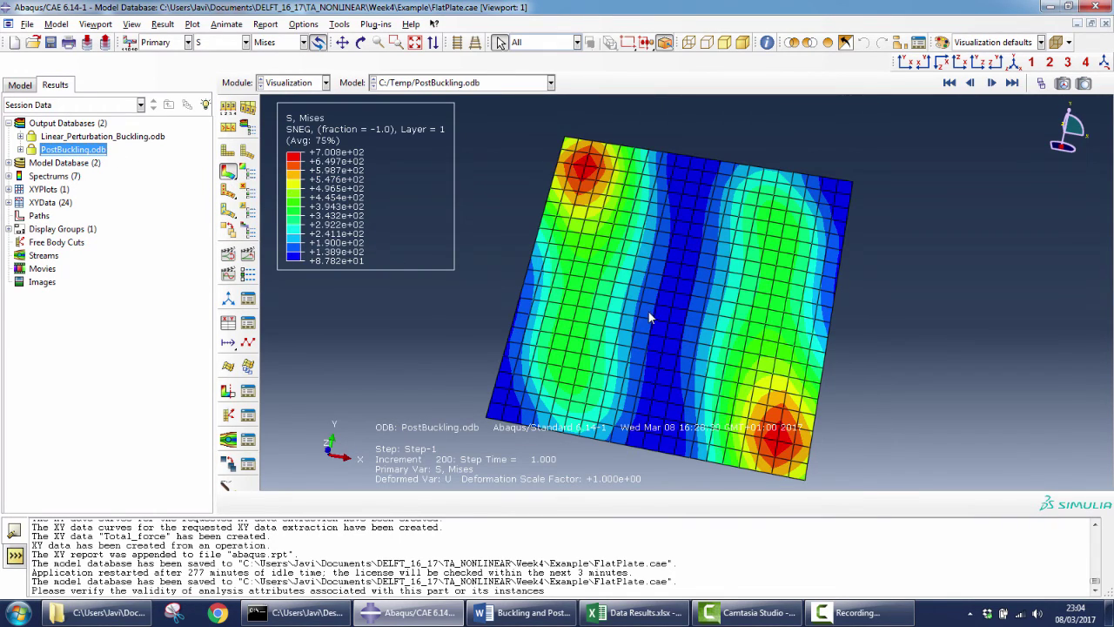
ctrl+alt+drag(649, 311, 696, 249)
mouse_move(696, 249)
ctrl+alt+right_down()
mouse_move(691, 301)
mouse_move(692, 265)
ctrl+alt+right_up()
ctrl+alt+middle_drag(693, 265, 688, 288)
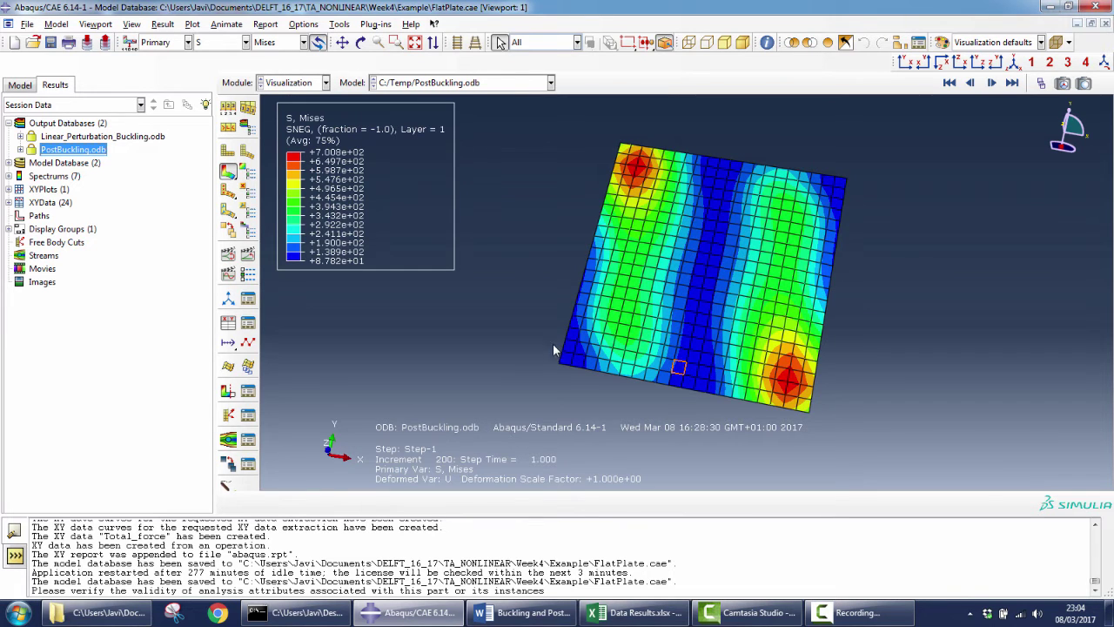
Step: Switch to the Word exercise and read the remaining post-buckling tasks and the Figure 3 load-deflection plot
key(alt+Tab)
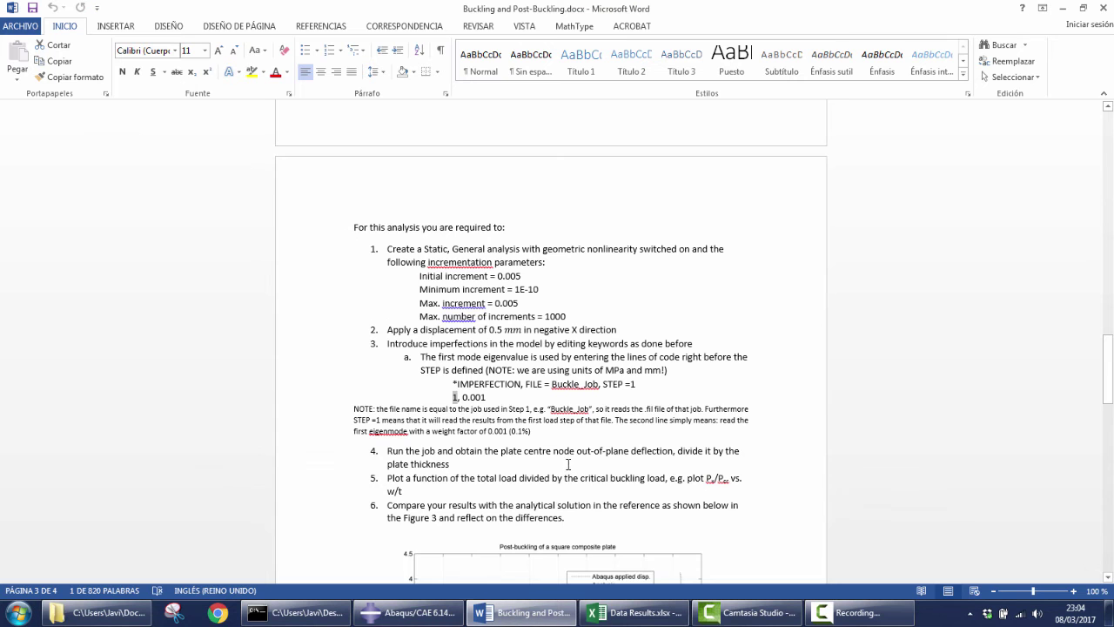
scroll(566, 469, down, 6)
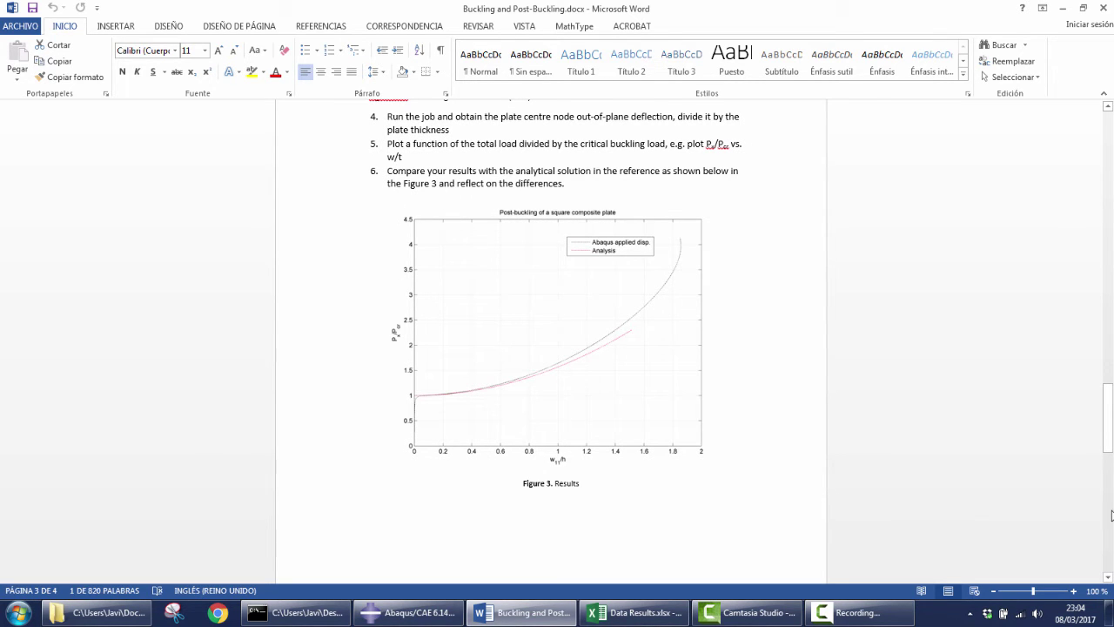
mouse_move(1100, 446)
mouse_down()
mouse_move(1088, 189)
mouse_move(1098, 208)
mouse_move(1107, 202)
mouse_move(1104, 566)
mouse_move(1110, 442)
mouse_up()
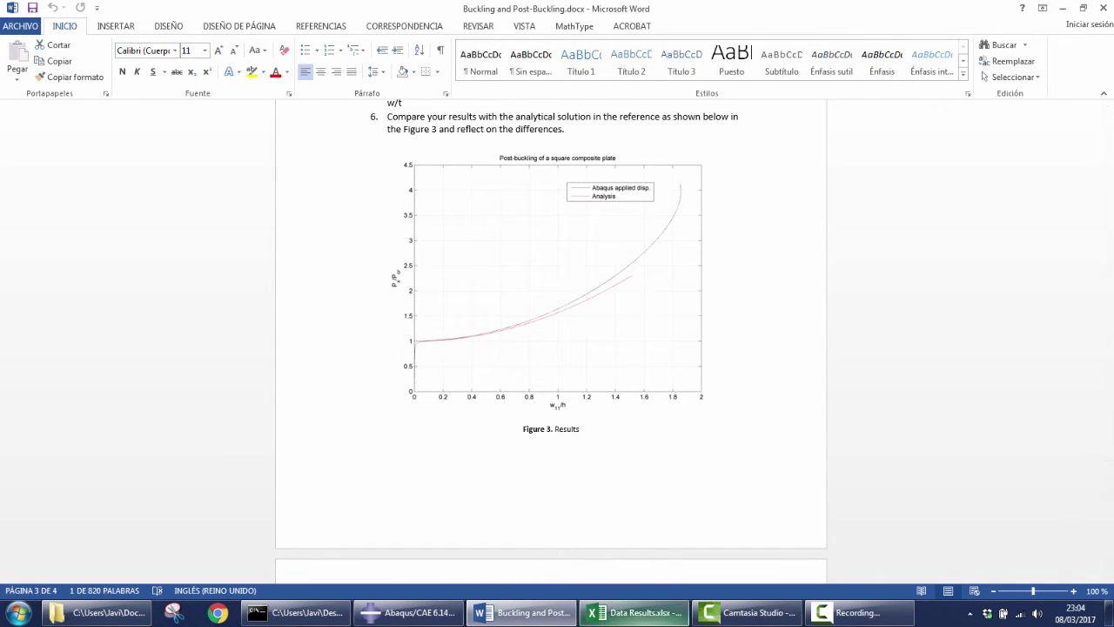
Step: Return to Abaqus/CAE and review the saved XY data for PostBuckling, collapsing the list again
click(418, 612)
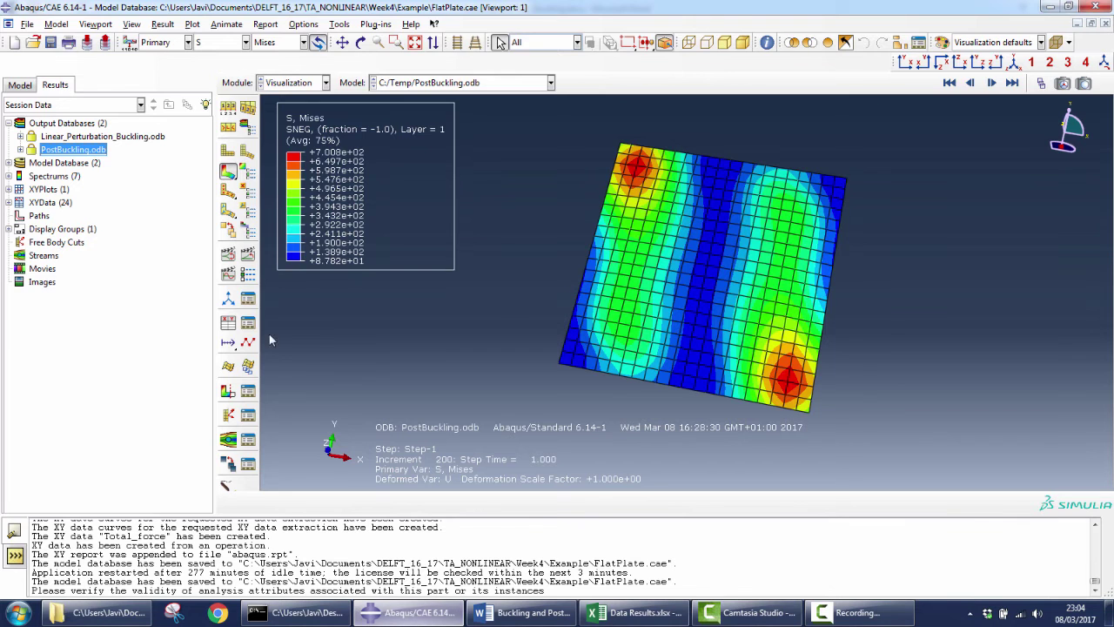
click(705, 265)
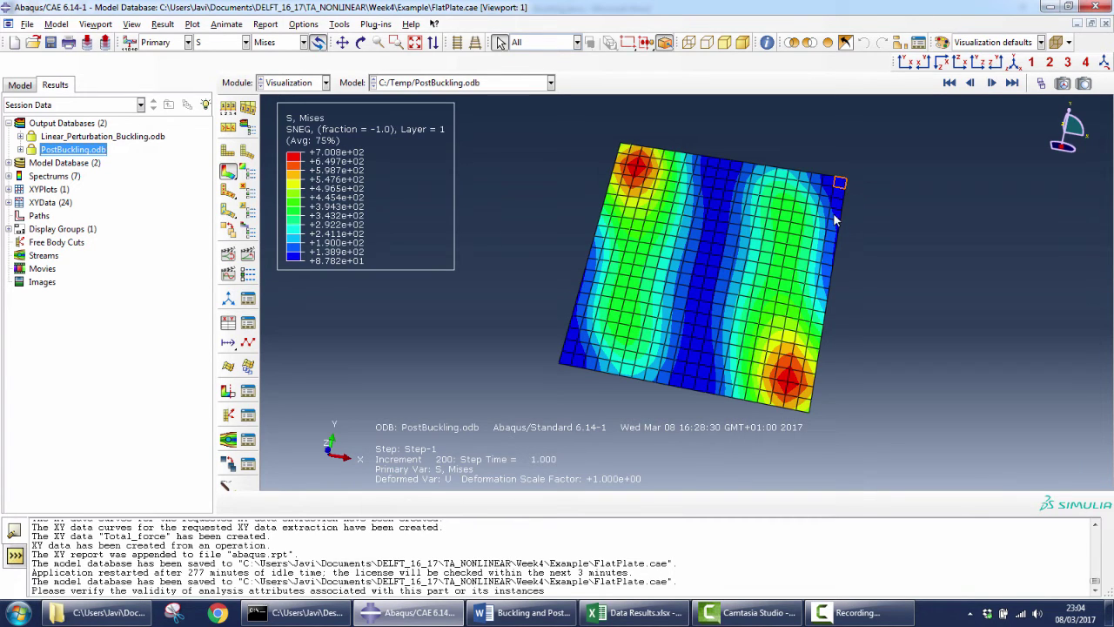
click(8, 202)
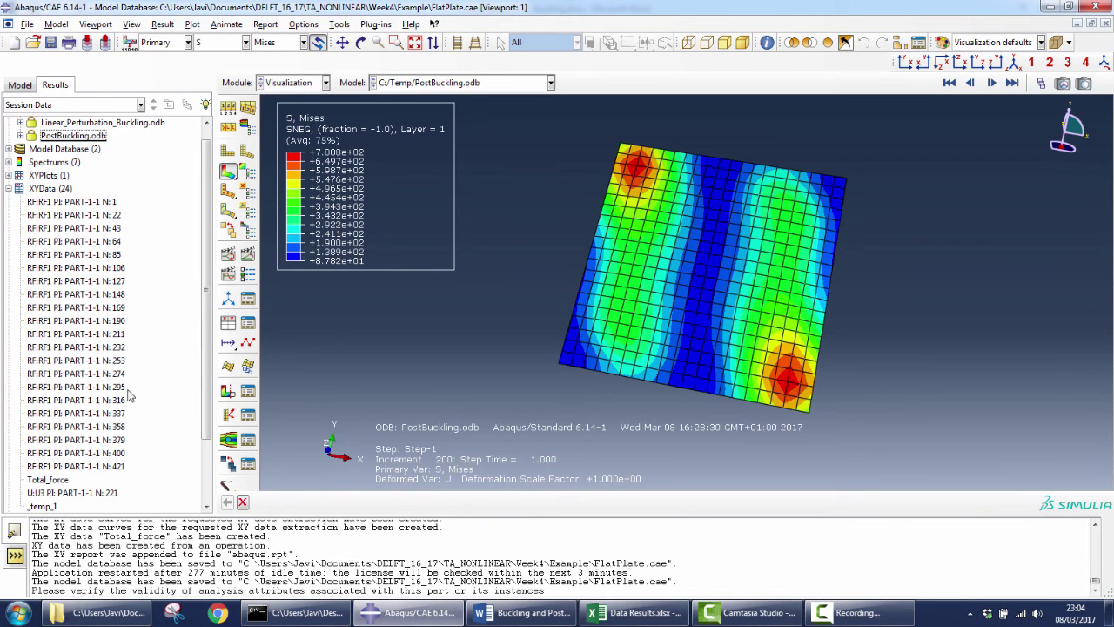
click(8, 189)
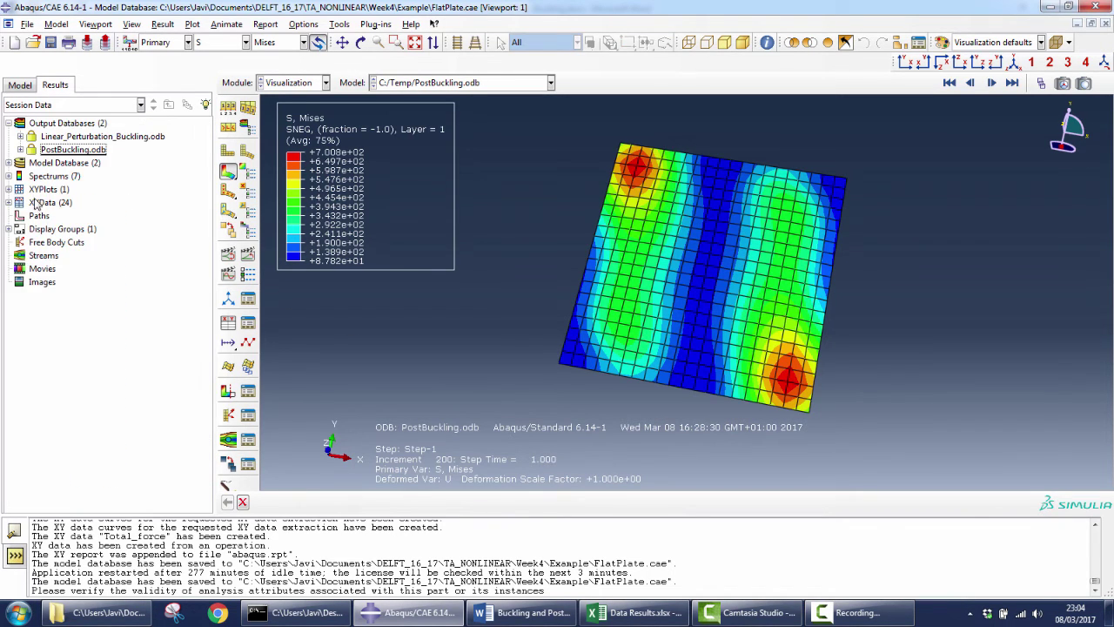
Step: Start an XY data extraction from ODB field output and show the RF1 component under the unique nodal reaction force
click(40, 205)
double_click(40, 204)
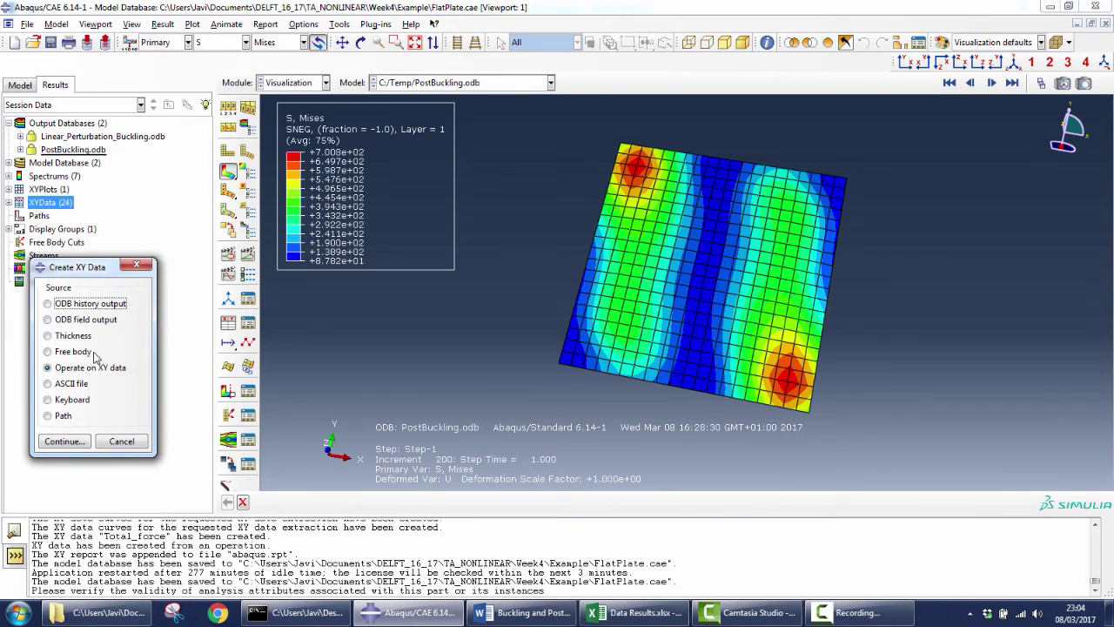
click(65, 321)
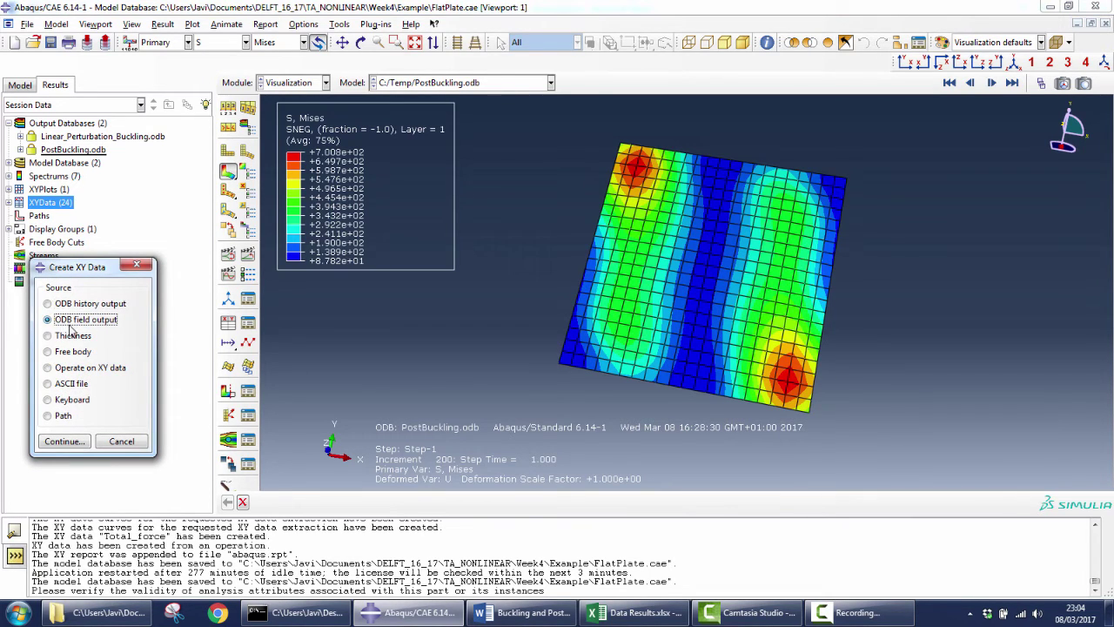
click(78, 442)
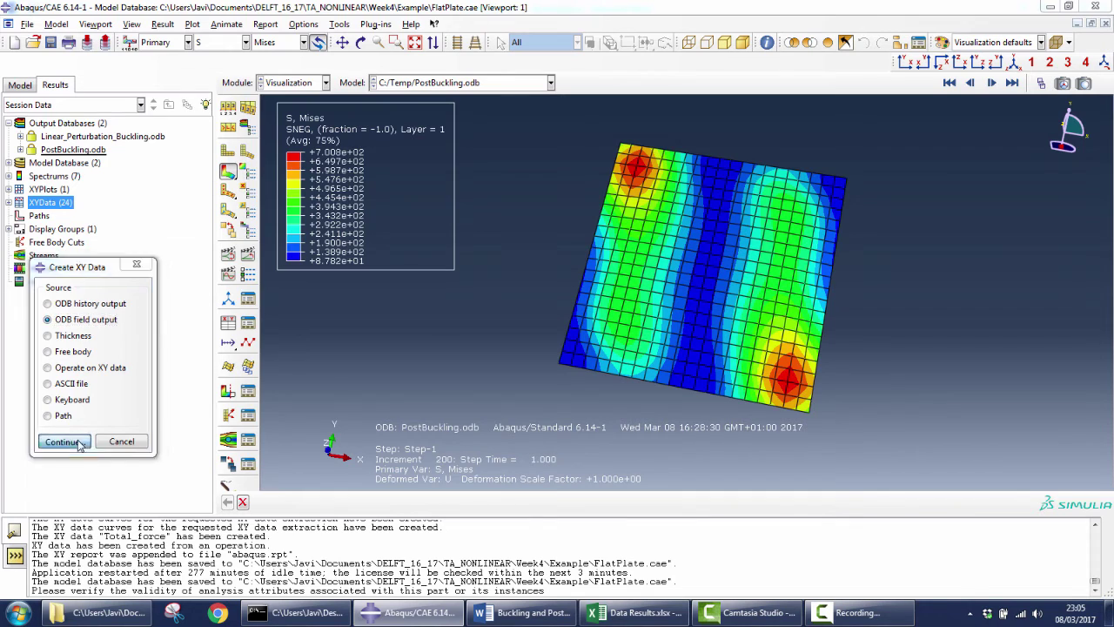
scroll(172, 296, down, 3)
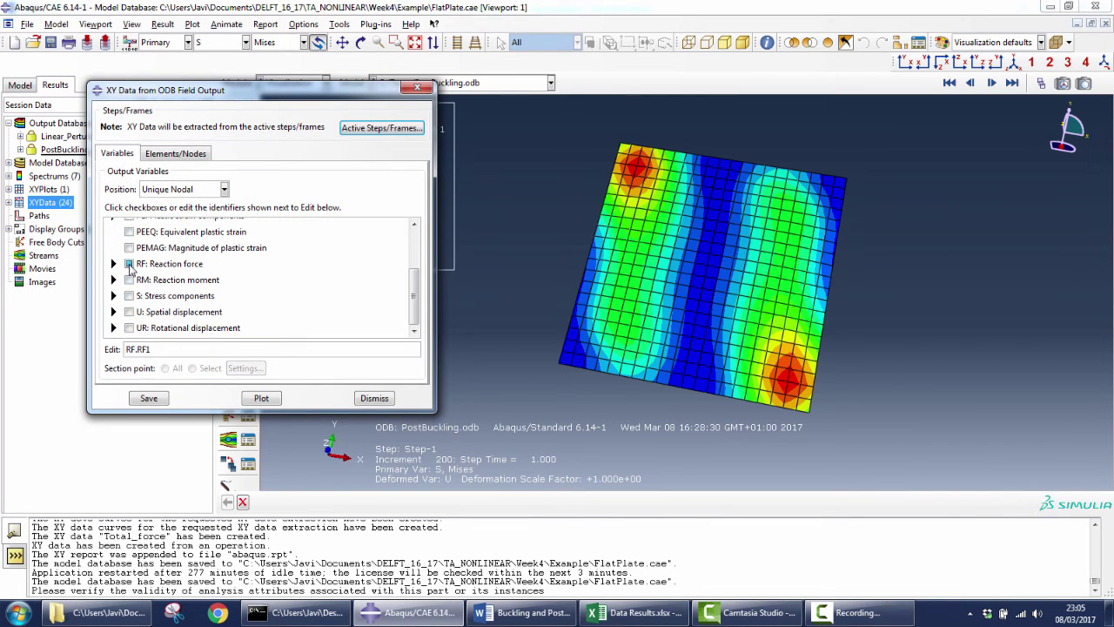
click(113, 263)
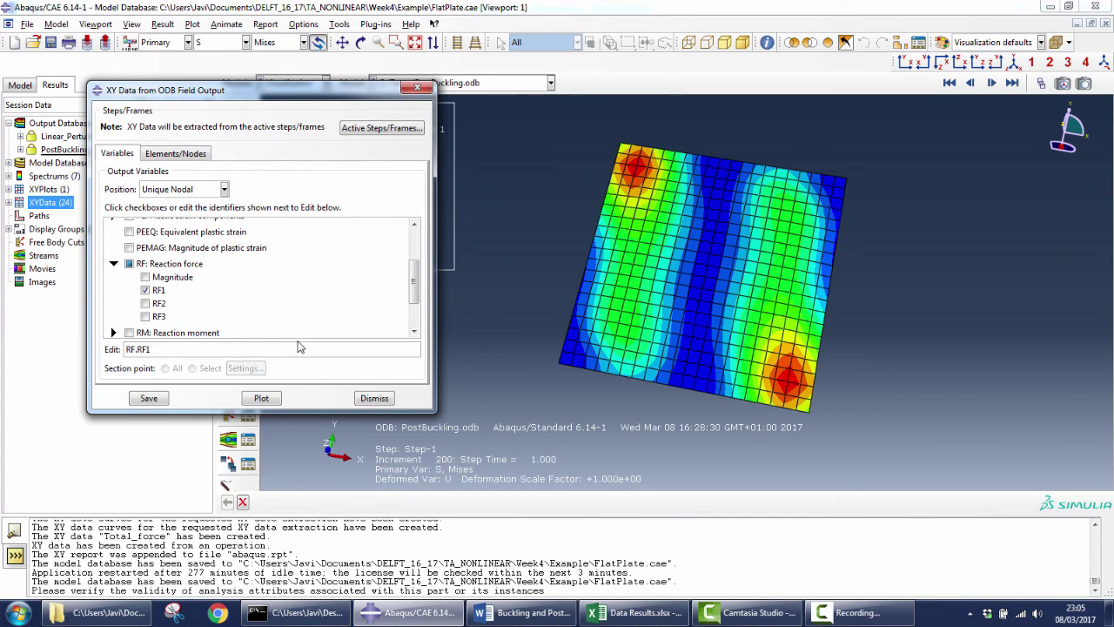
Step: Review the node-set and viewport-picking methods for choosing the extraction nodes, and dismiss the extraction without saving
click(188, 155)
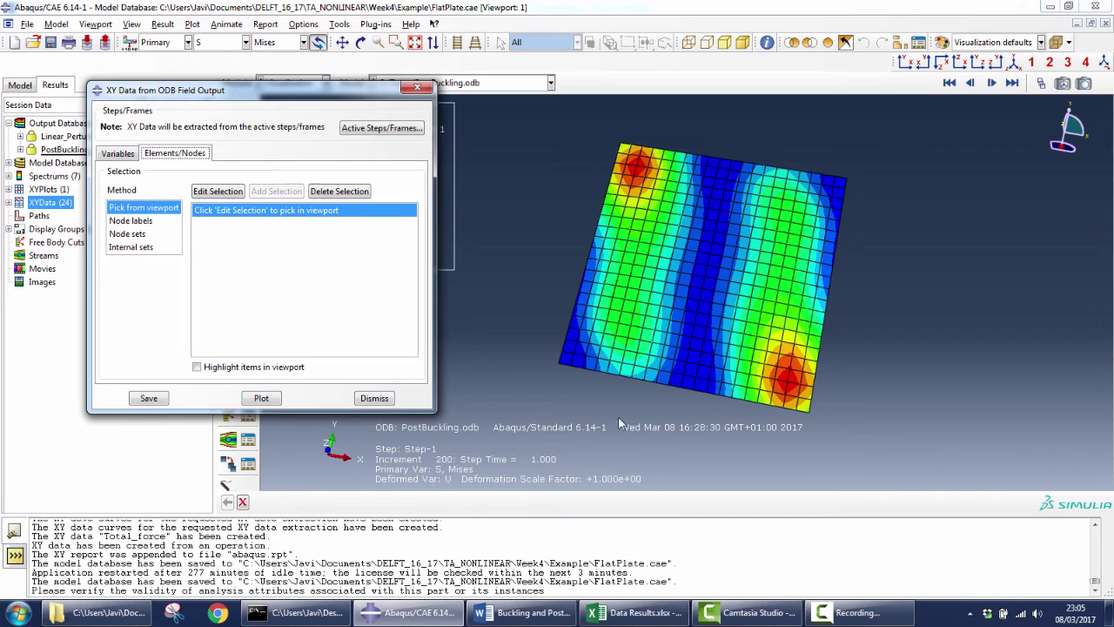
click(137, 236)
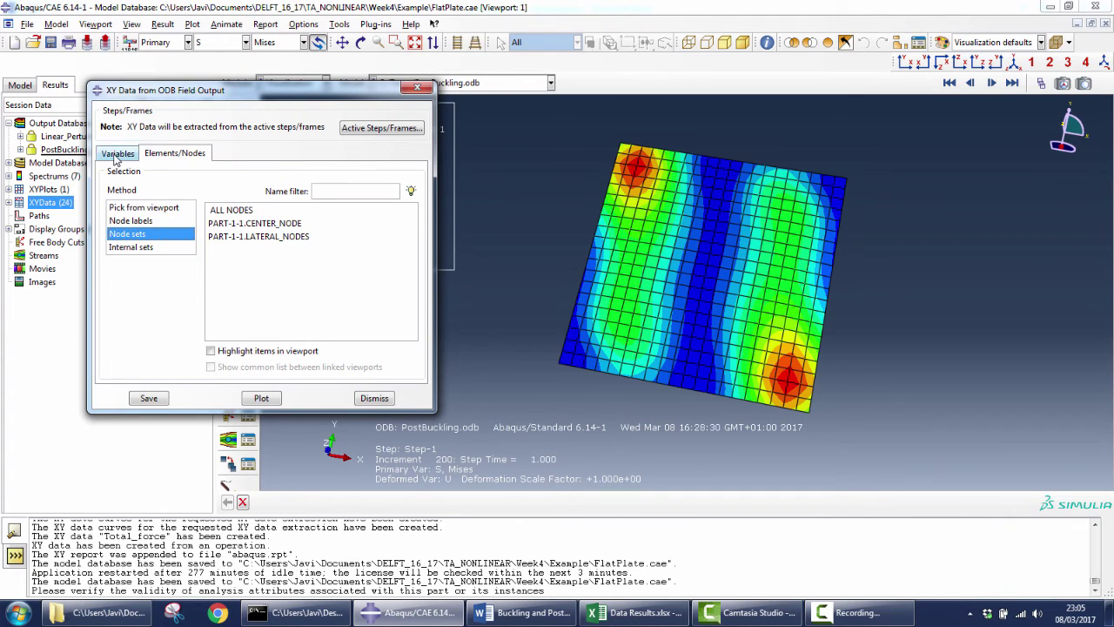
click(143, 208)
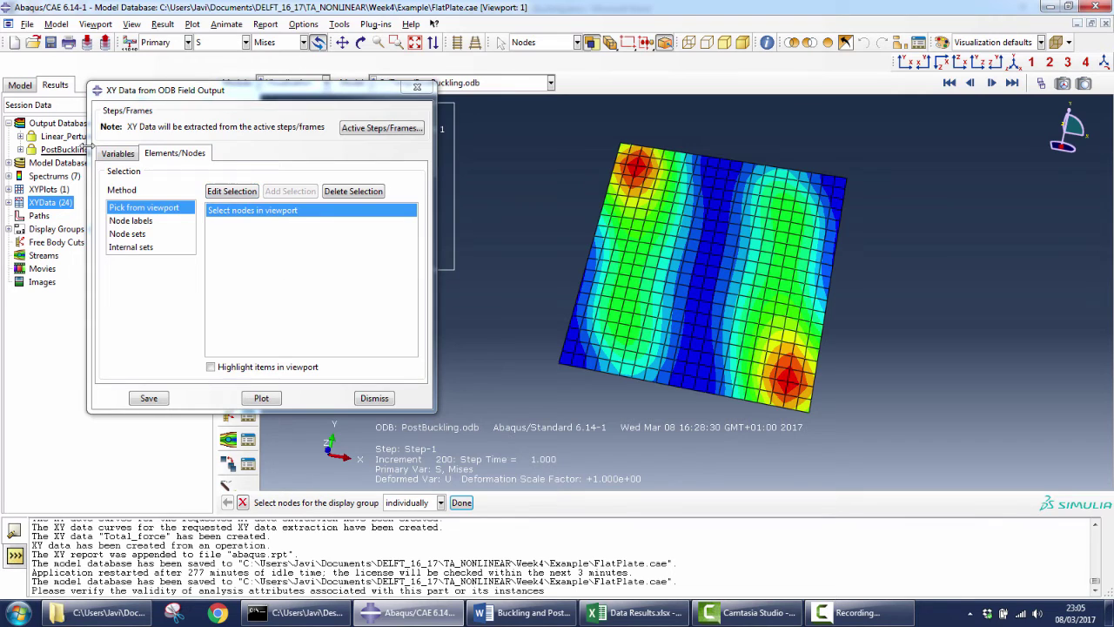
click(382, 399)
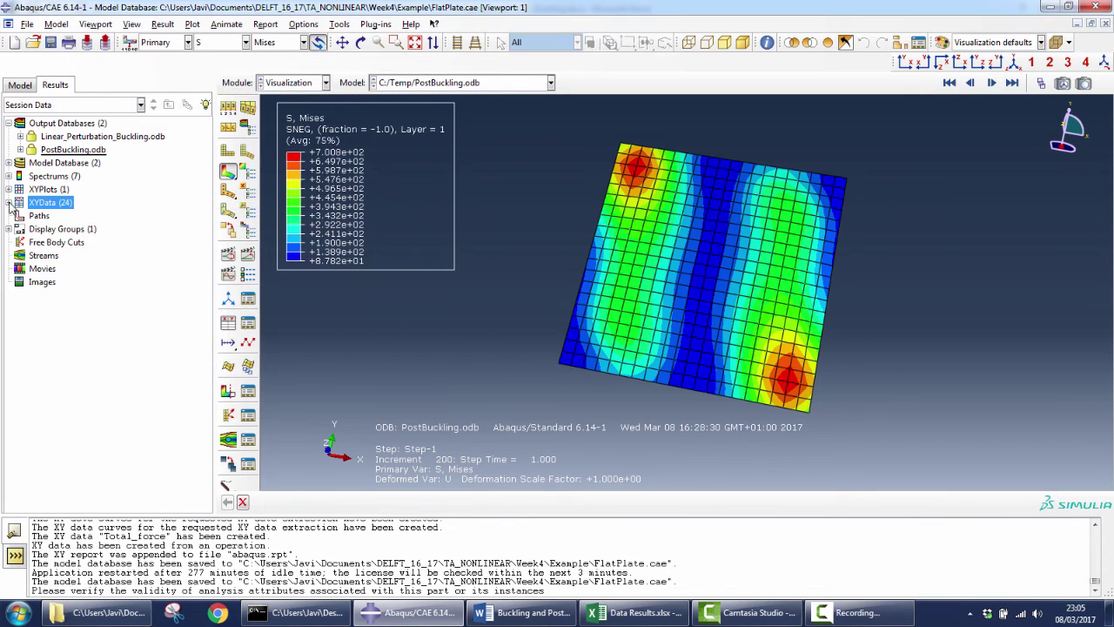
Step: Start another ODB field output extraction, clearing the reaction force and choosing the U3 spatial displacement
double_click(41, 203)
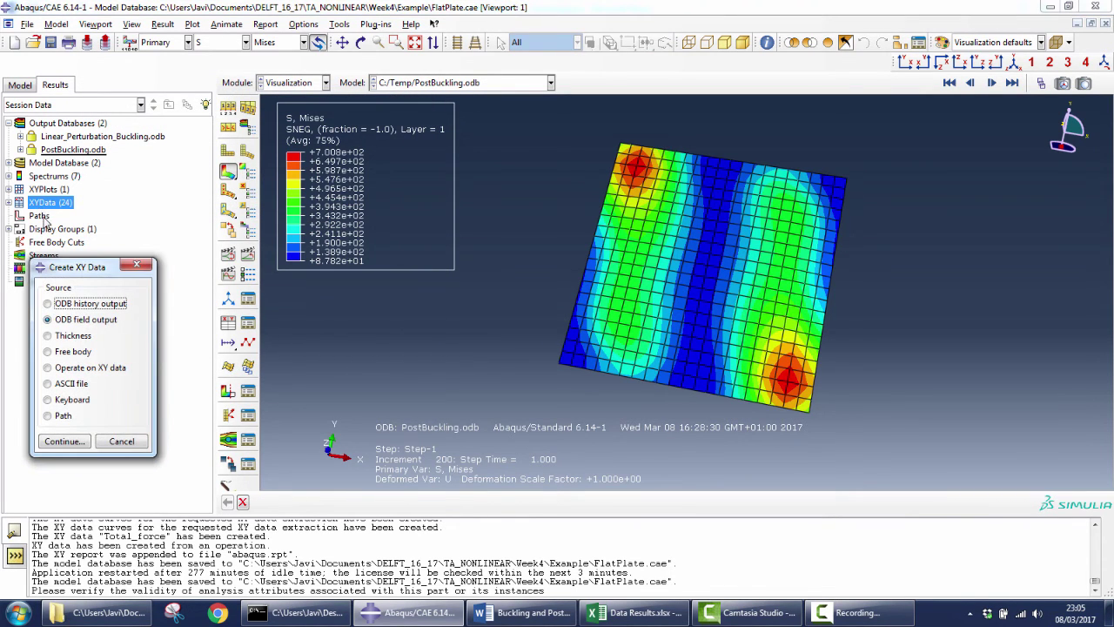
click(64, 440)
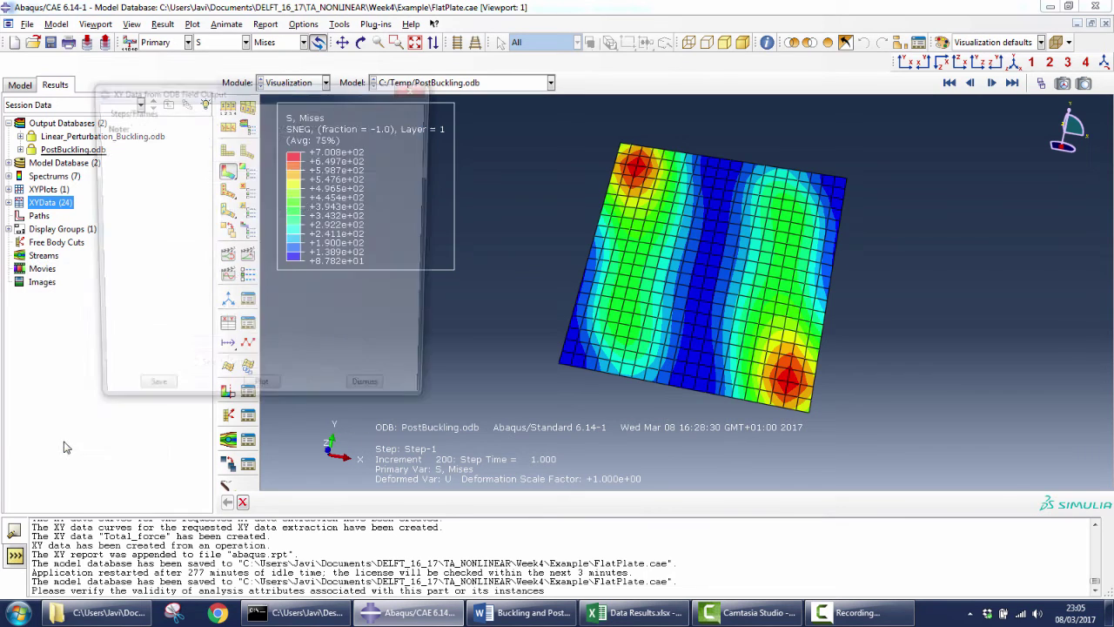
scroll(416, 270, down, 2)
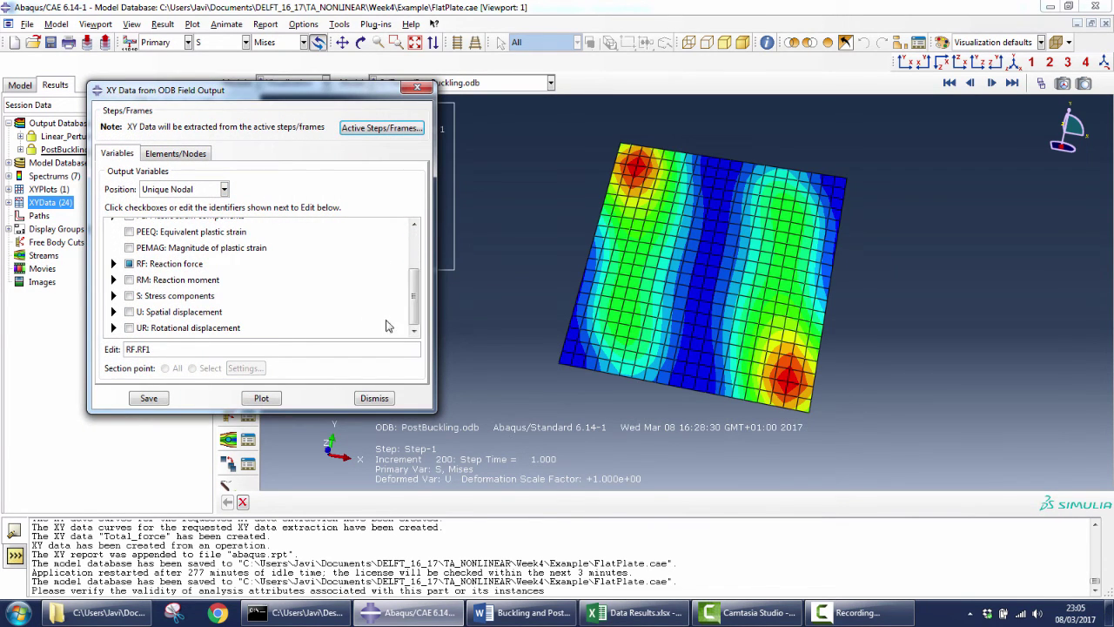
click(130, 263)
scroll(143, 296, up, 2)
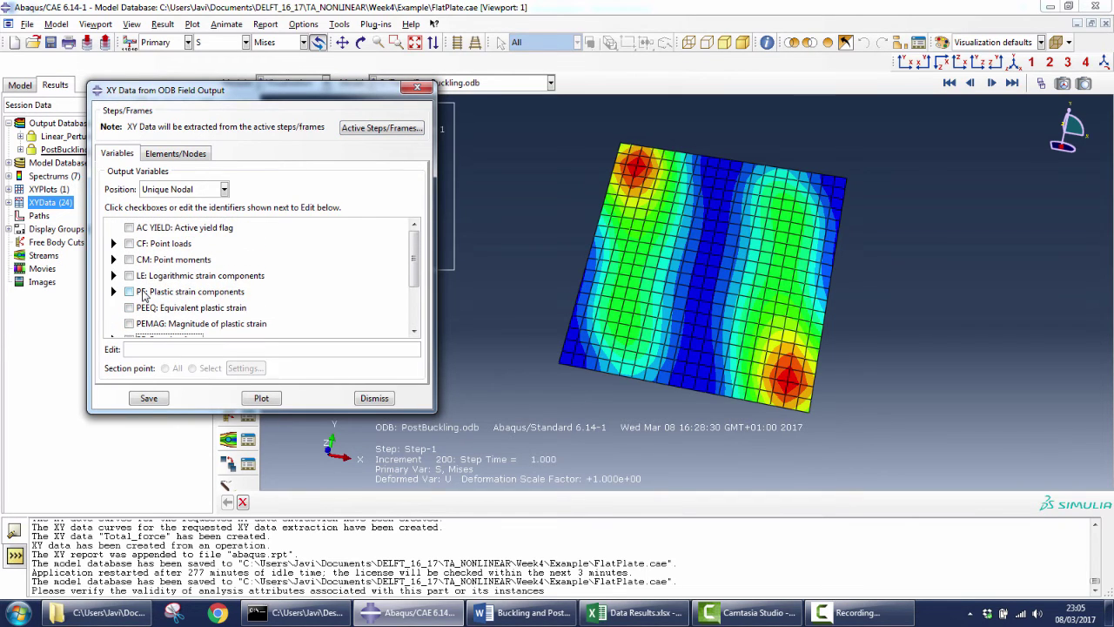
scroll(143, 296, down, 3)
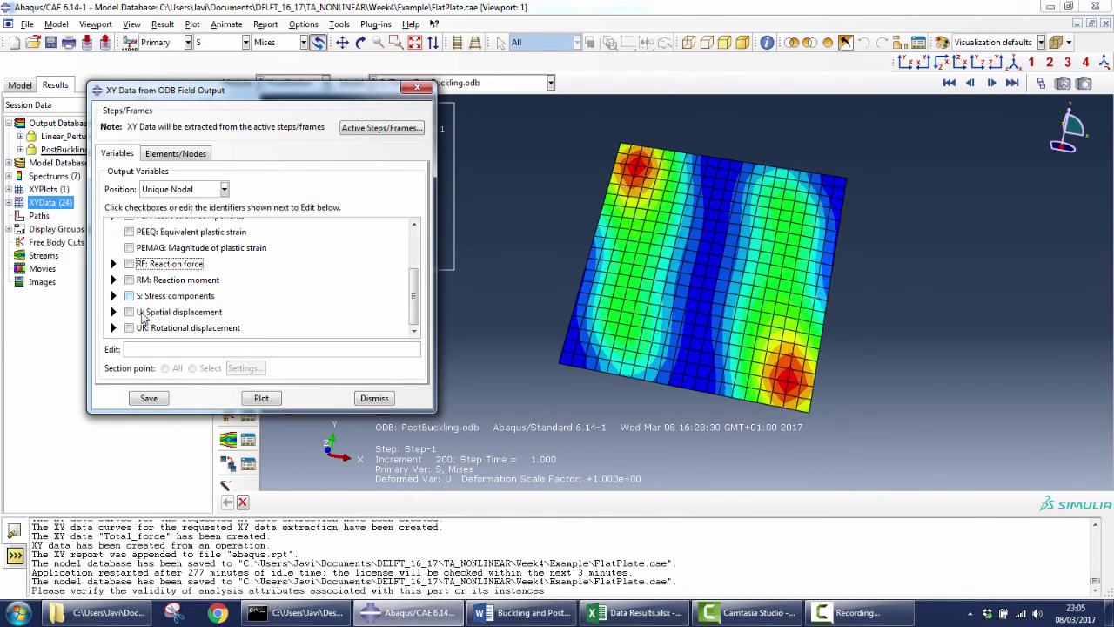
click(113, 311)
scroll(143, 322, down, 1)
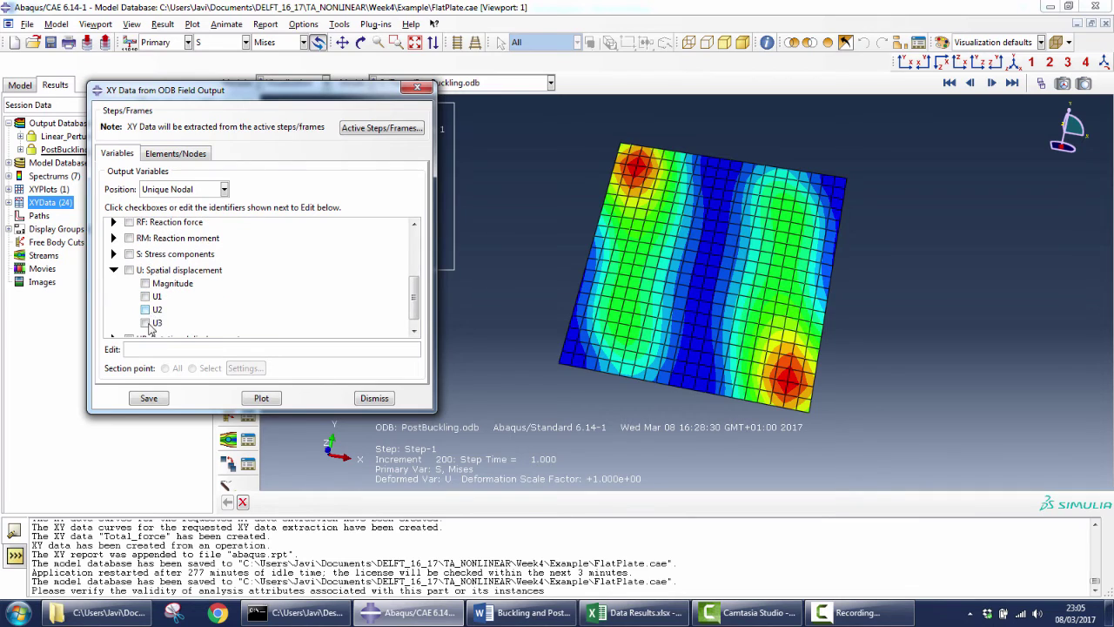
click(146, 323)
Step: Choose the node set PART-1-1.CENTER_NODE for the U3 data and dismiss the extraction without saving
click(164, 152)
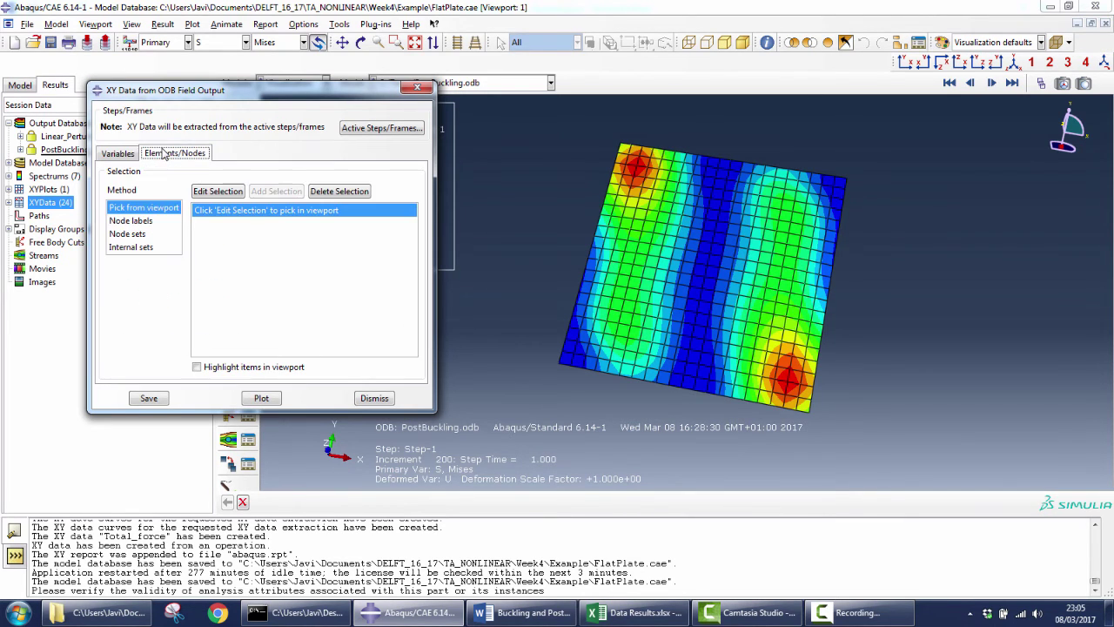
click(129, 234)
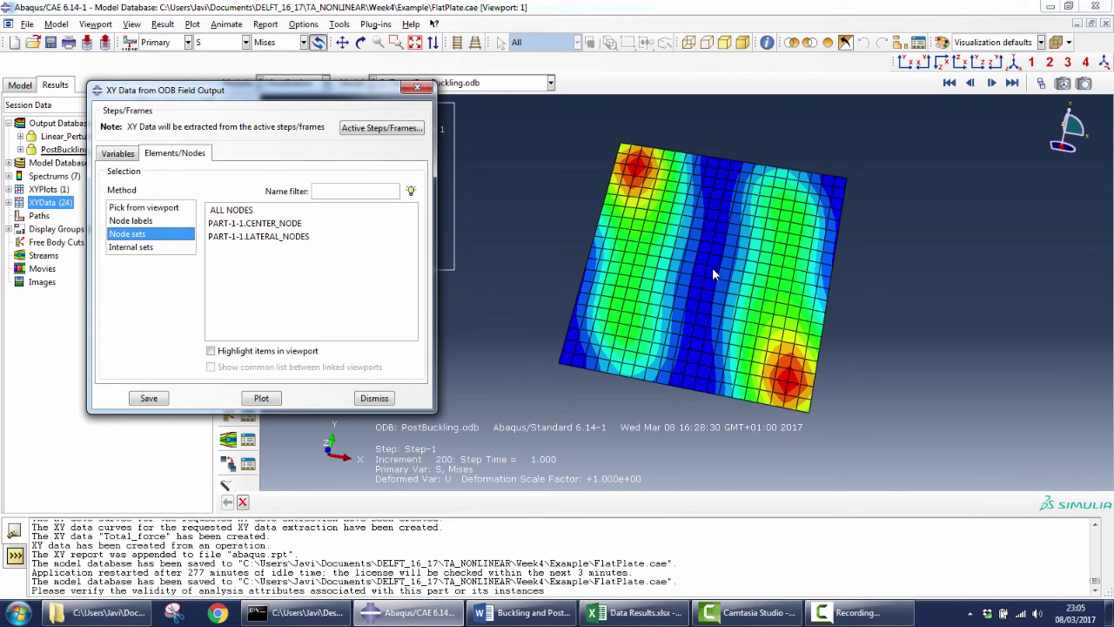
click(265, 238)
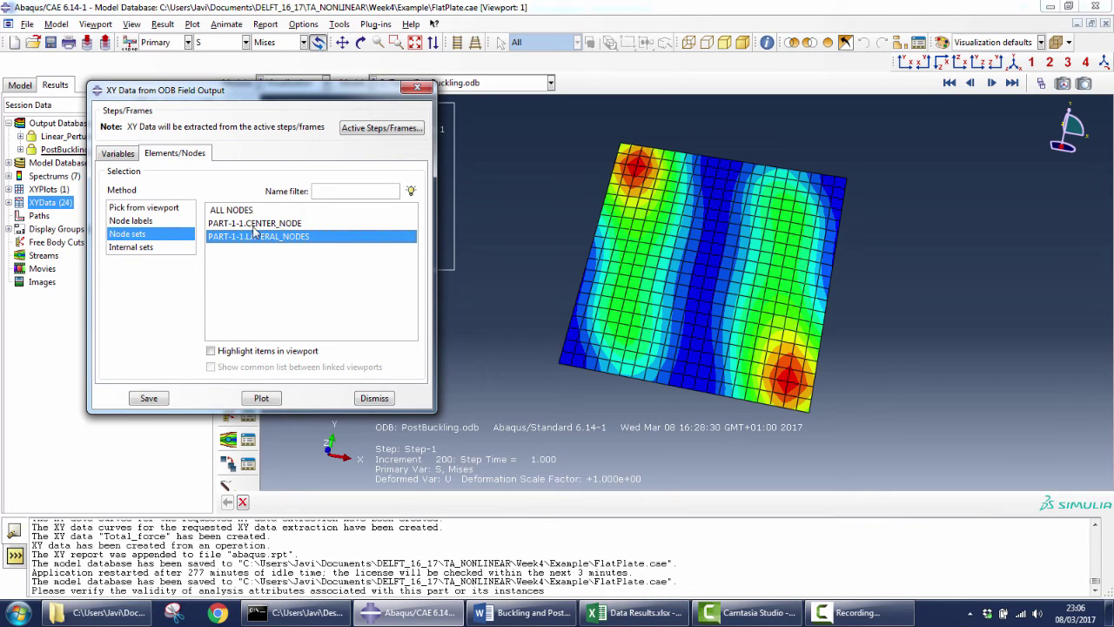
click(253, 225)
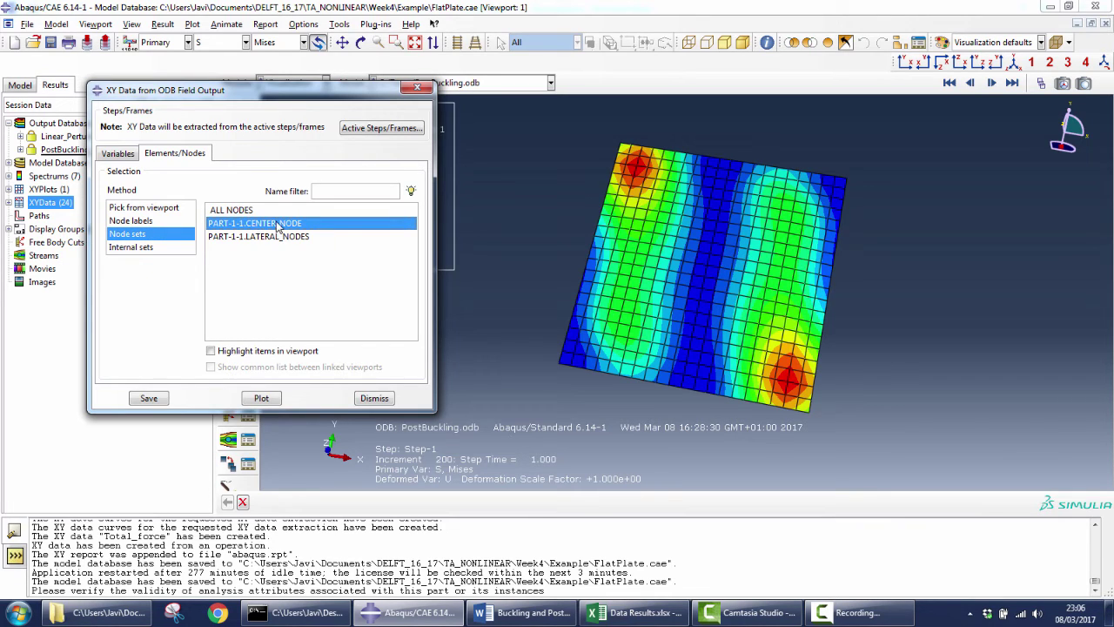
click(374, 398)
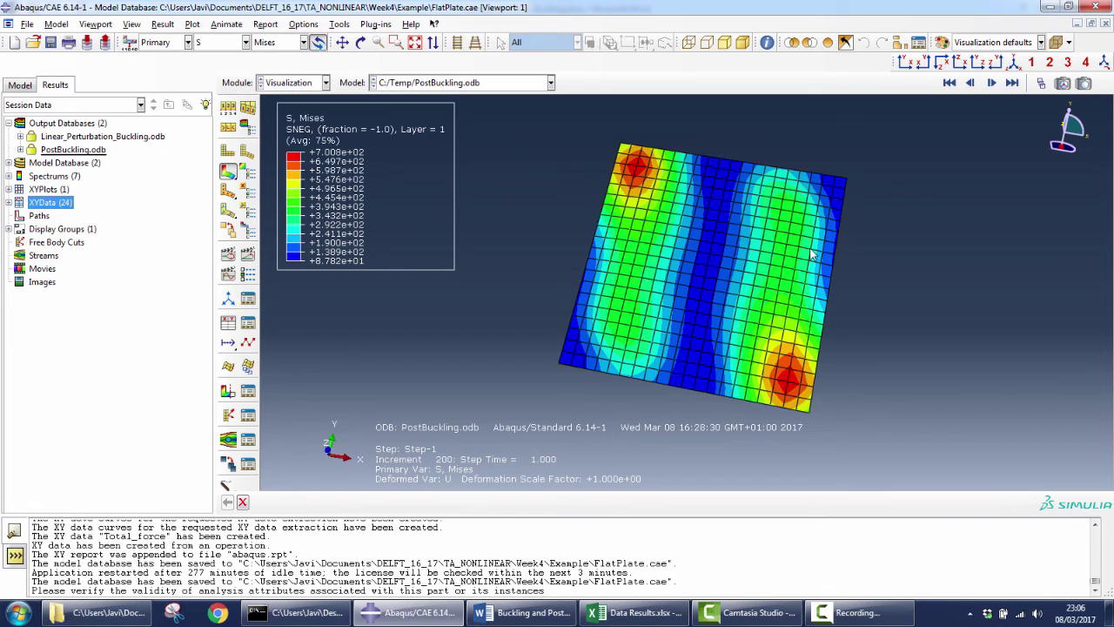
Step: Expand the saved XY data and start an Operate on XY data expression with the sum((A,A,...)) operator
click(9, 203)
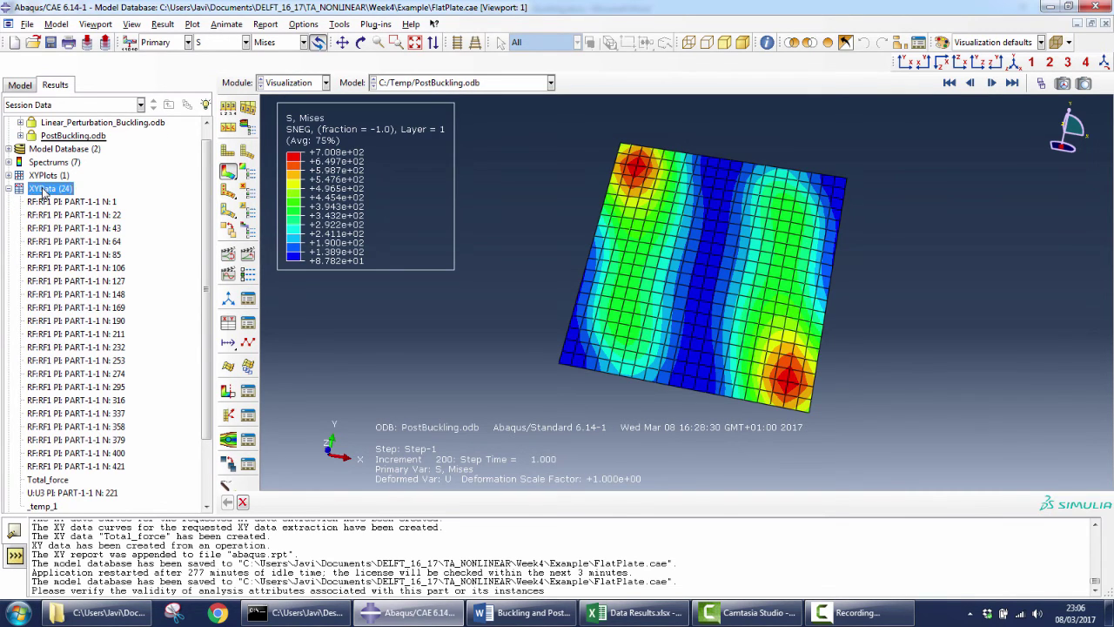
double_click(45, 189)
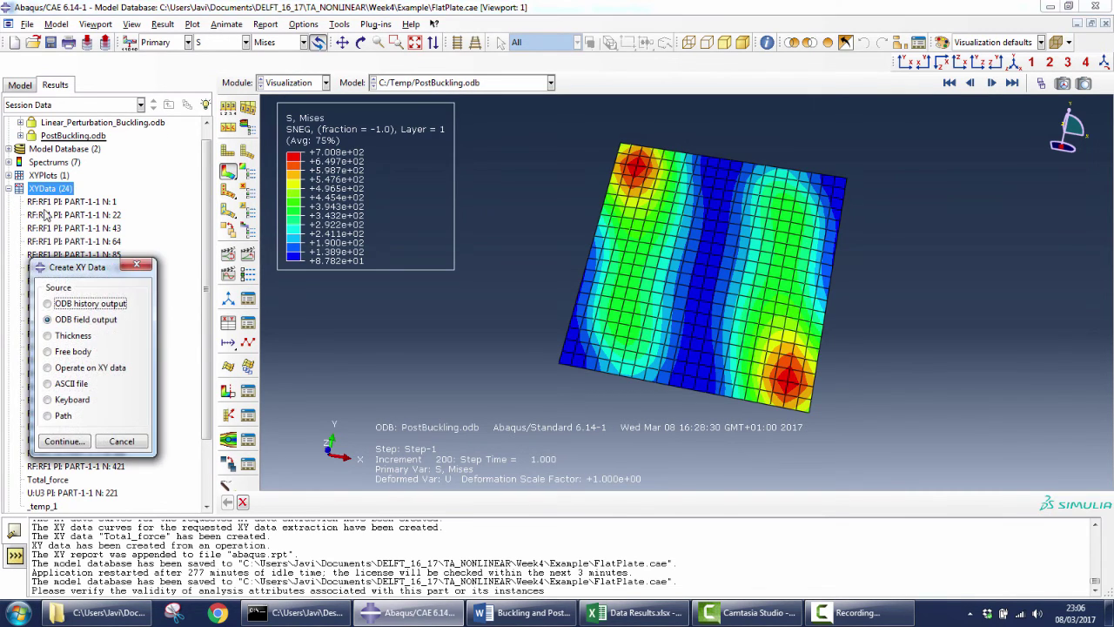
click(59, 368)
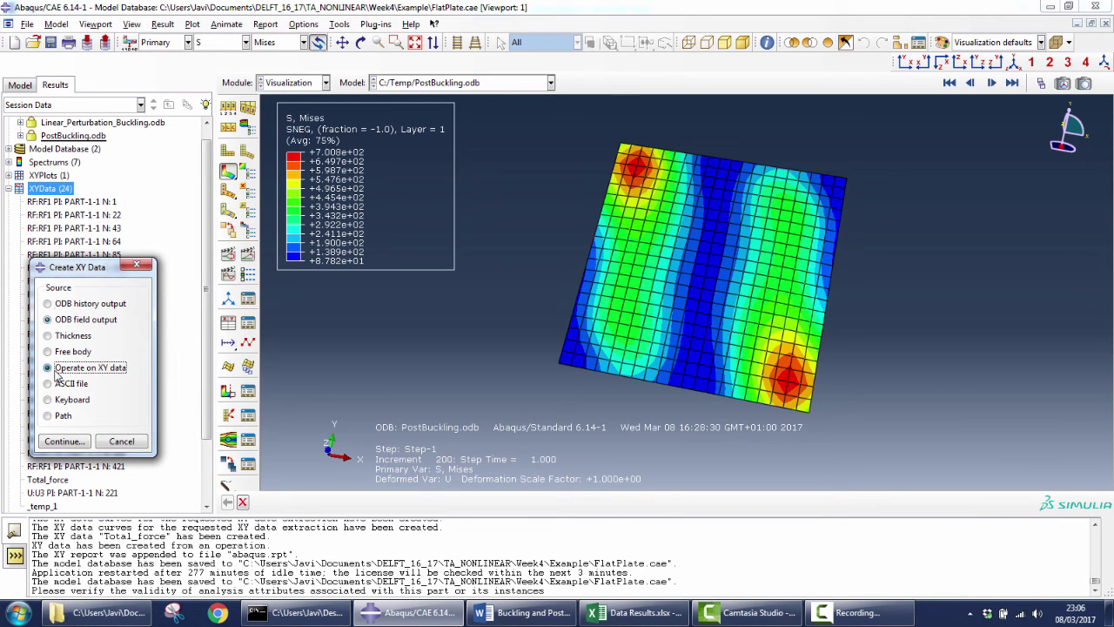
click(65, 442)
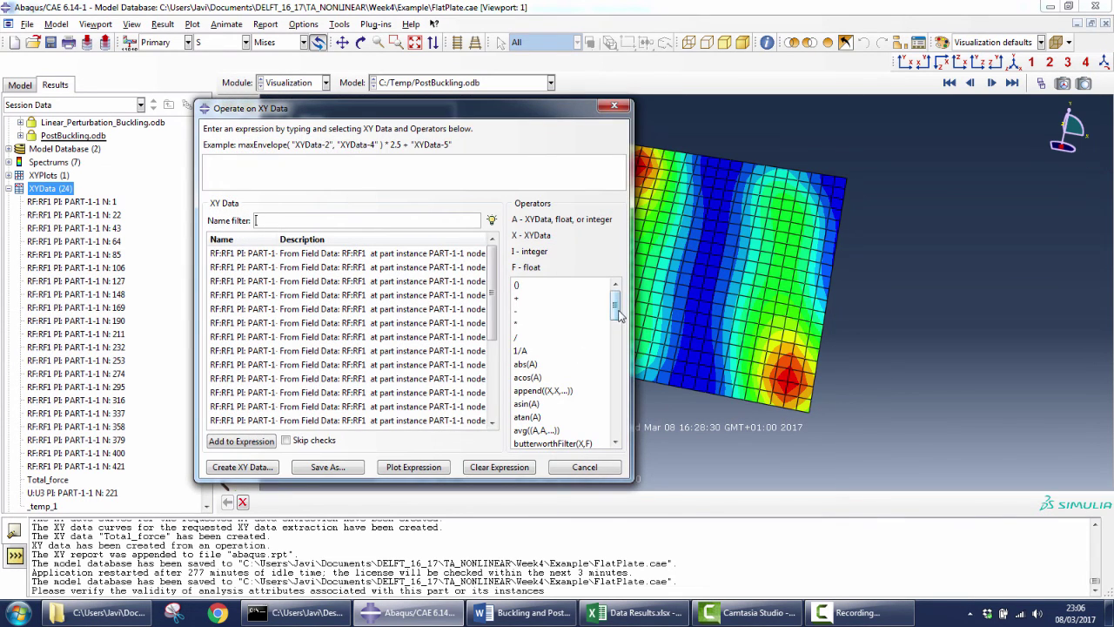
drag(620, 306, 614, 428)
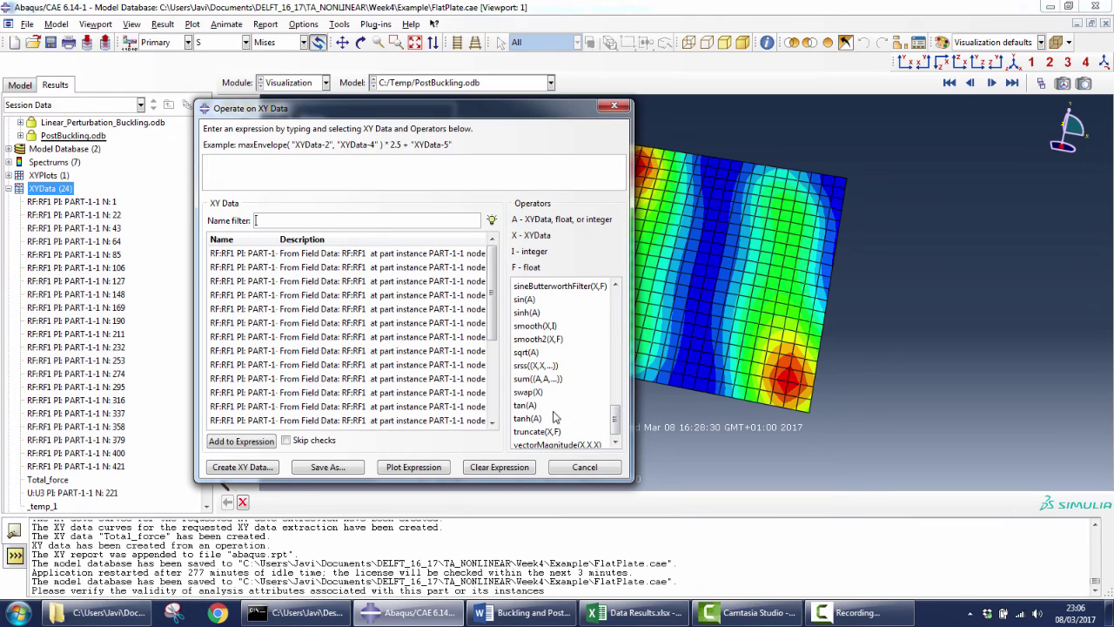
click(520, 380)
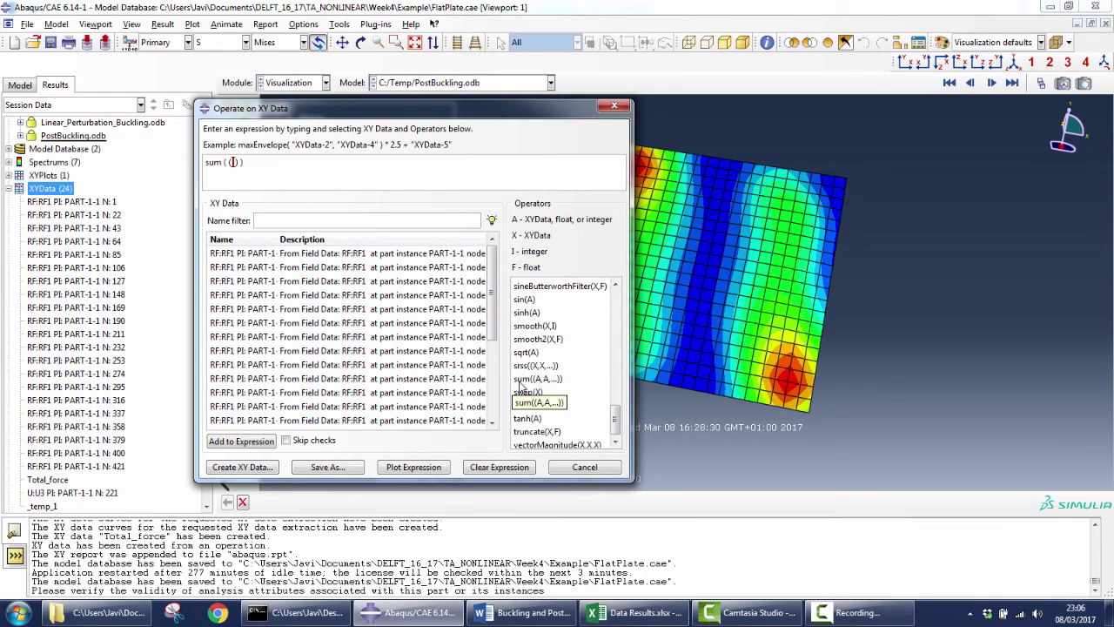
Step: Add all RF1 reaction force curves, from node 1 to node 421, to the sum expression
click(225, 254)
scroll(235, 279, down, 1)
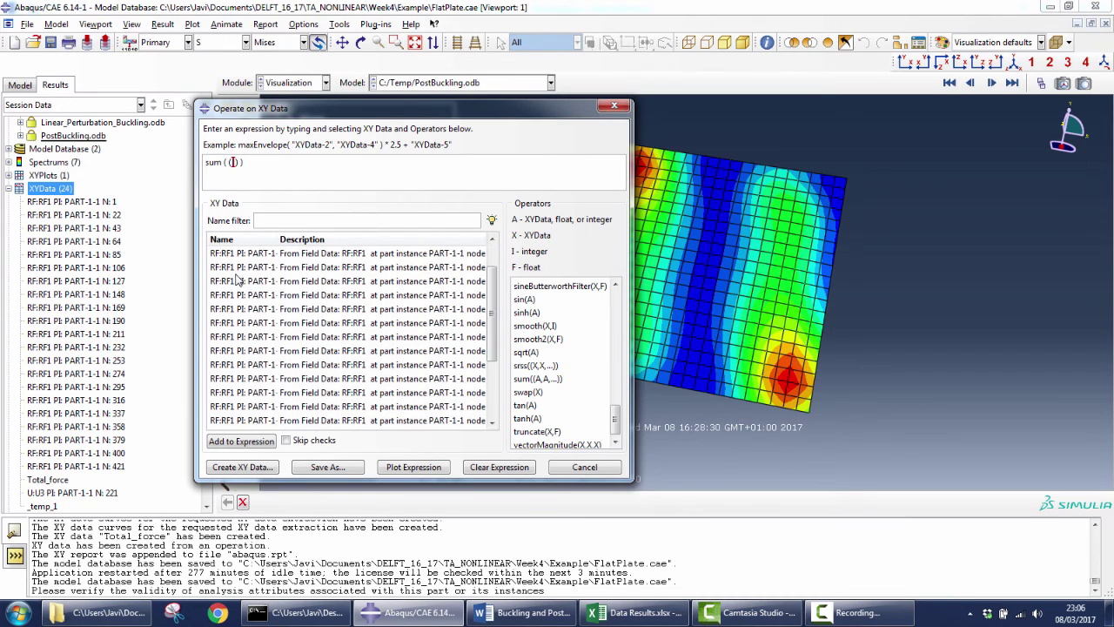
scroll(248, 313, down, 4)
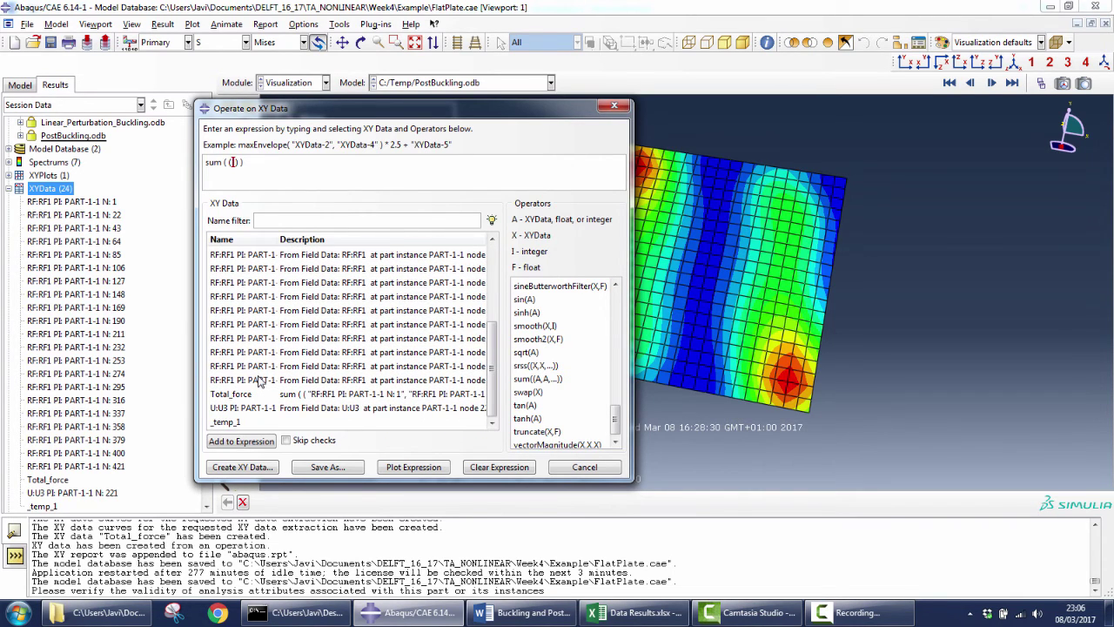
shift+click(255, 383)
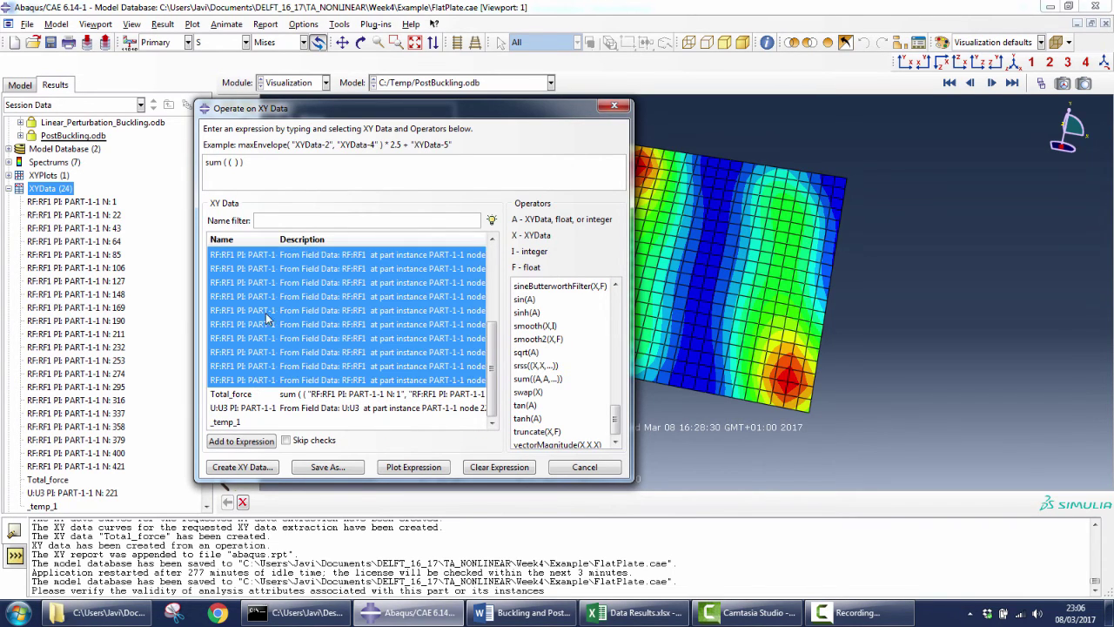
scroll(287, 335, up, 5)
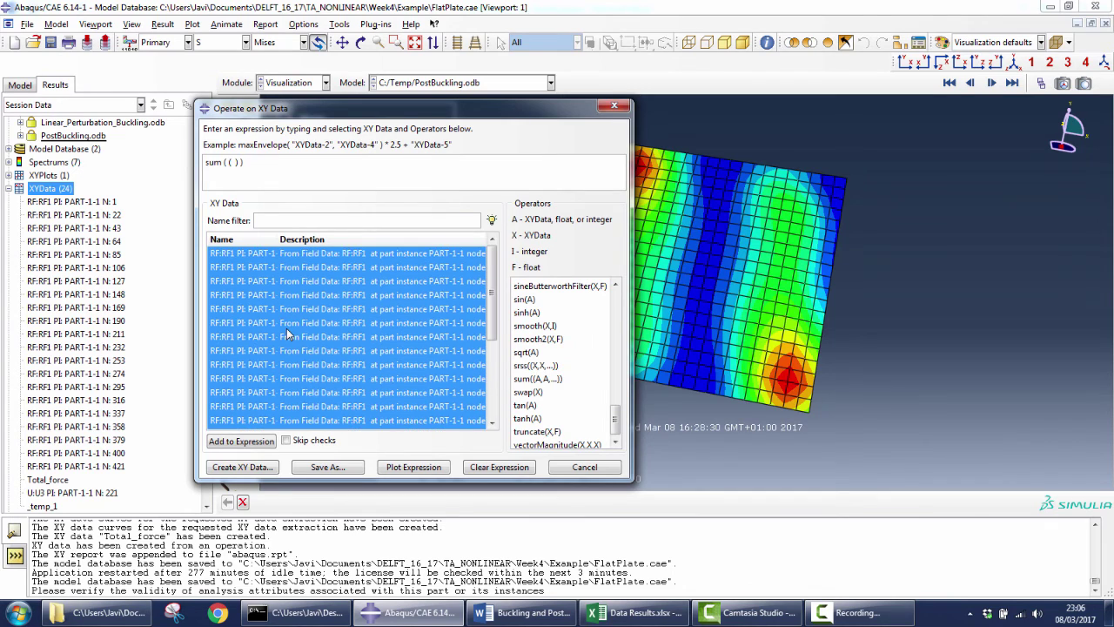
click(241, 442)
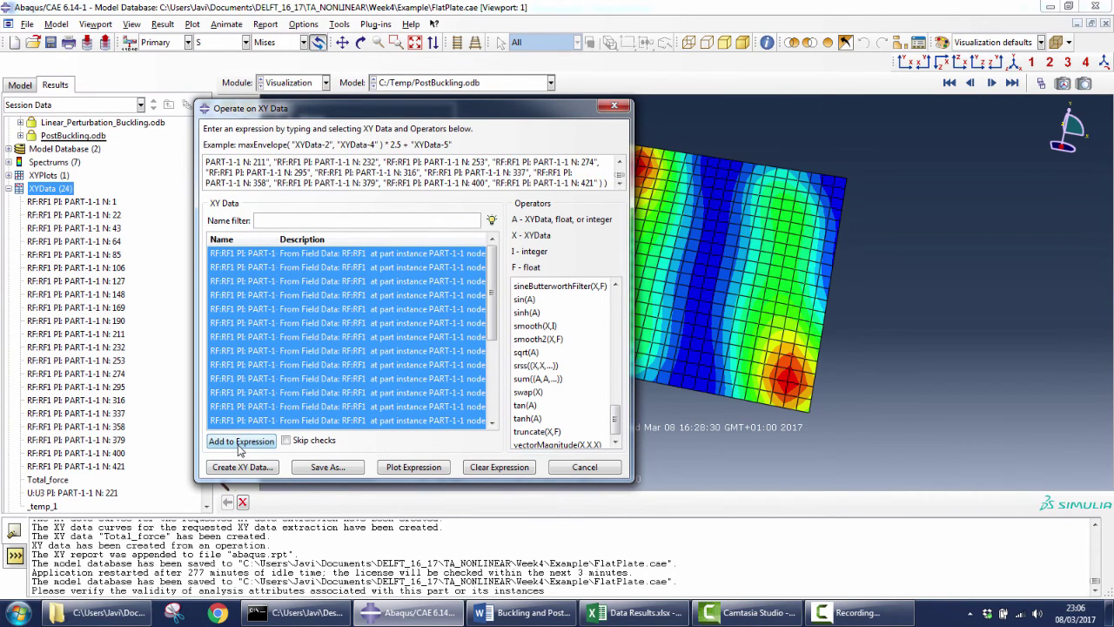
Step: Enter Total_force as the name for the summed XY data, then cancel the save and the operation
click(328, 467)
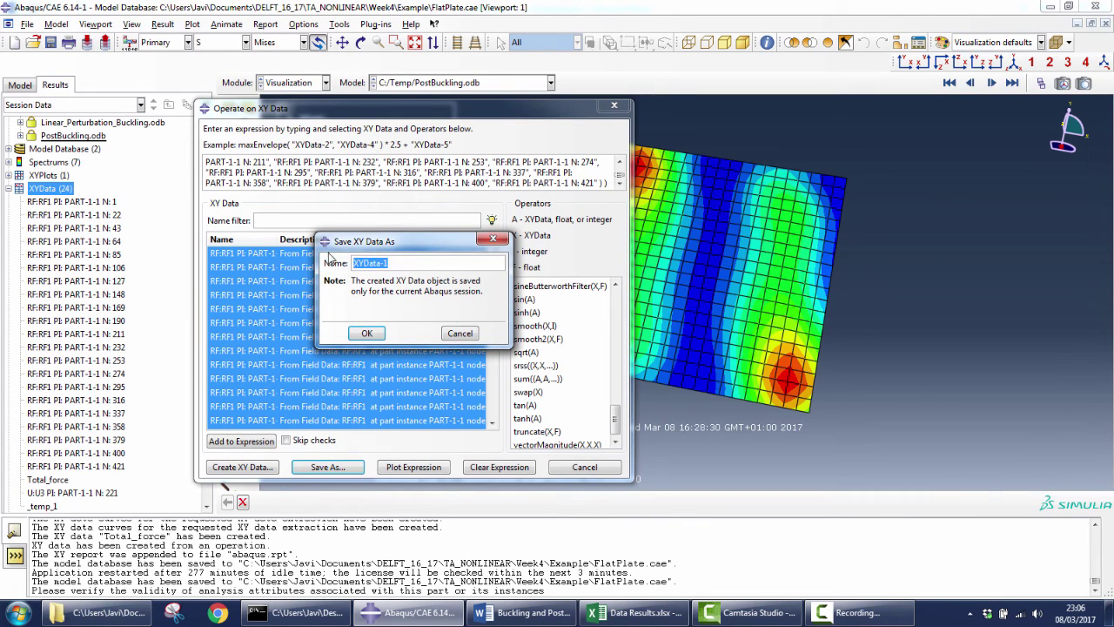
text(Total_force)
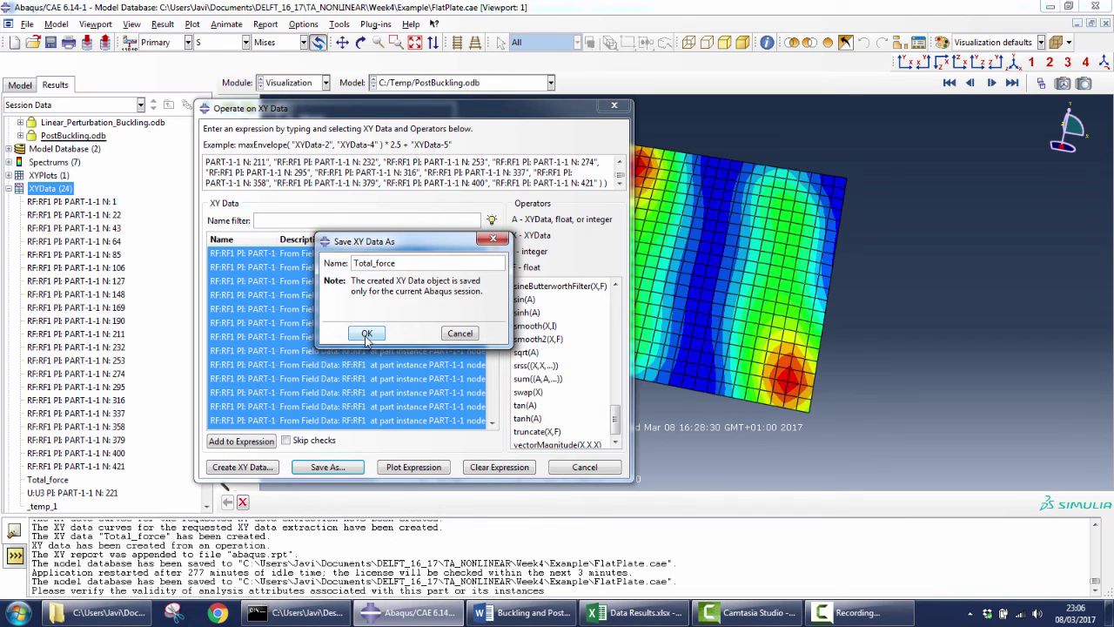
click(477, 339)
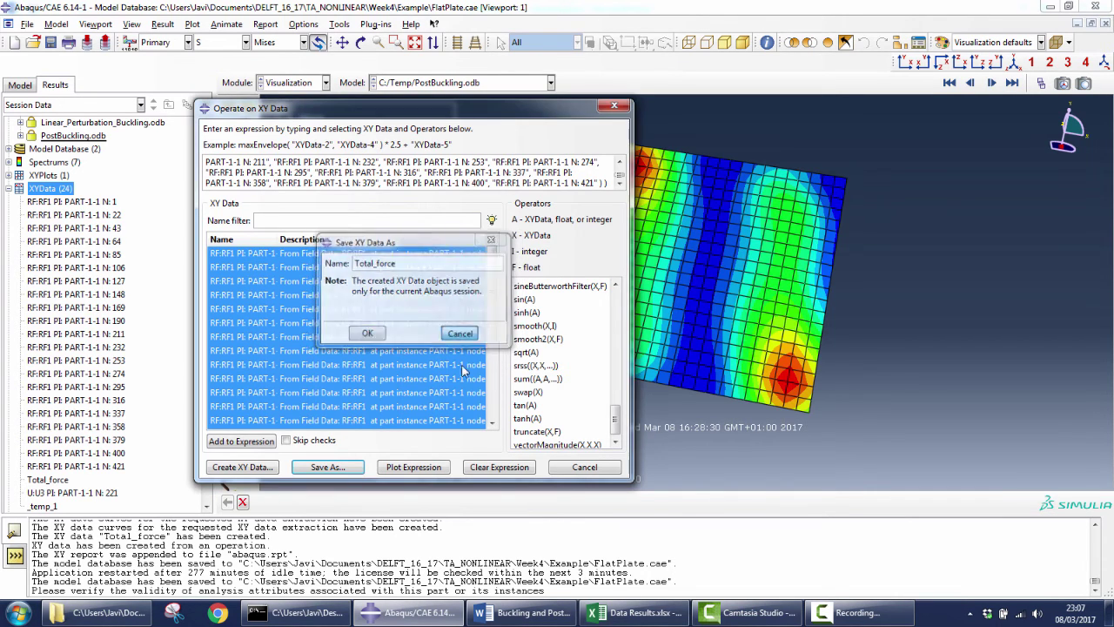
click(595, 465)
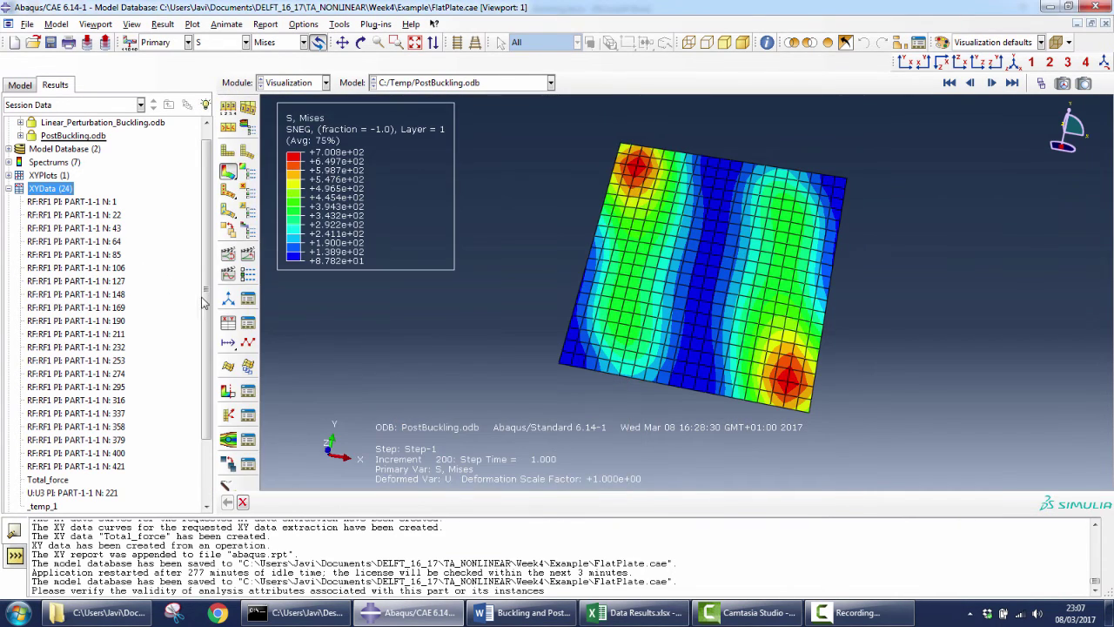
Step: Start an XY data report with Total_force and the U3 displacement of node 221 selected, then cancel it
scroll(205, 263, up, 1)
scroll(206, 263, up, 1)
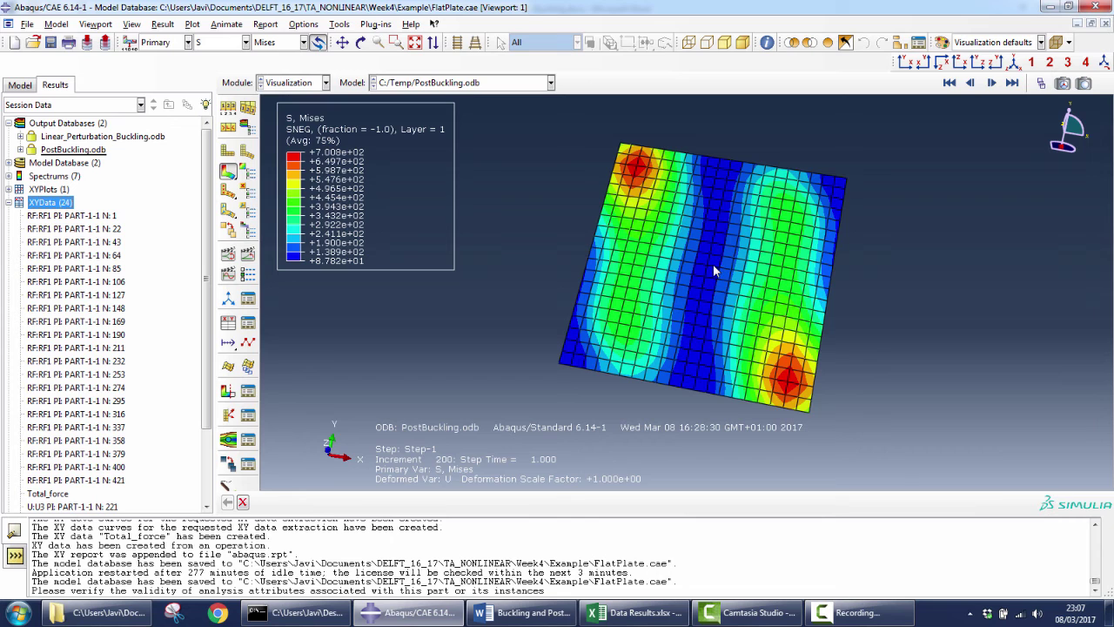
click(265, 23)
click(274, 41)
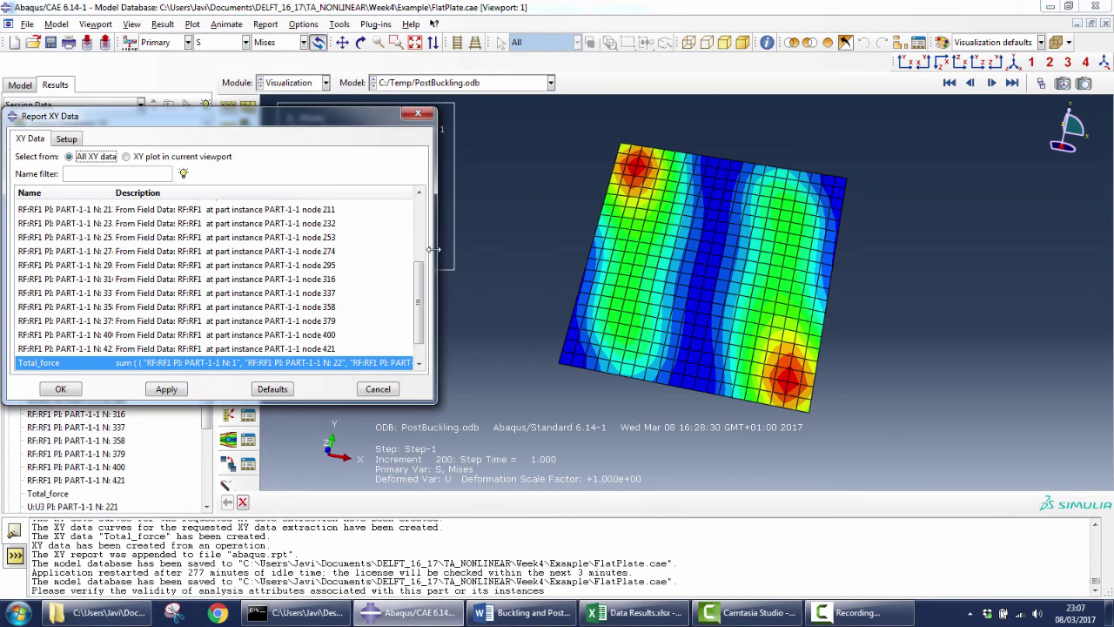
click(275, 28)
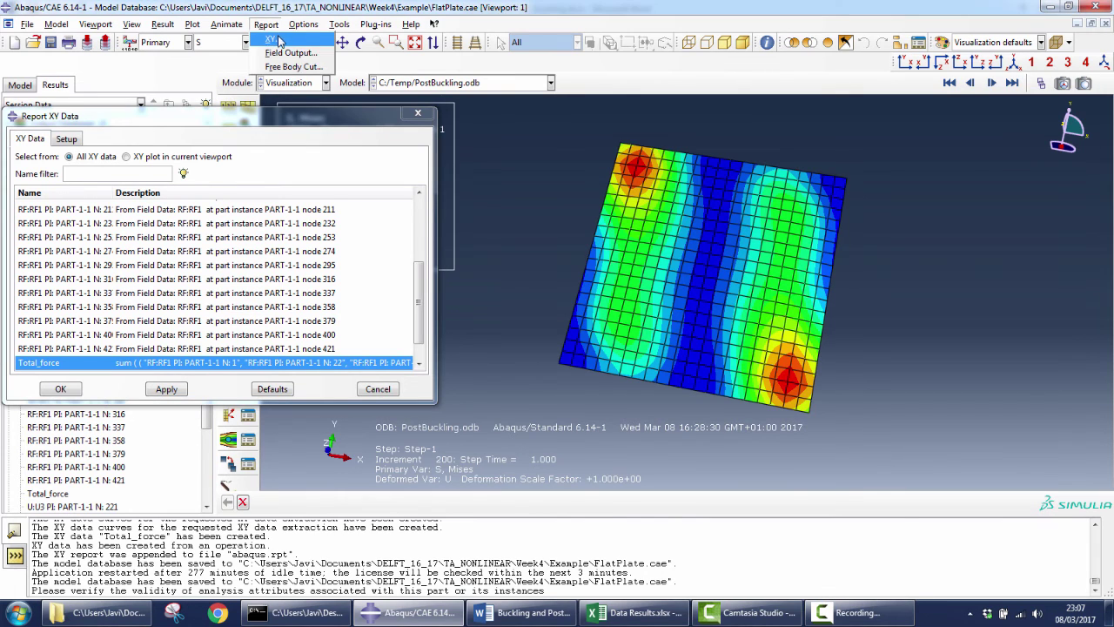
click(425, 283)
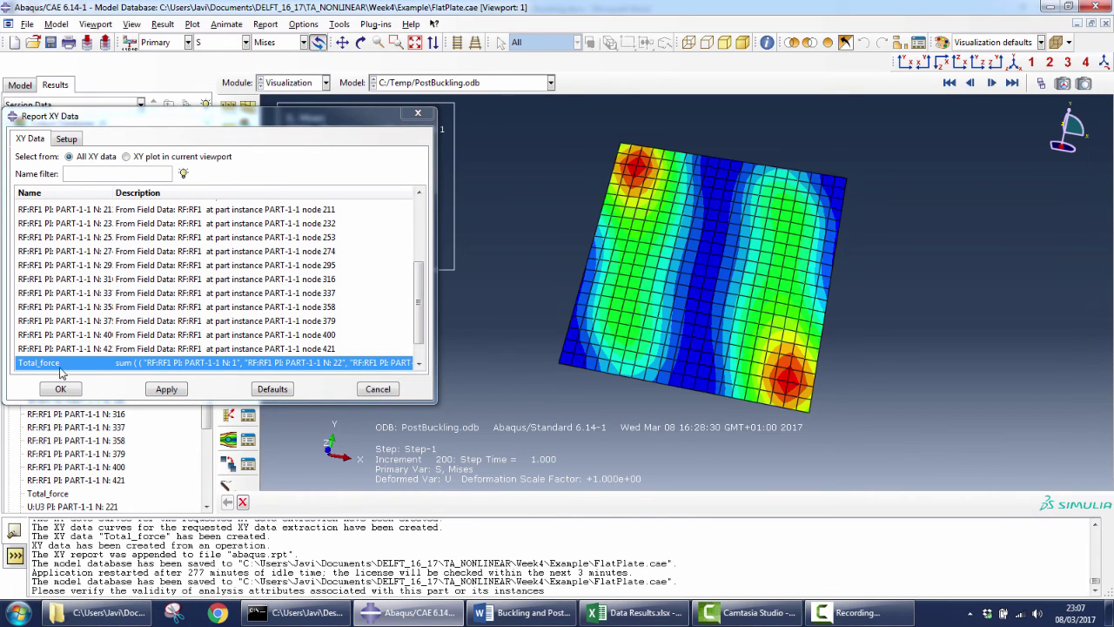
scroll(113, 329, up, 4)
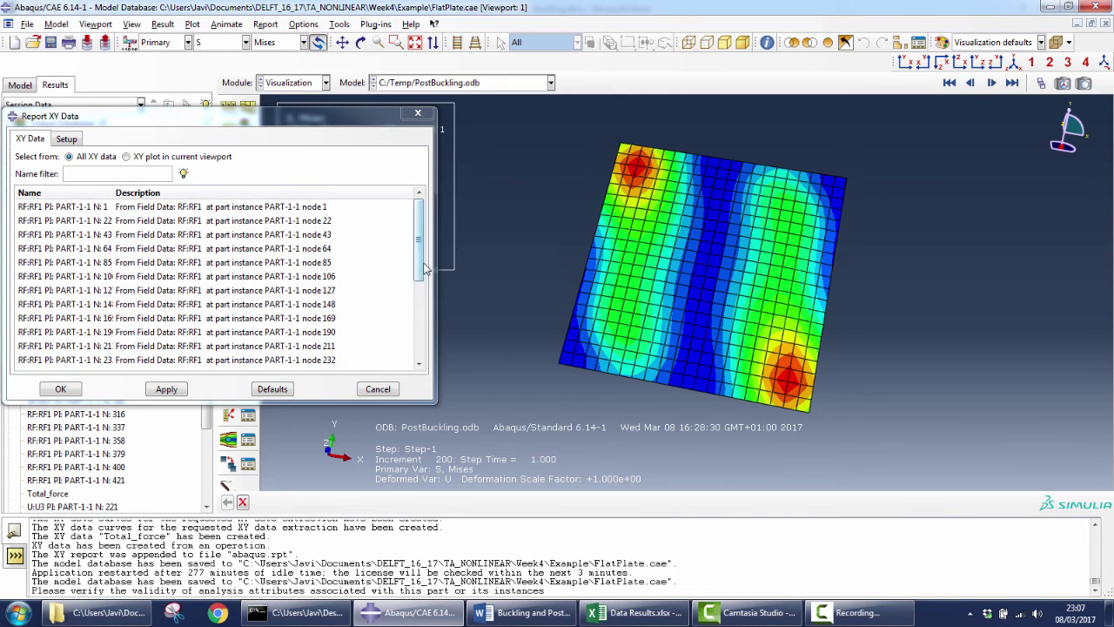
drag(419, 252, 418, 366)
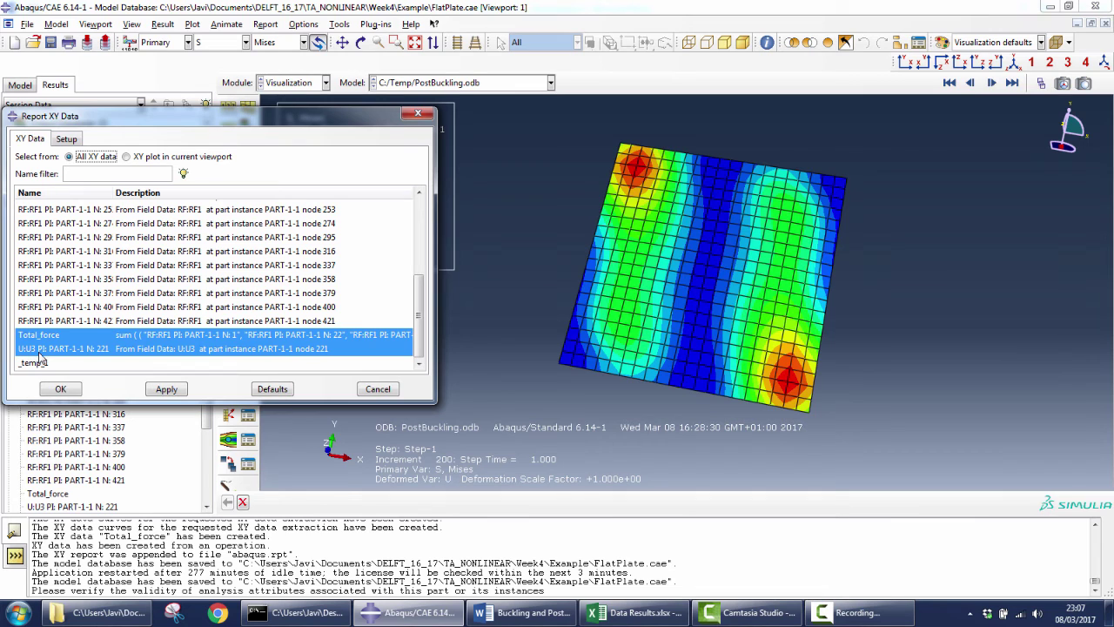
click(378, 389)
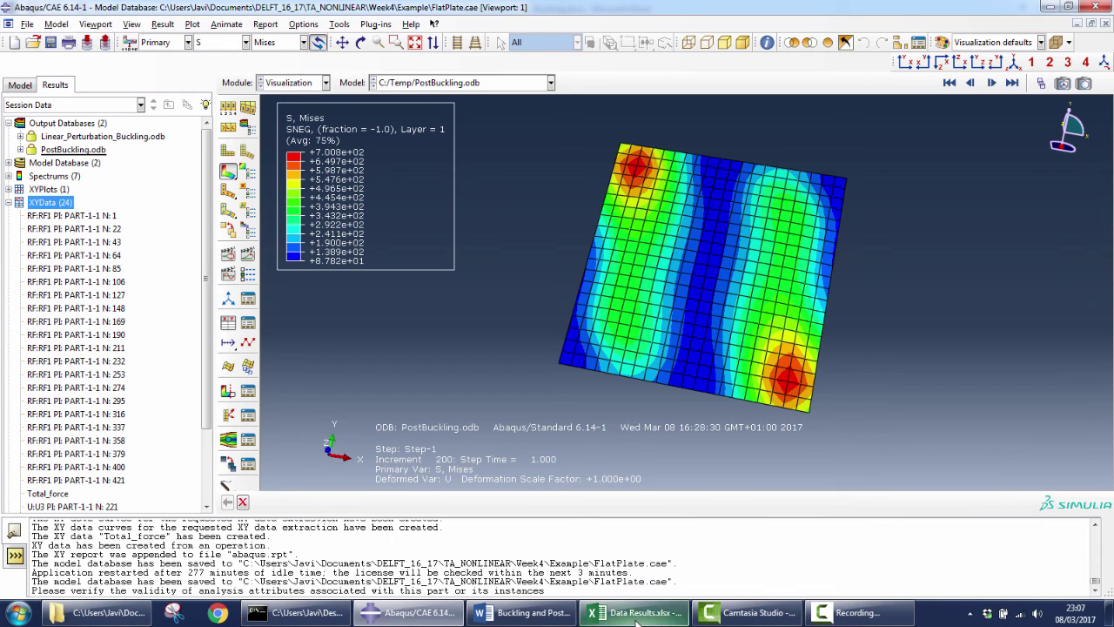
Step: Switch to the Buckling and Post-Buckling document in Word and look past Figure 3 toward the analytical results
mouse_move(617, 620)
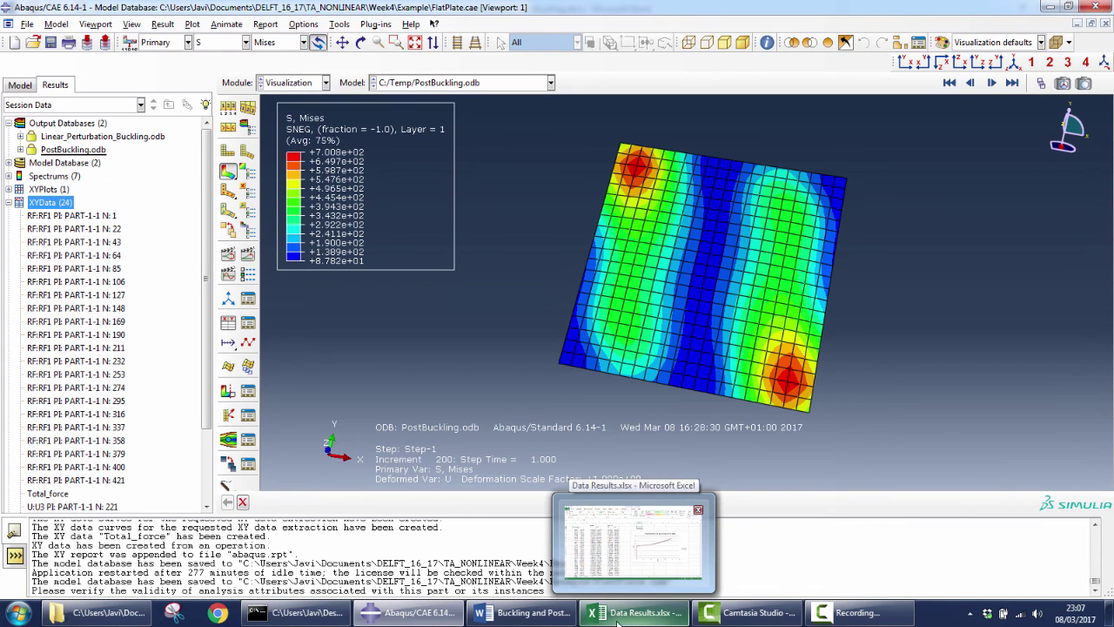
click(522, 613)
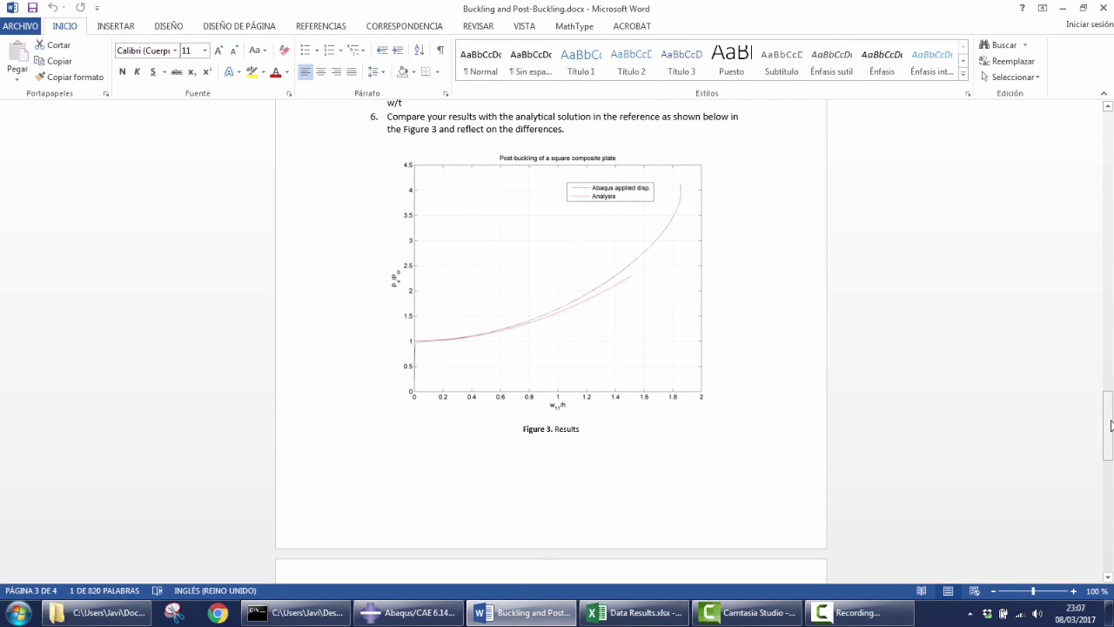
drag(1109, 425, 1110, 473)
Step: Switch to Data Results.xlsx in Excel and highlight the Abaqus output in B4:C31, then the analytical values in H4:I19
click(635, 613)
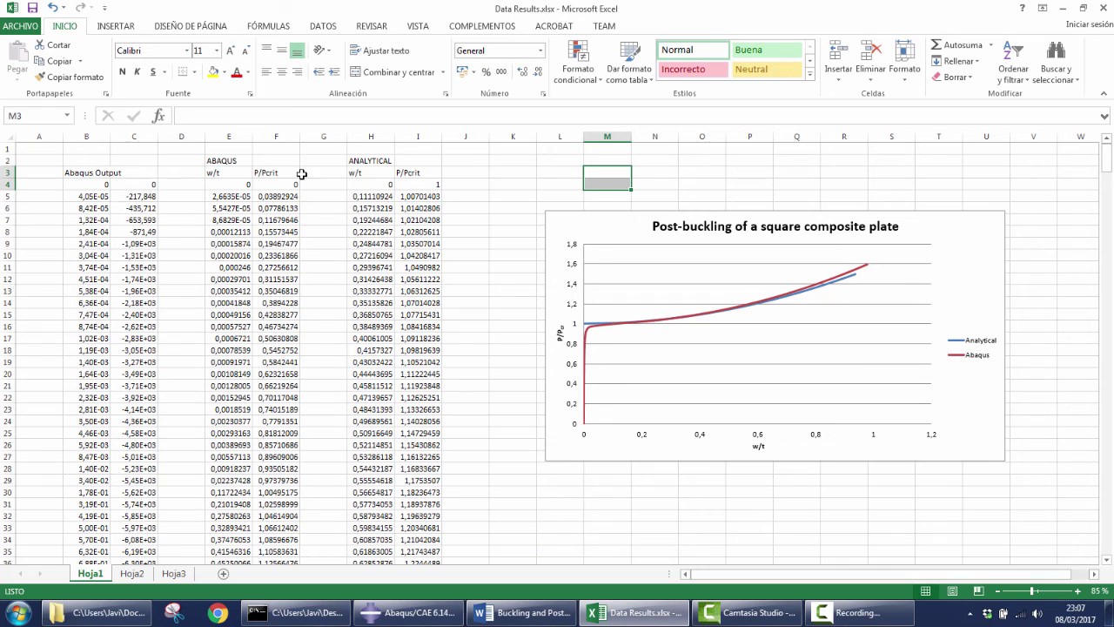
drag(90, 186, 135, 505)
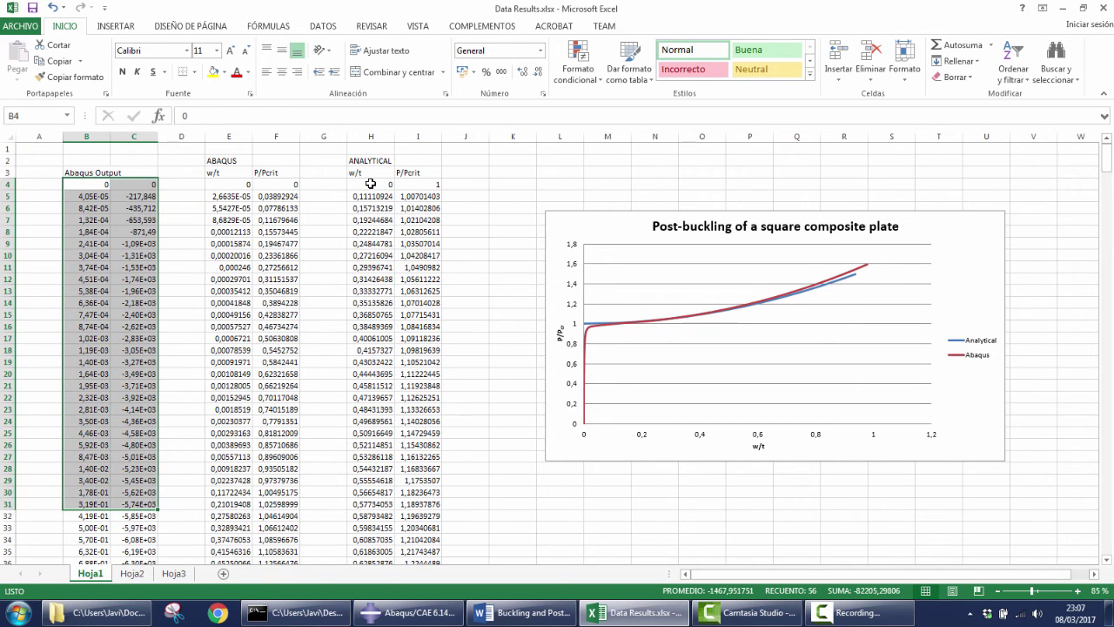
drag(370, 187, 418, 364)
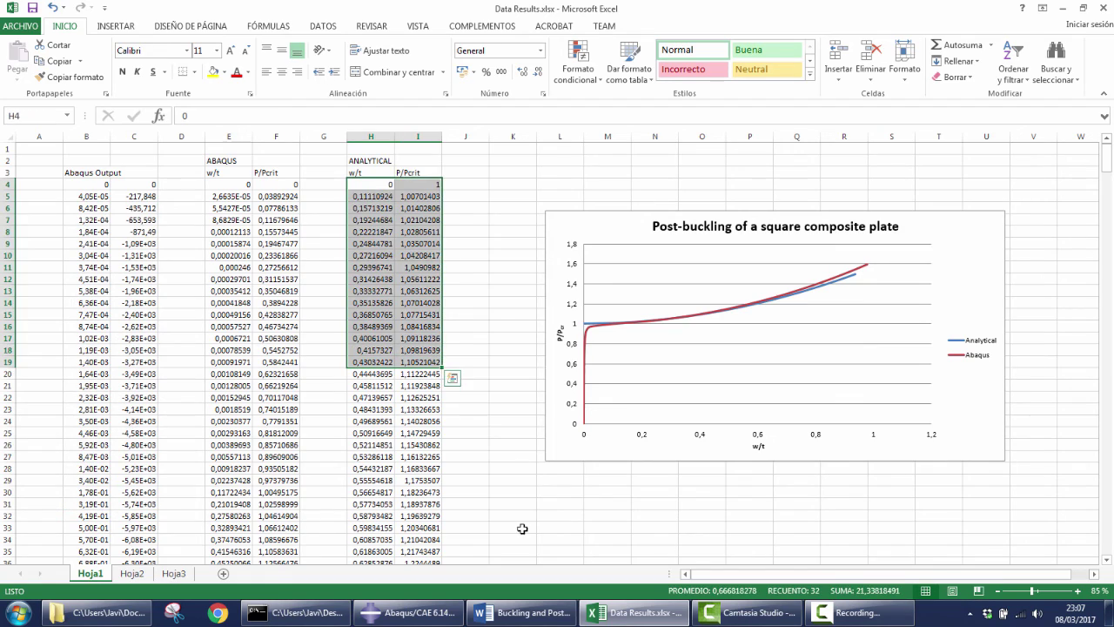
Step: Return to the Word document and examine the w/t and P/Pcrit values in Table 1, Analytical results
click(523, 612)
scroll(609, 449, down, 3)
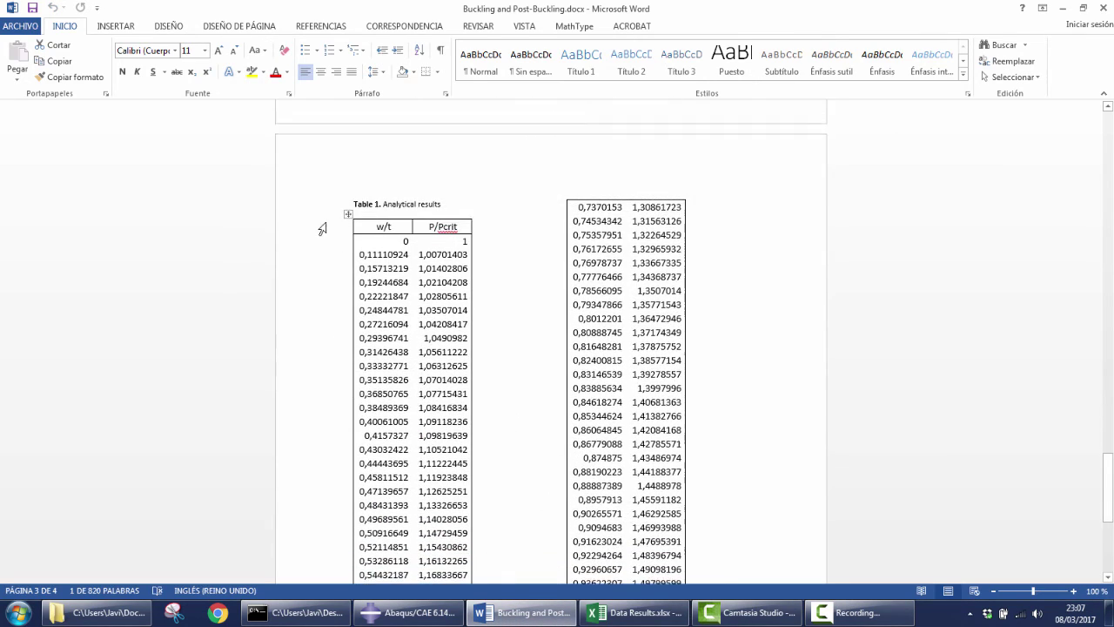
Step: Switch back to the Excel workbook and move the post-buckling chart closer to the analytical data columns
click(638, 612)
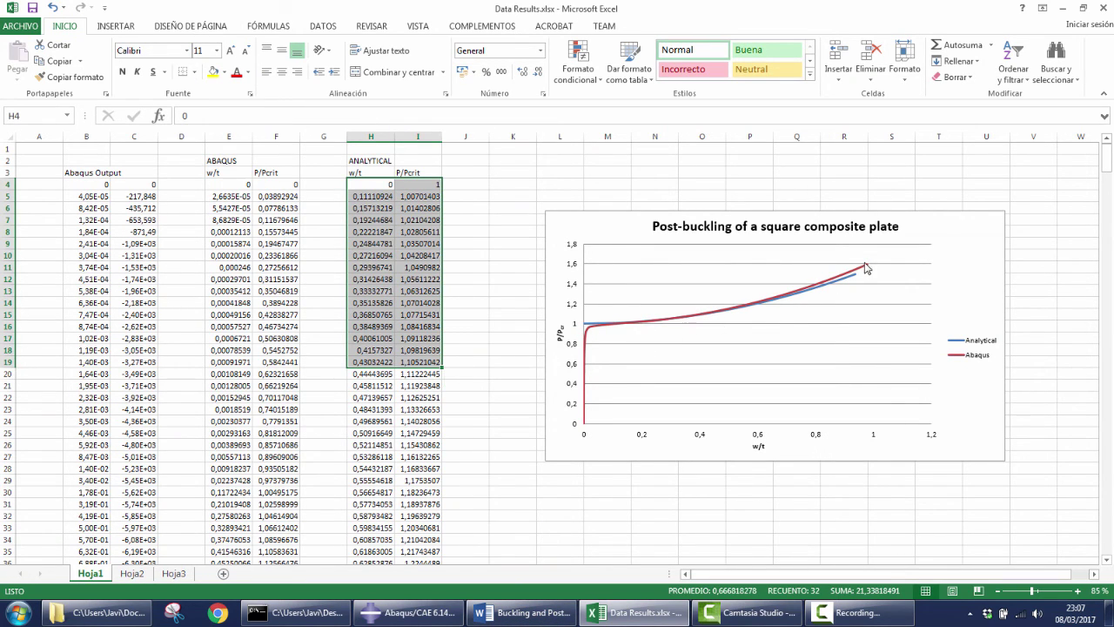
mouse_move(588, 337)
drag(971, 269, 907, 265)
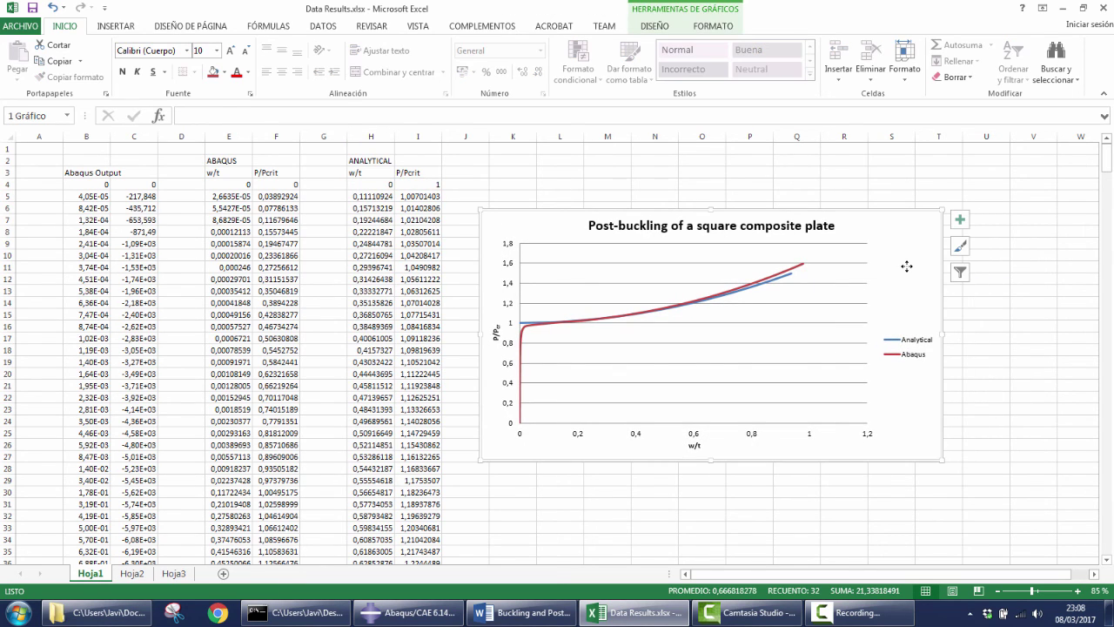